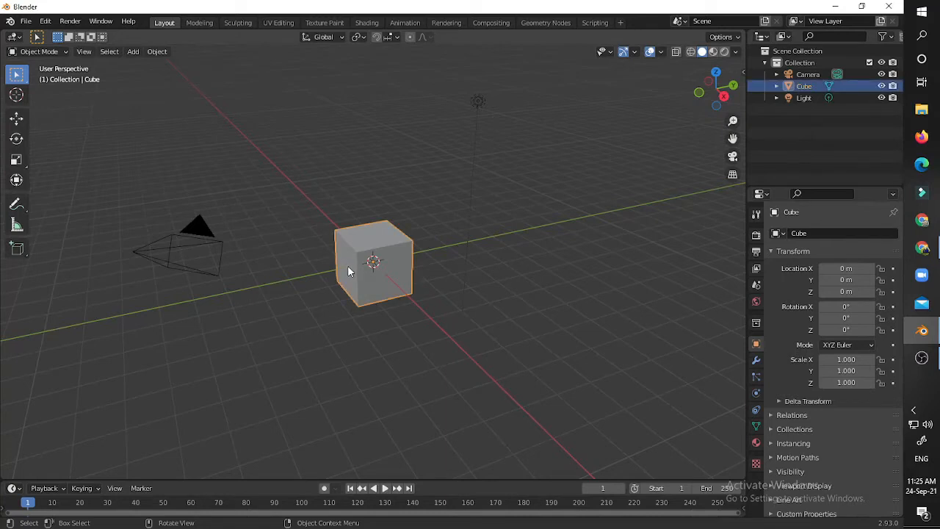
Give the cube a level 4 Subdivision Surface modifier and a Cast modifier with the Sphere shape
{"action": "scroll", "coordinate": [350, 271], "scroll_direction": "up", "scroll_amount": 4}
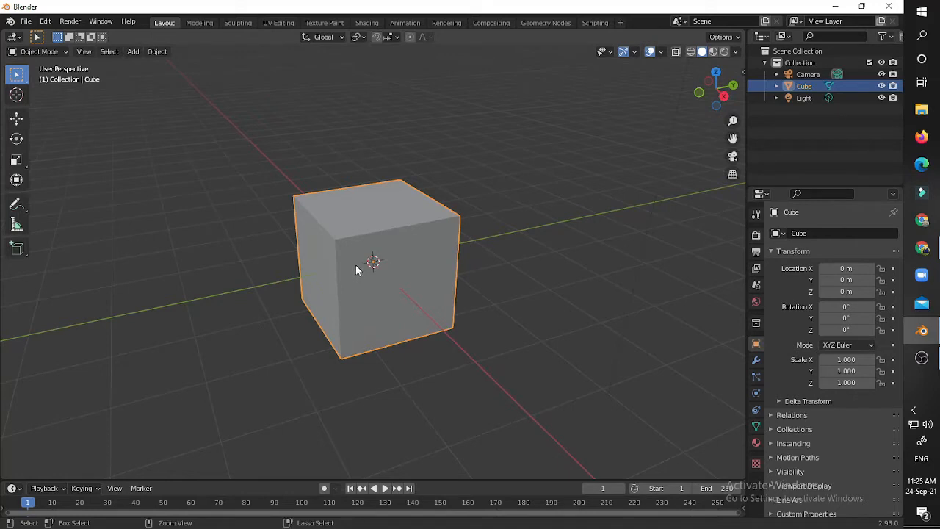
{"action": "key", "text": "ctrl+5"}
{"action": "scroll", "coordinate": [371, 262], "scroll_direction": "up", "scroll_amount": 3}
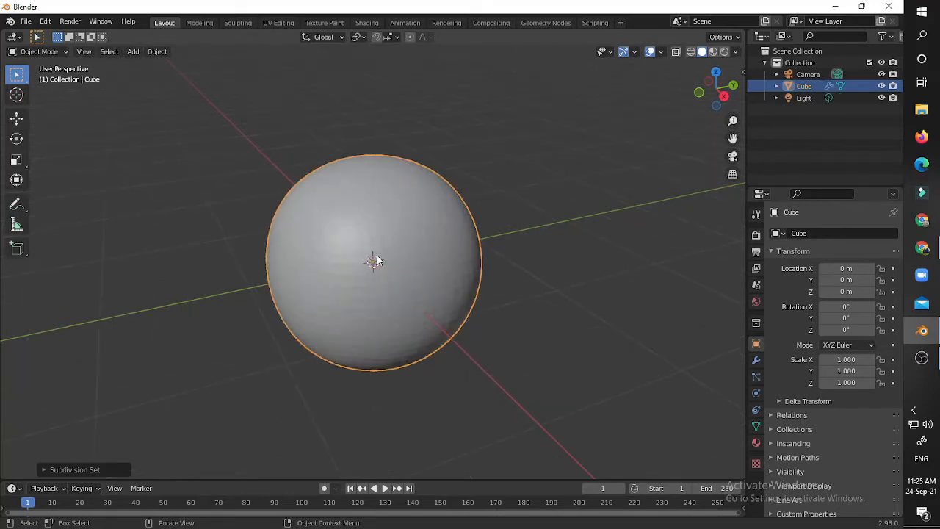
{"action": "left_click", "coordinate": [756, 360]}
{"action": "left_click", "coordinate": [834, 233]}
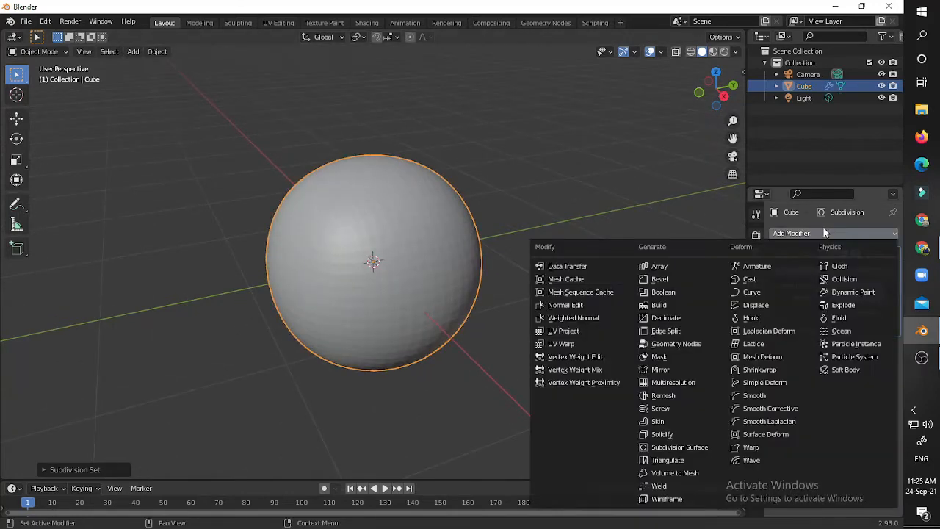
{"action": "left_click", "coordinate": [740, 280]}
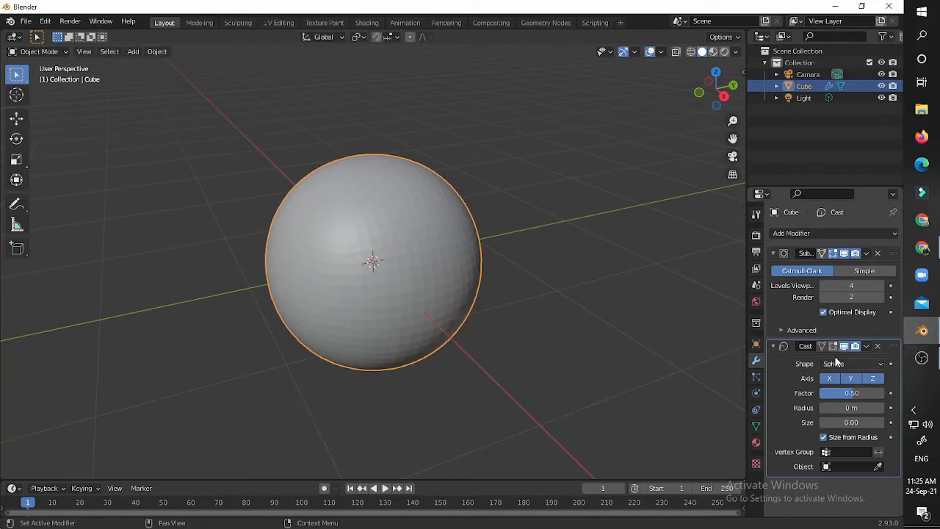
Apply the Subdivision and Cast modifiers and shade the sphere smooth
{"action": "left_click", "coordinate": [866, 253]}
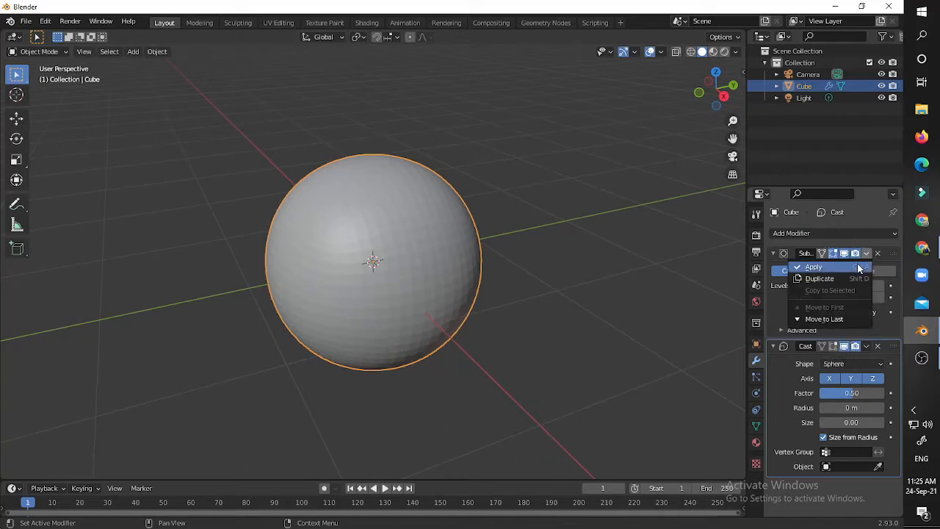
{"action": "left_click", "coordinate": [856, 267]}
{"action": "left_click", "coordinate": [867, 252]}
{"action": "left_click", "coordinate": [858, 267]}
{"action": "right_click", "coordinate": [434, 264]}
{"action": "left_click", "coordinate": [433, 265]}
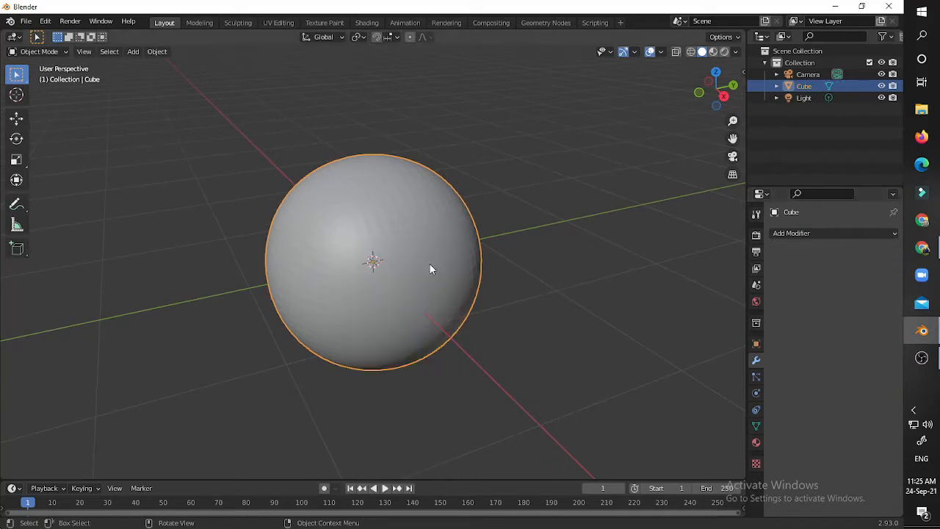
In the Shading workspace, display the viewport in rendered shading and set the world background colour to black
{"action": "middle_click_drag", "start_coordinate": [429, 263], "coordinate": [2, 235]}
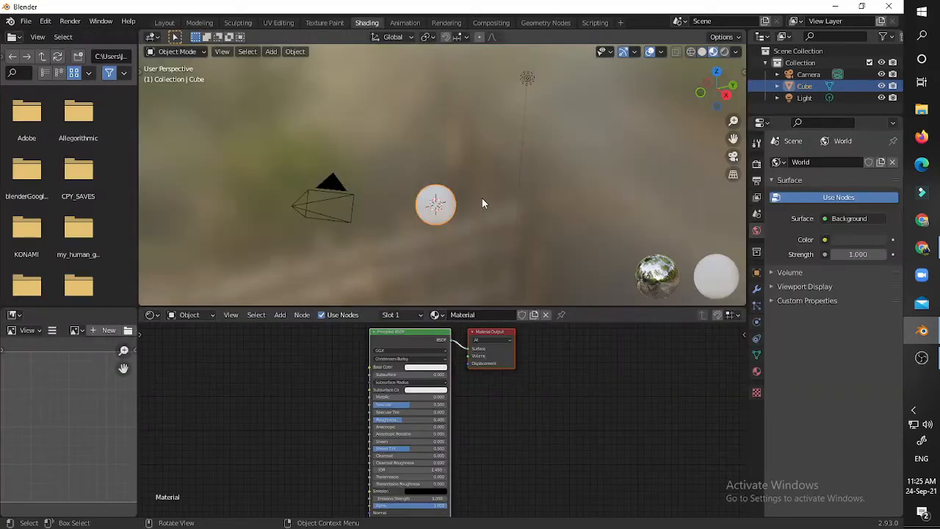
{"action": "scroll", "coordinate": [485, 203], "scroll_direction": "up", "scroll_amount": 3}
{"action": "scroll", "coordinate": [486, 203], "scroll_direction": "down", "scroll_amount": 2}
{"action": "key", "text": "z"}
{"action": "left_click", "coordinate": [488, 135]}
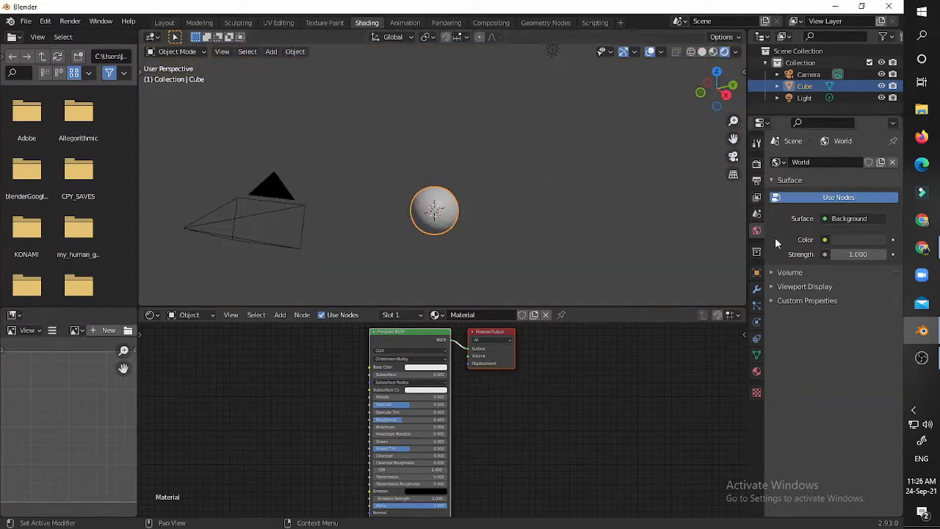
{"action": "left_click", "coordinate": [850, 238]}
{"action": "left_click", "coordinate": [876, 152]}
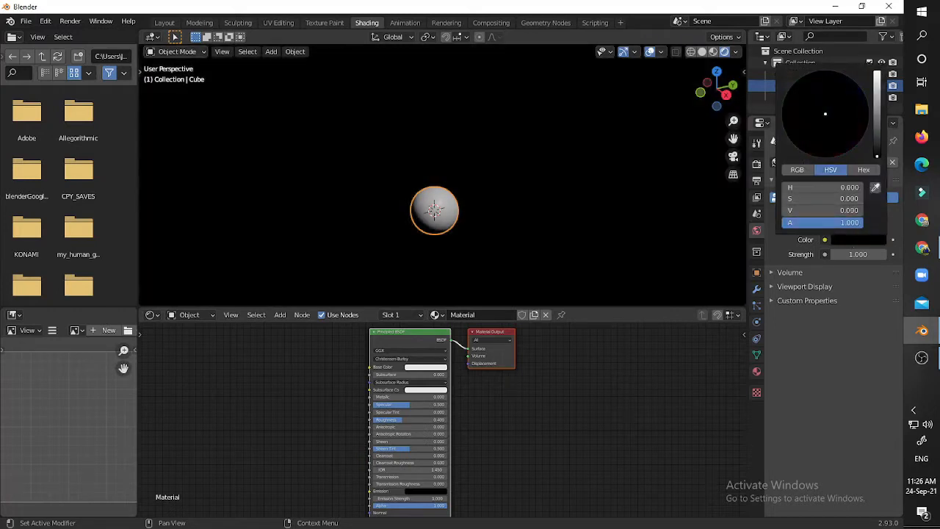
From the camera view, lock the camera to the view to bring it closer to the sphere, and unlock it again
{"action": "key", "text": "KP_0"}
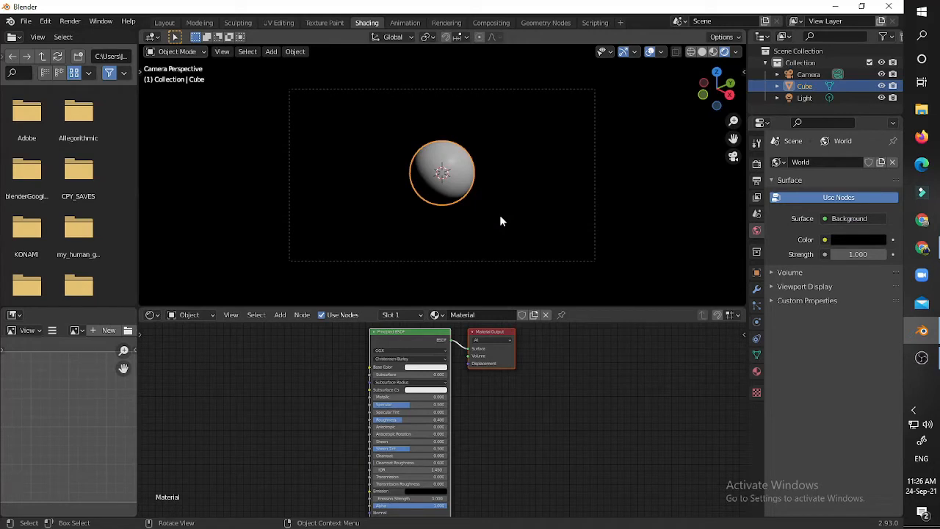
{"action": "key", "text": "q"}
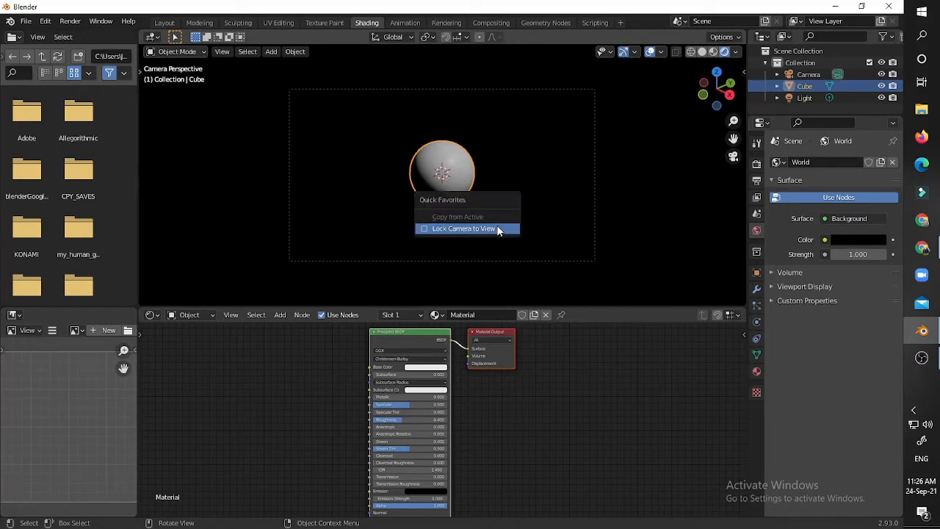
{"action": "left_click", "coordinate": [500, 227]}
{"action": "scroll", "coordinate": [496, 231], "scroll_direction": "up", "scroll_amount": 3}
{"action": "key", "text": "q"}
{"action": "left_click", "coordinate": [497, 227]}
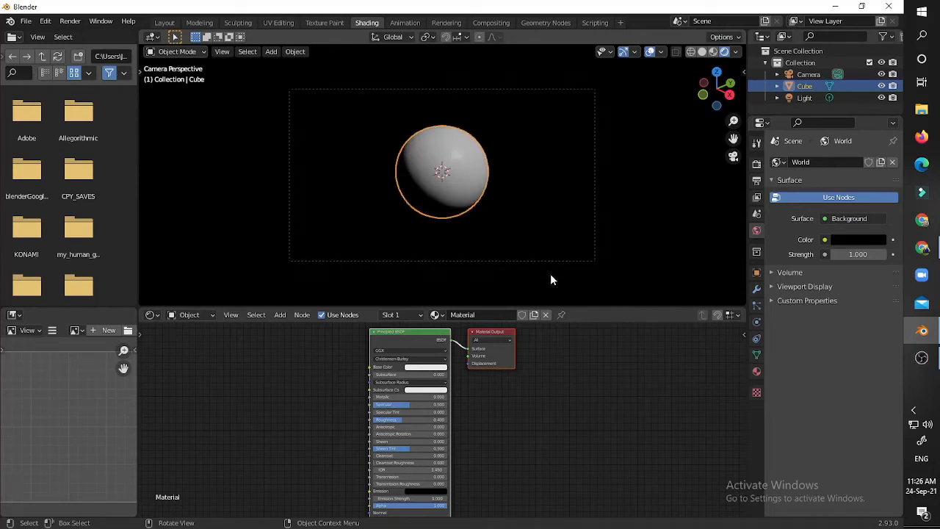
{"action": "key", "text": "q"}
{"action": "left_click", "coordinate": [455, 189]}
{"action": "scroll", "coordinate": [462, 189], "scroll_direction": "up", "scroll_amount": 2}
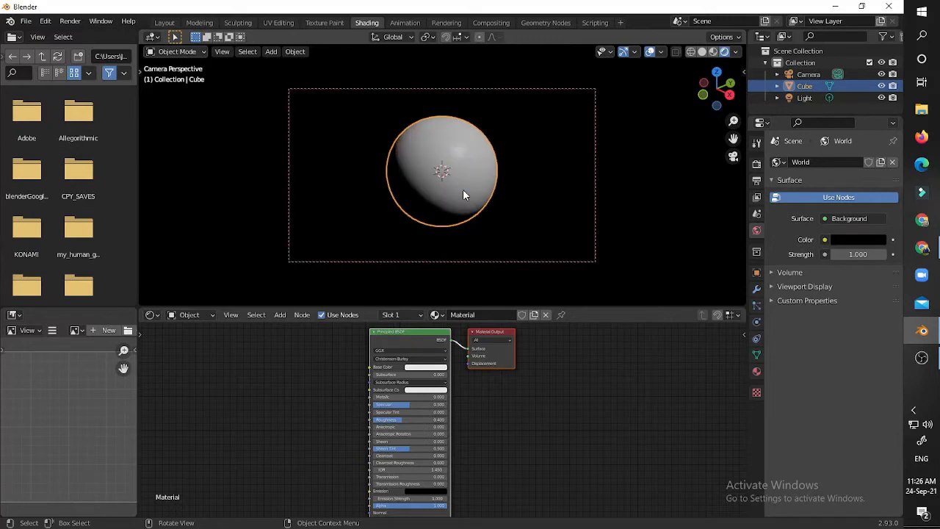
{"action": "key", "text": "q"}
{"action": "left_click", "coordinate": [462, 189]}
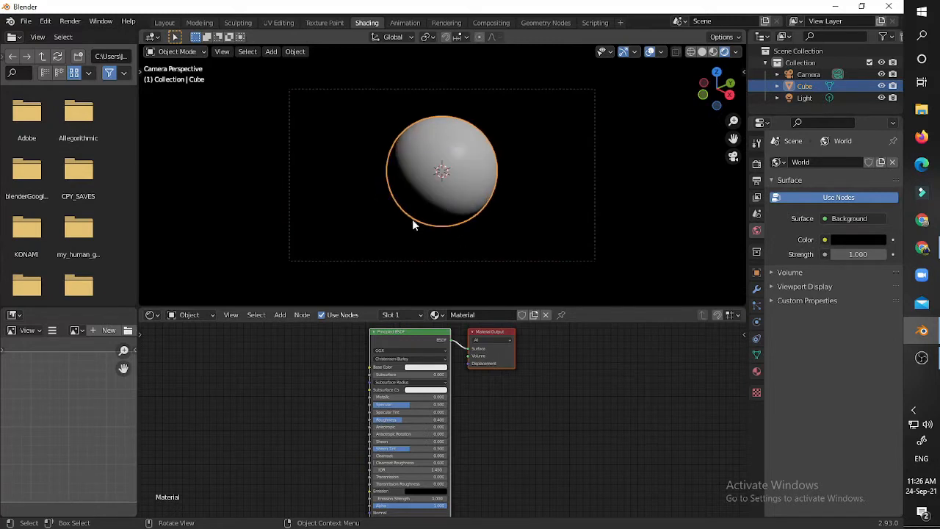
Switch the shader editor to the World nodes and add a Noise Texture node ahead of the Background node
{"action": "left_click", "coordinate": [210, 314]}
{"action": "left_click", "coordinate": [191, 341]}
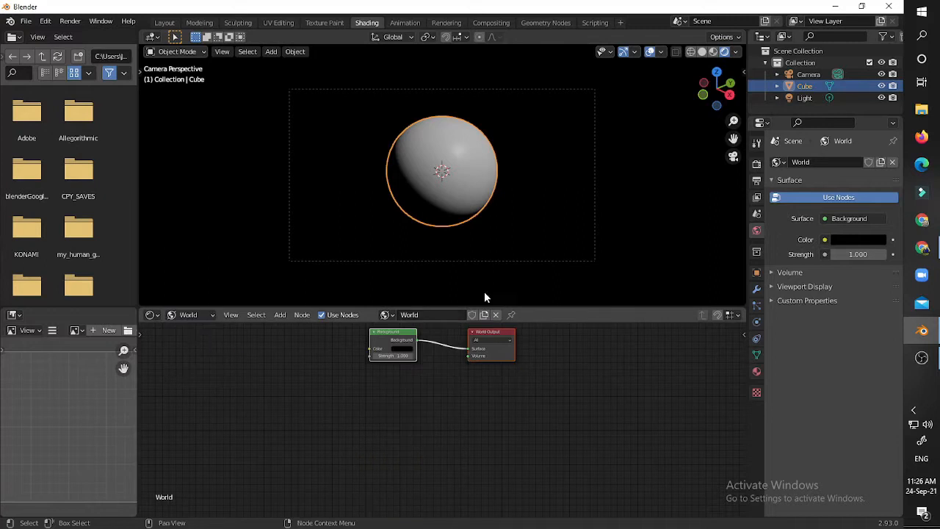
{"action": "left_click_drag", "start_coordinate": [386, 336], "coordinate": [441, 373]}
{"action": "middle_click_drag", "start_coordinate": [478, 379], "coordinate": [507, 384]}
{"action": "scroll", "coordinate": [440, 360], "scroll_direction": "up", "scroll_amount": 2}
{"action": "middle_click_drag", "start_coordinate": [440, 359], "coordinate": [480, 373]}
{"action": "scroll", "coordinate": [440, 390], "scroll_direction": "down", "scroll_amount": 3}
{"action": "key", "text": "shift+a"}
{"action": "left_click", "coordinate": [469, 378]}
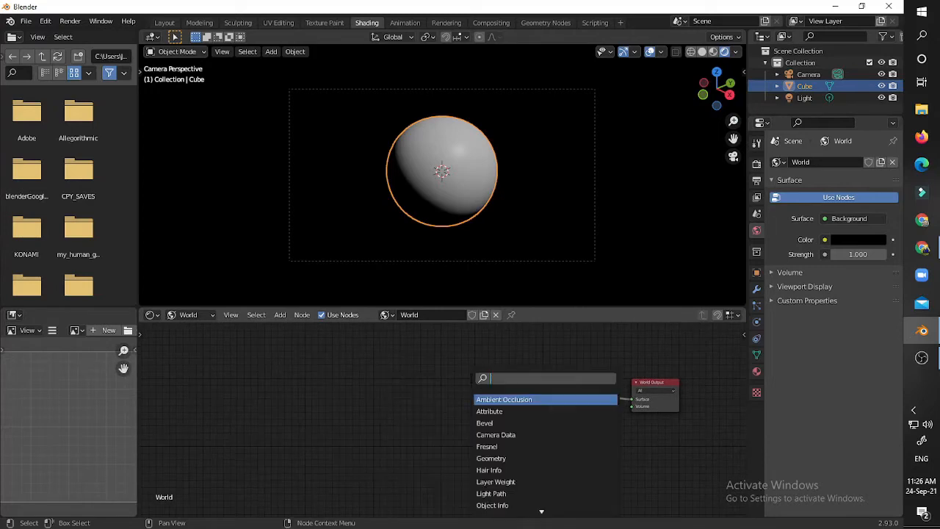
{"action": "type", "text": "noies"}
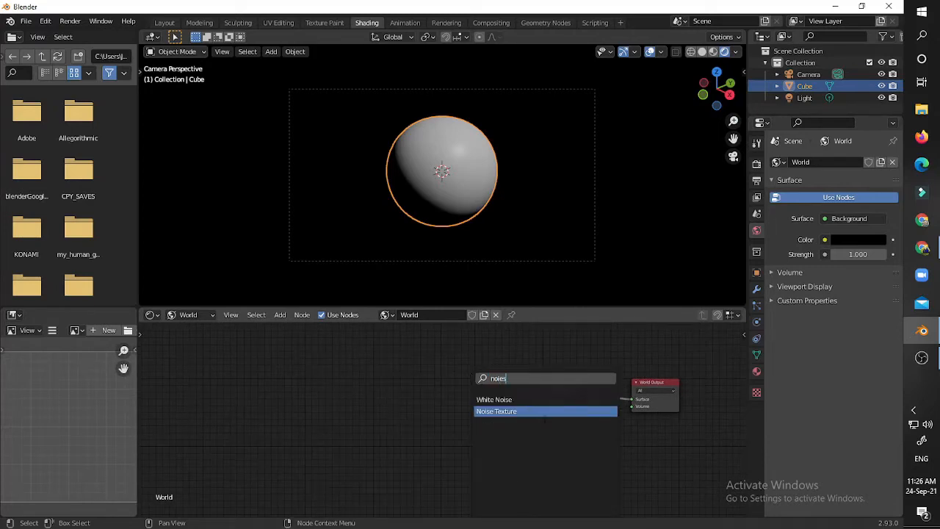
{"action": "left_click", "coordinate": [536, 412]}
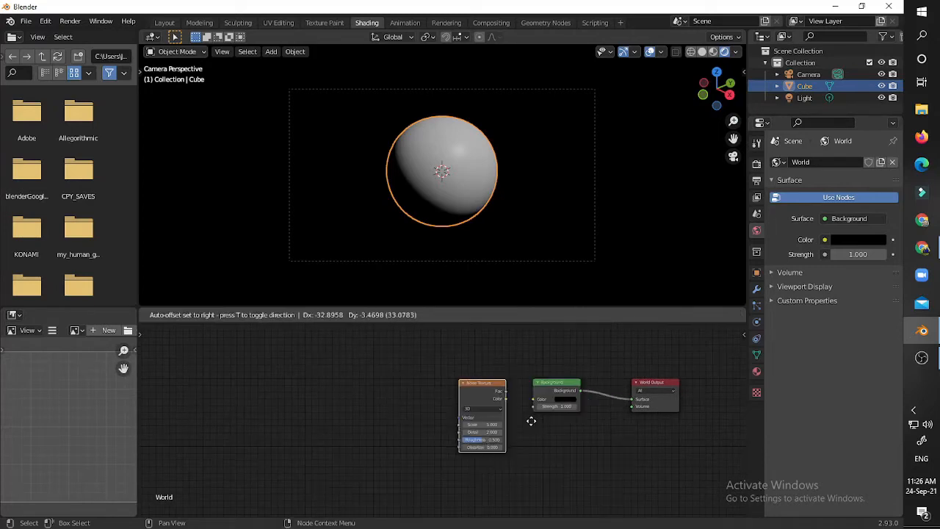
{"action": "left_click", "coordinate": [421, 432]}
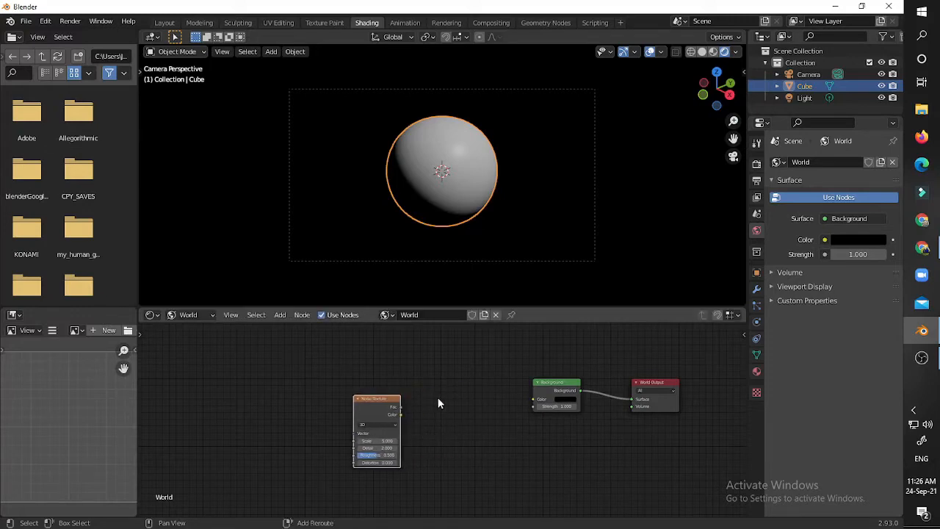
Add a ColorRamp node, connecting the noise Fac to its Fac and its Color output to the Background colour
{"action": "key", "text": "shift+a"}
{"action": "left_click", "coordinate": [438, 380]}
{"action": "type", "text": "r"}
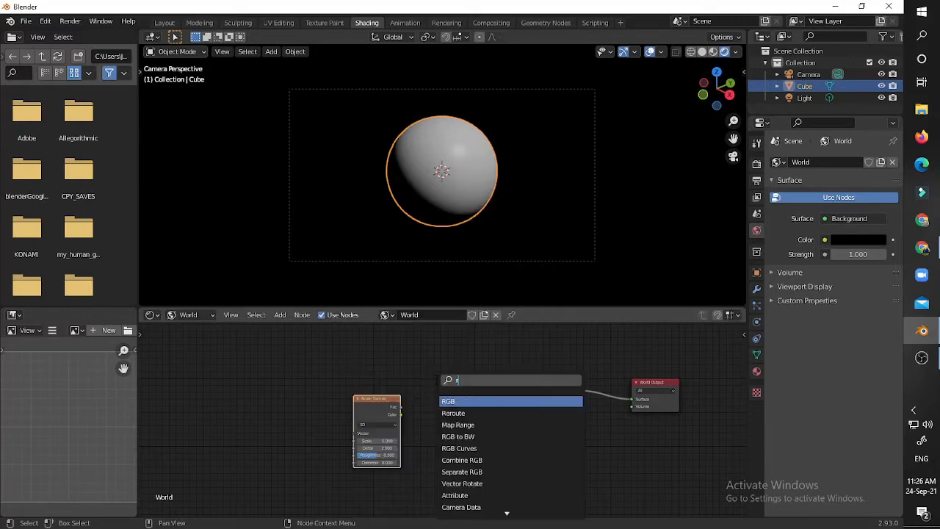
{"action": "type", "text": "amp"}
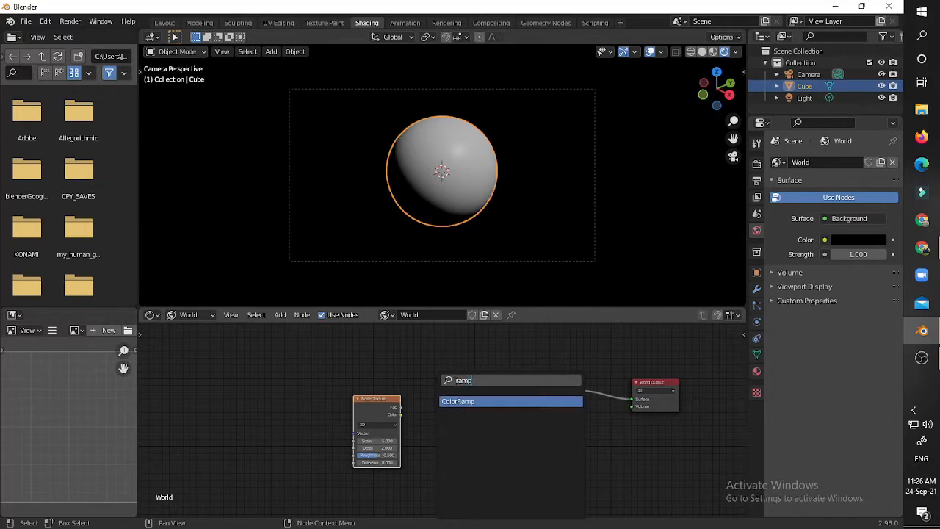
{"action": "key", "text": "Return"}
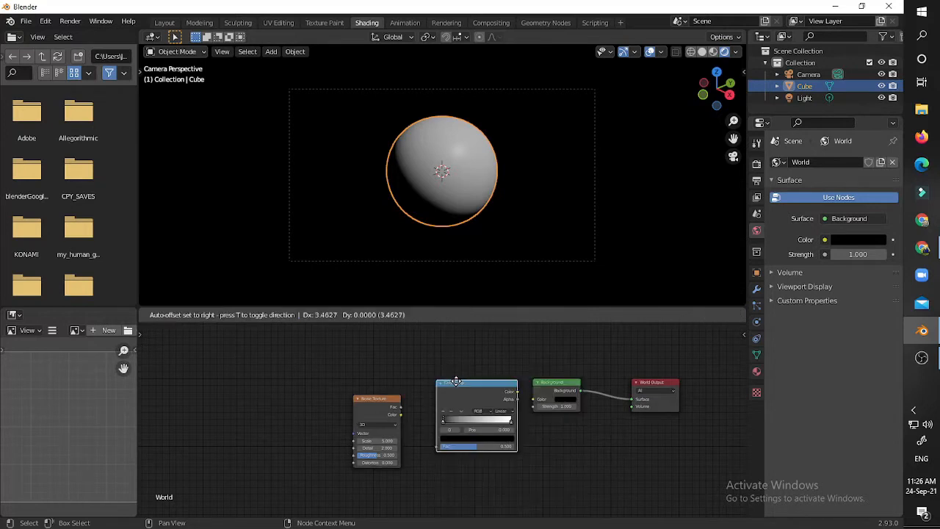
{"action": "left_click", "coordinate": [447, 378]}
{"action": "left_click_drag", "start_coordinate": [400, 407], "coordinate": [431, 445]}
{"action": "left_click_drag", "start_coordinate": [509, 390], "coordinate": [535, 400]}
{"action": "scroll", "coordinate": [568, 360], "scroll_direction": "up", "scroll_amount": 3}
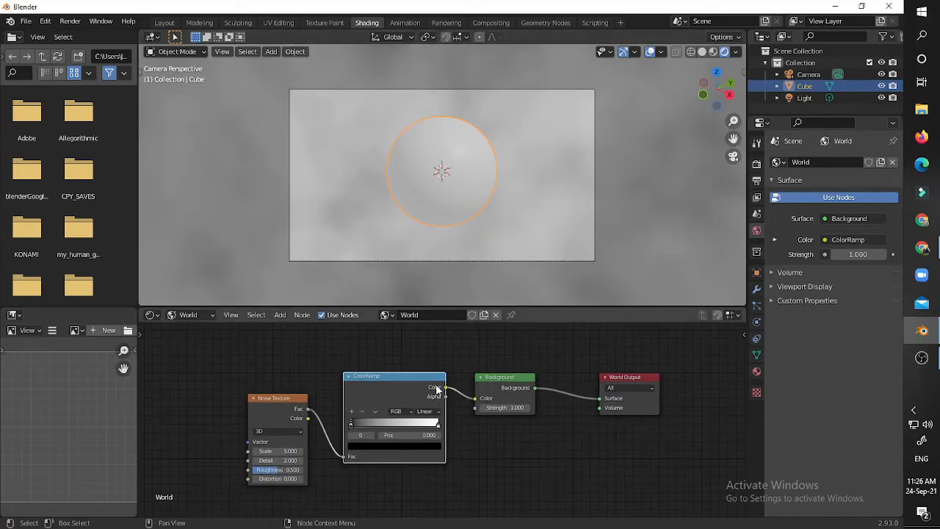
Move the ColorRamp's black stop to about 0.618 and set the Noise Texture scale to 300
{"action": "left_click_drag", "start_coordinate": [379, 423], "coordinate": [415, 423]}
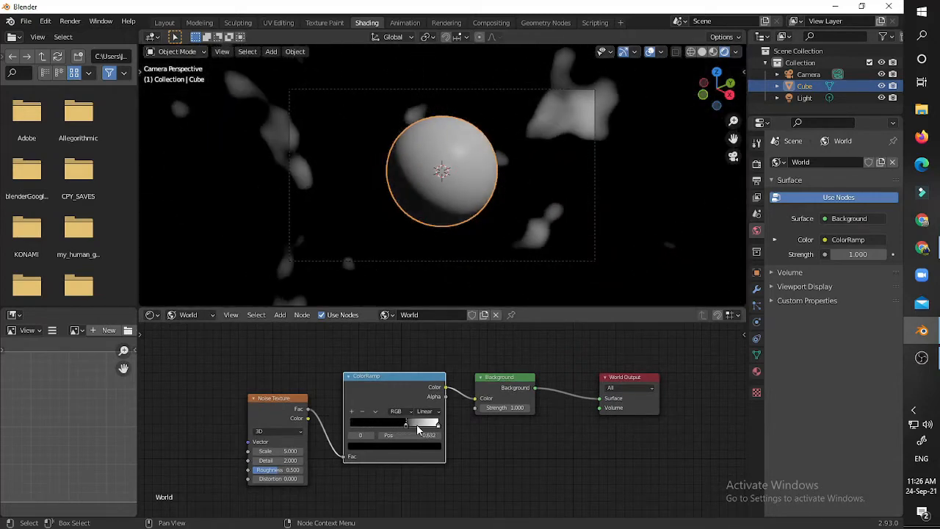
{"action": "left_click", "coordinate": [288, 452]}
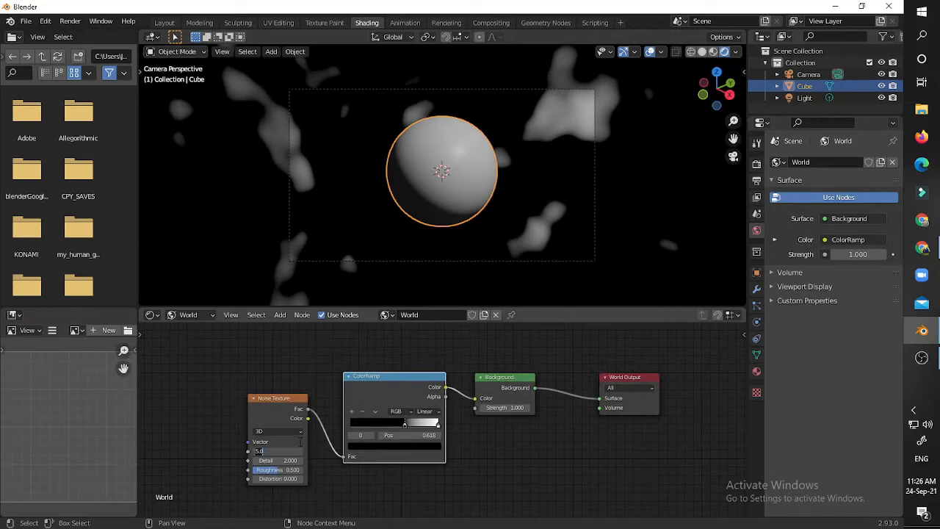
{"action": "type", "text": "200"}
{"action": "key", "text": "Return"}
{"action": "left_click", "coordinate": [286, 450]}
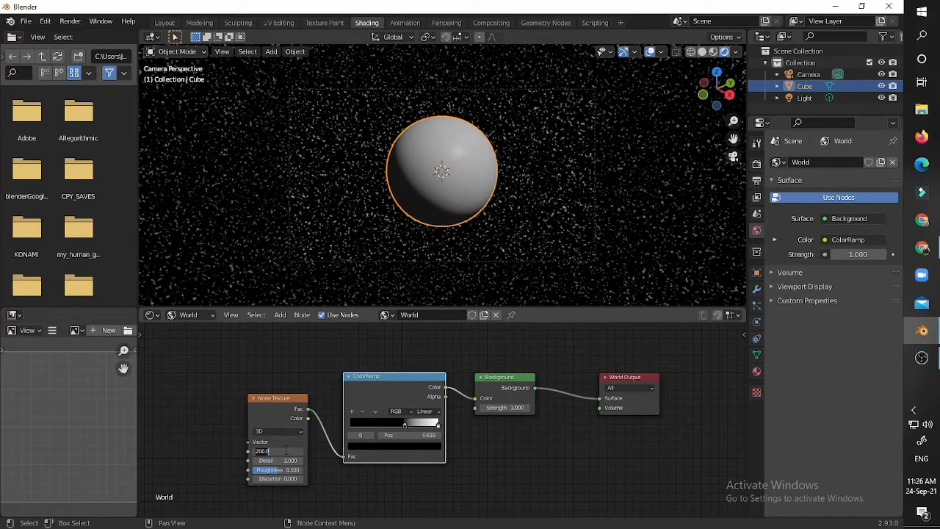
{"action": "type", "text": "300"}
{"action": "key", "text": "Return"}
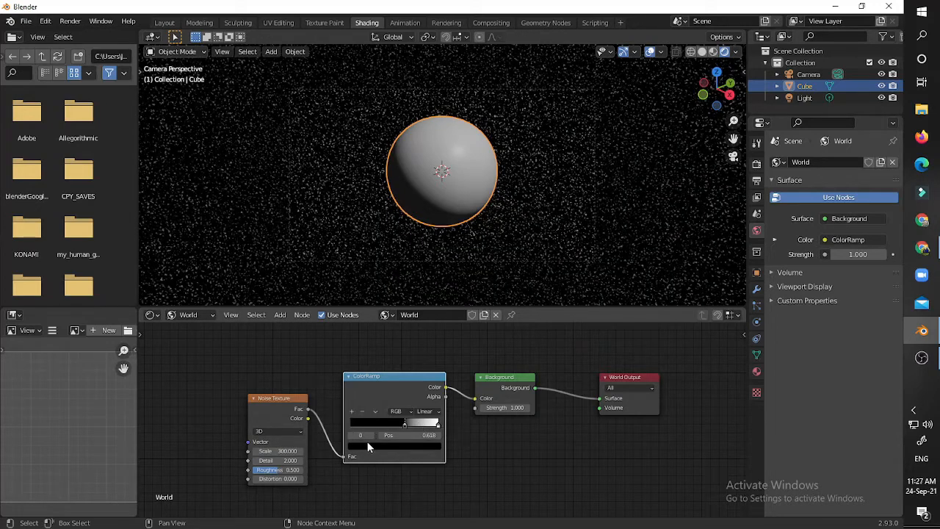
Add a red stop to the ColorRamp and move it close to the black stop
{"action": "left_click", "coordinate": [398, 446]}
{"action": "left_click", "coordinate": [382, 364]}
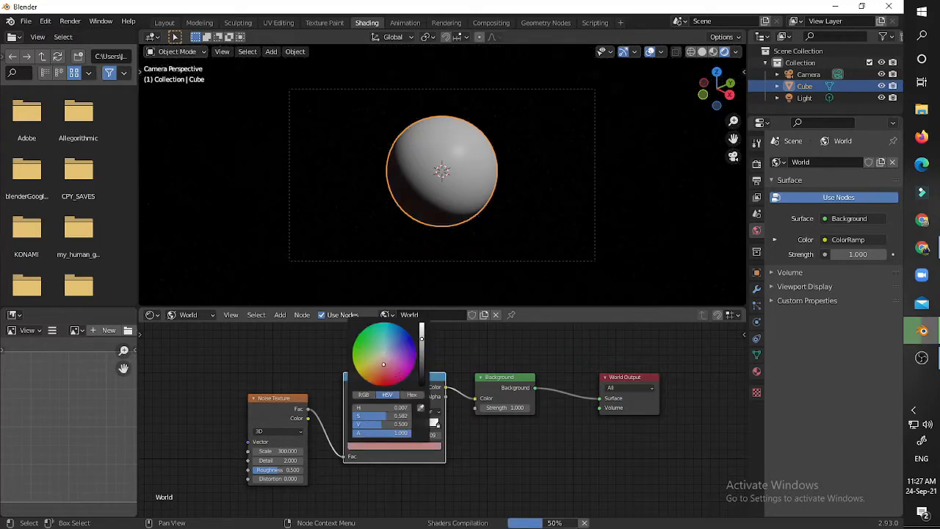
{"action": "left_click_drag", "start_coordinate": [384, 364], "coordinate": [388, 379]}
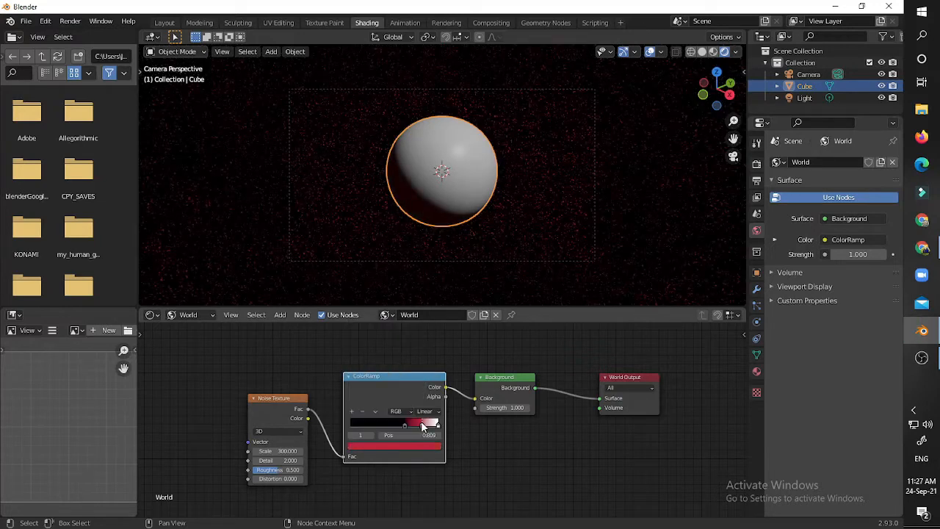
{"action": "left_click_drag", "start_coordinate": [421, 422], "coordinate": [412, 422]}
Add a dark blue stop at about 0.689 and a dark yellow stop at about 0.744 to the ColorRamp
{"action": "left_click", "coordinate": [399, 446]}
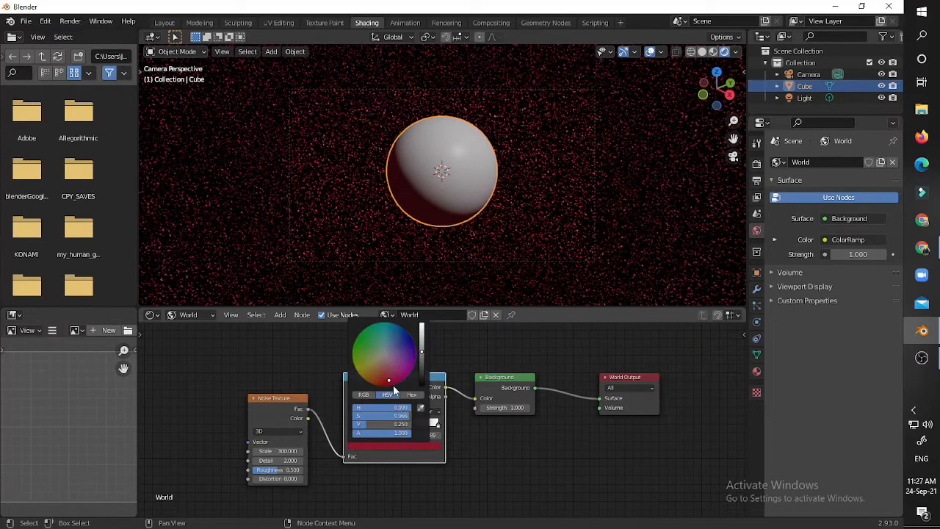
{"action": "left_click_drag", "start_coordinate": [392, 383], "coordinate": [405, 342]}
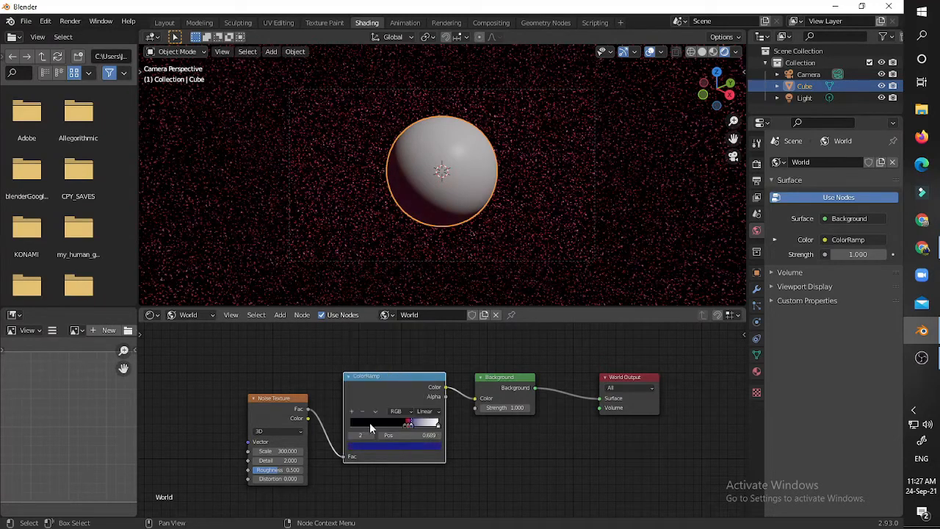
{"action": "left_click", "coordinate": [353, 409]}
{"action": "left_click", "coordinate": [404, 446]}
{"action": "left_click_drag", "start_coordinate": [400, 372], "coordinate": [358, 370]}
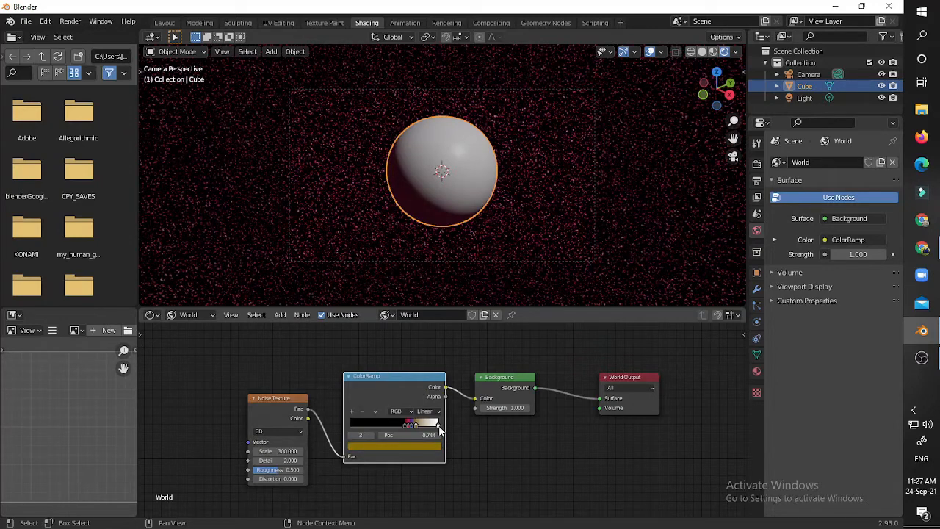
Move the ColorRamp's white stop close to the dark yellow stop
{"action": "left_click", "coordinate": [432, 425]}
{"action": "left_click_drag", "start_coordinate": [429, 426], "coordinate": [416, 426]}
{"action": "left_click", "coordinate": [419, 424]}
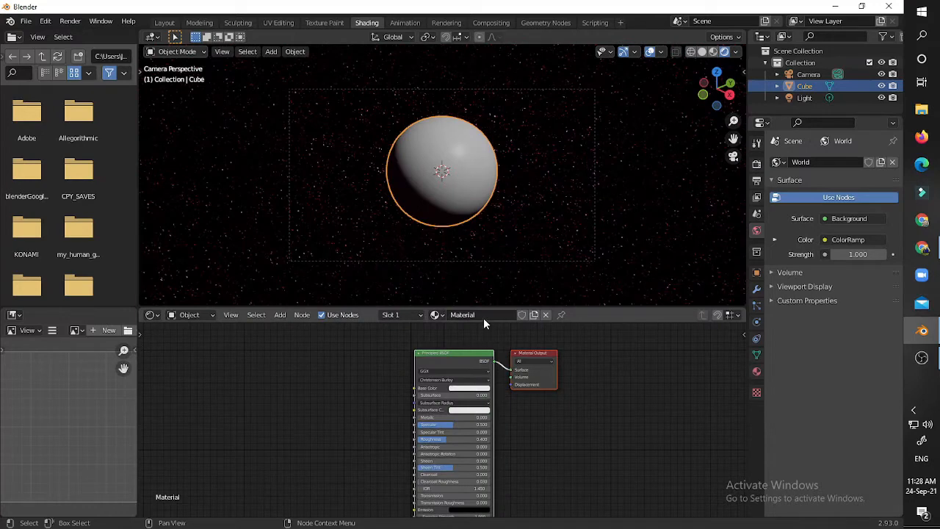
Rename the sphere's material to "planet" and select its Principled BSDF node
{"action": "left_click", "coordinate": [484, 314]}
{"action": "type", "text": "planet"}
{"action": "key", "text": "Return"}
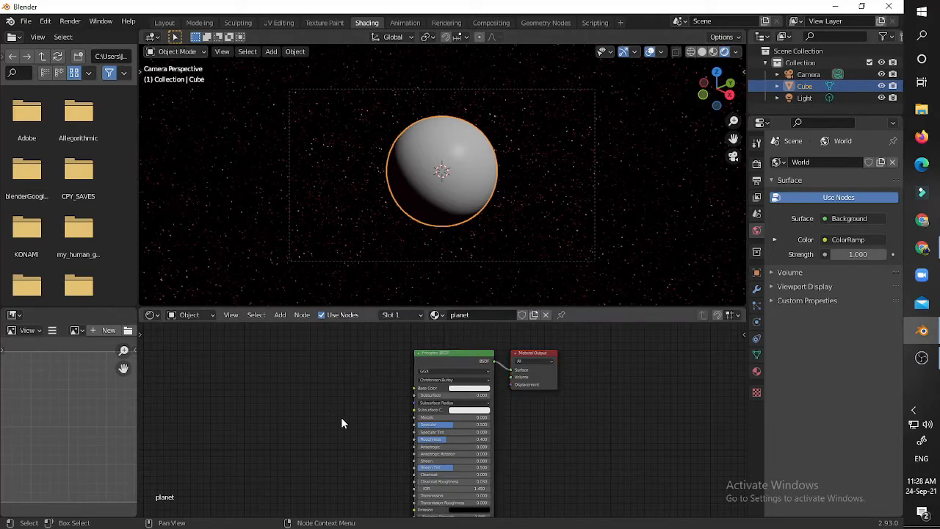
{"action": "left_click", "coordinate": [445, 357]}
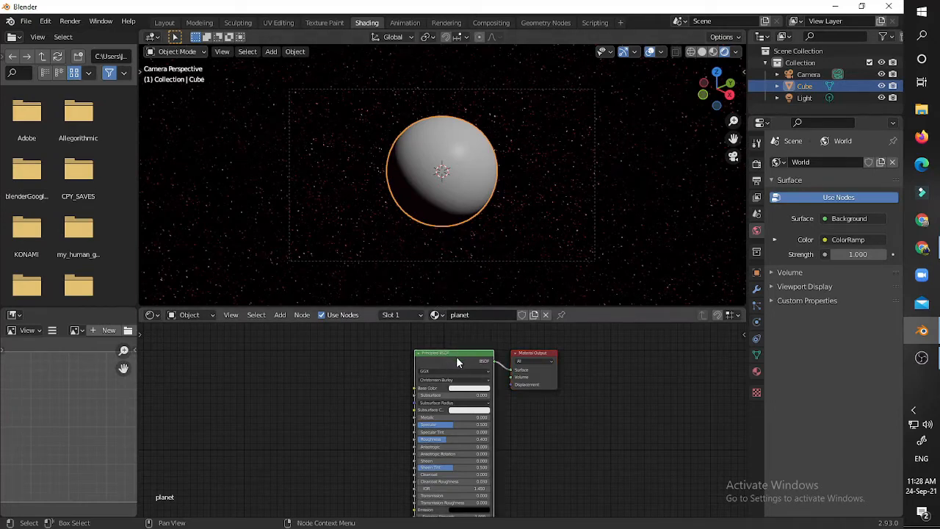
Delete the Principled BSDF node from the planet material
{"action": "key", "text": "Delete"}
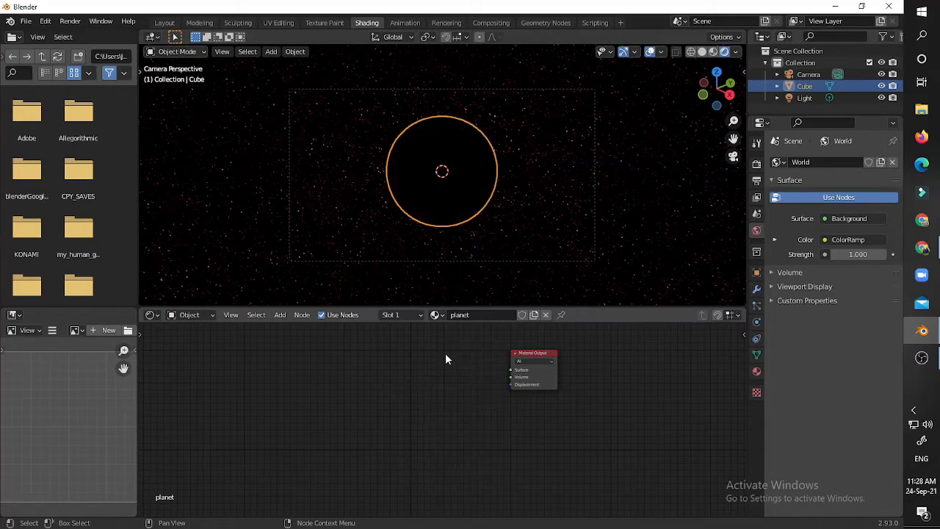
{"action": "scroll", "coordinate": [445, 353], "scroll_direction": "up", "scroll_amount": 2}
{"action": "middle_click_drag", "start_coordinate": [476, 365], "coordinate": [507, 368]}
{"action": "scroll", "coordinate": [442, 414], "scroll_direction": "down", "scroll_amount": 4}
{"action": "scroll", "coordinate": [454, 366], "scroll_direction": "up", "scroll_amount": 1}
Add a Noise Texture node to the planet material and preview its output on the sphere through a Viewer node
{"action": "key", "text": "shift+a"}
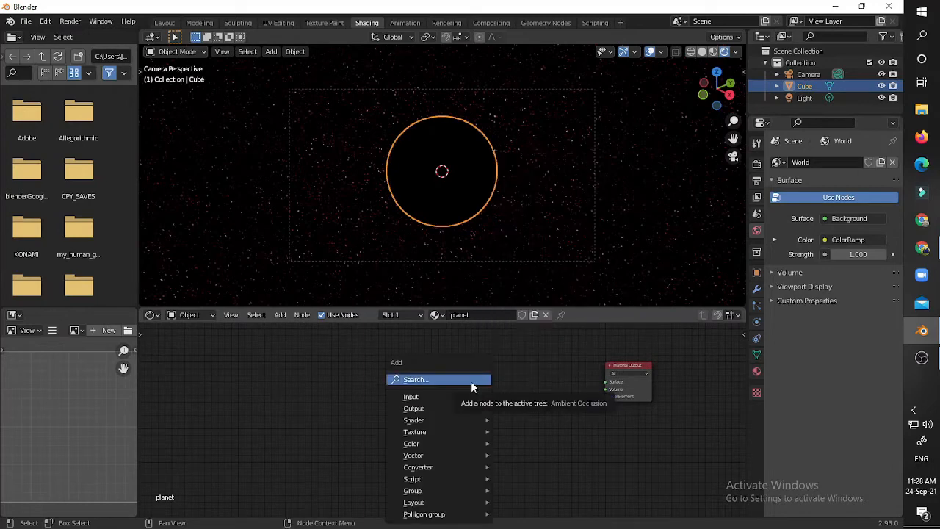
{"action": "left_click", "coordinate": [471, 381]}
{"action": "type", "text": "noi"}
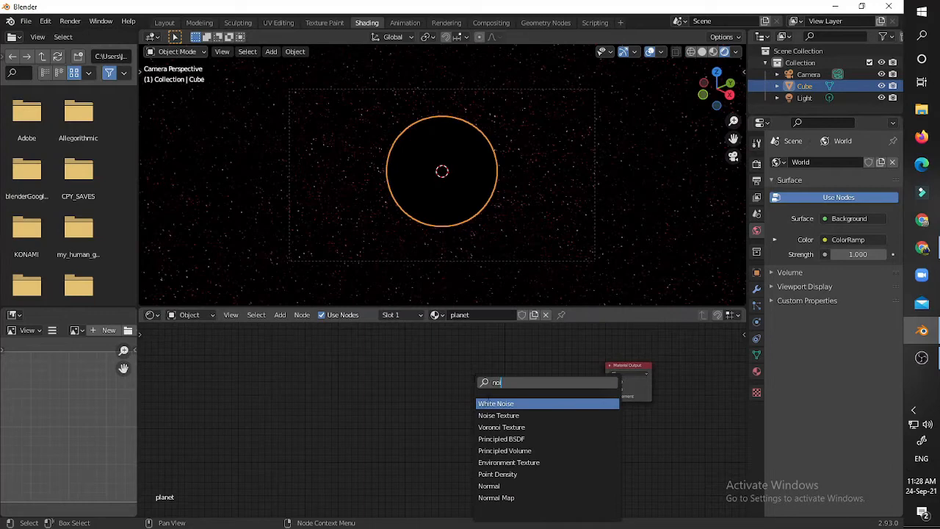
{"action": "left_click", "coordinate": [498, 415]}
{"action": "left_click", "coordinate": [340, 416]}
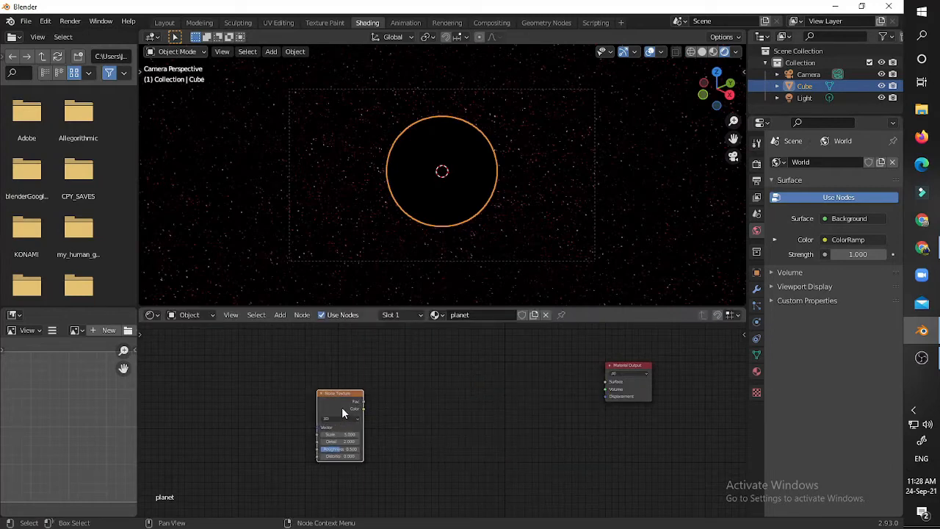
{"action": "left_click", "coordinate": [342, 413], "text": "ctrl+shift"}
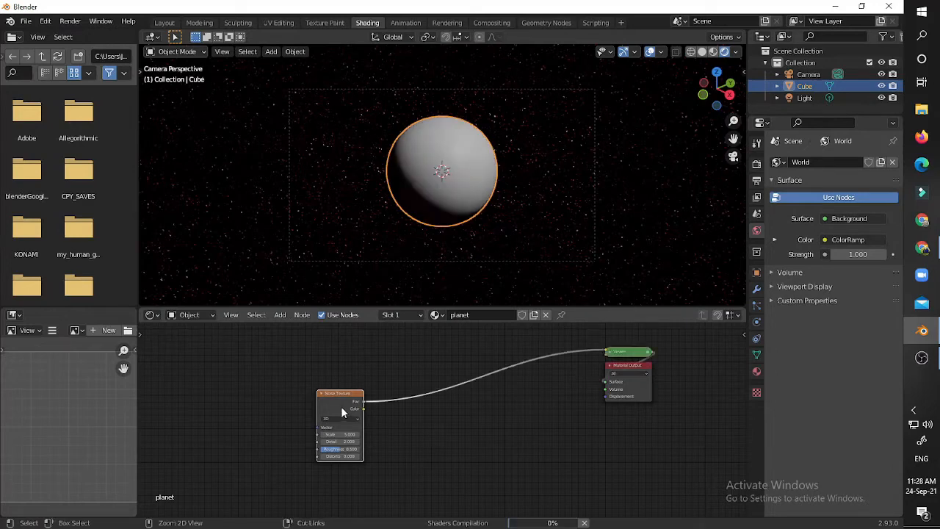
{"action": "left_click", "coordinate": [614, 356]}
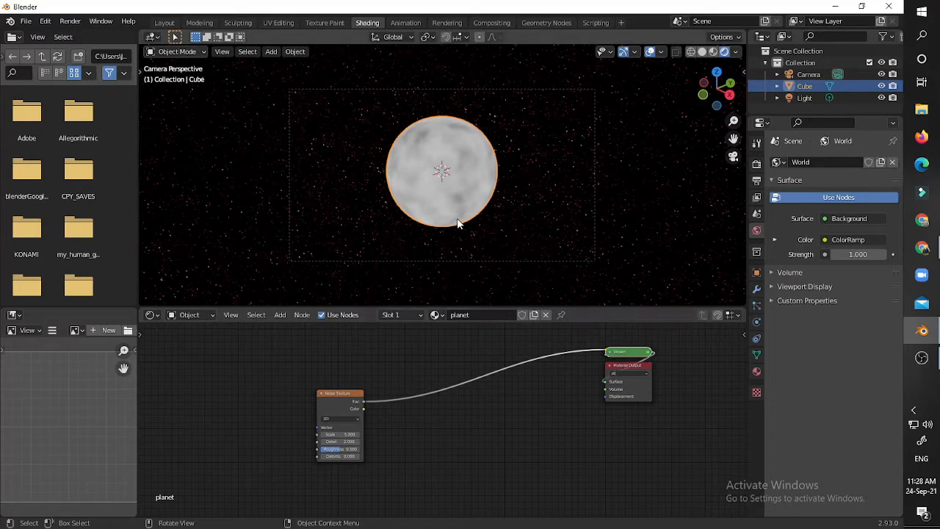
Search the add-on preferences for "node" to check whether Node Wrangler is enabled, and close the preferences
{"action": "left_click", "coordinate": [44, 20]}
{"action": "left_click", "coordinate": [73, 188]}
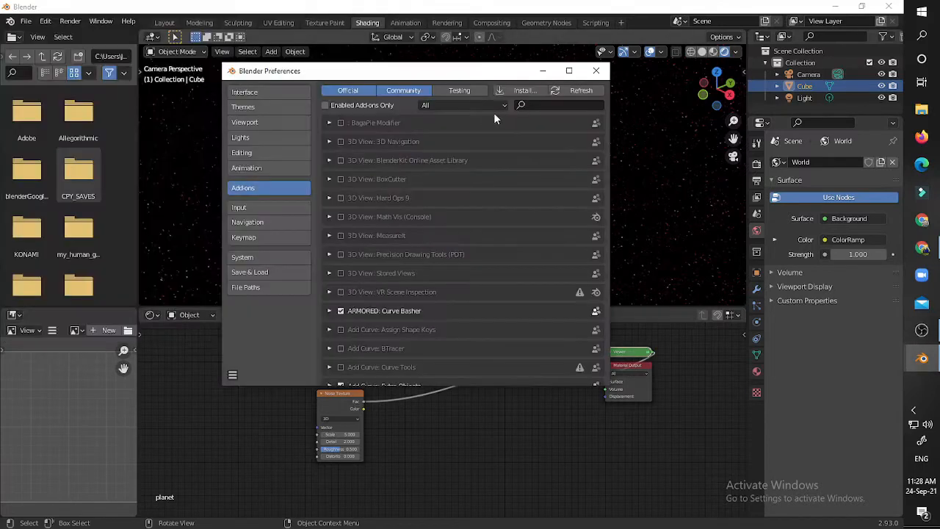
{"action": "scroll", "coordinate": [506, 154], "scroll_direction": "up", "scroll_amount": 2}
{"action": "left_click", "coordinate": [546, 103]}
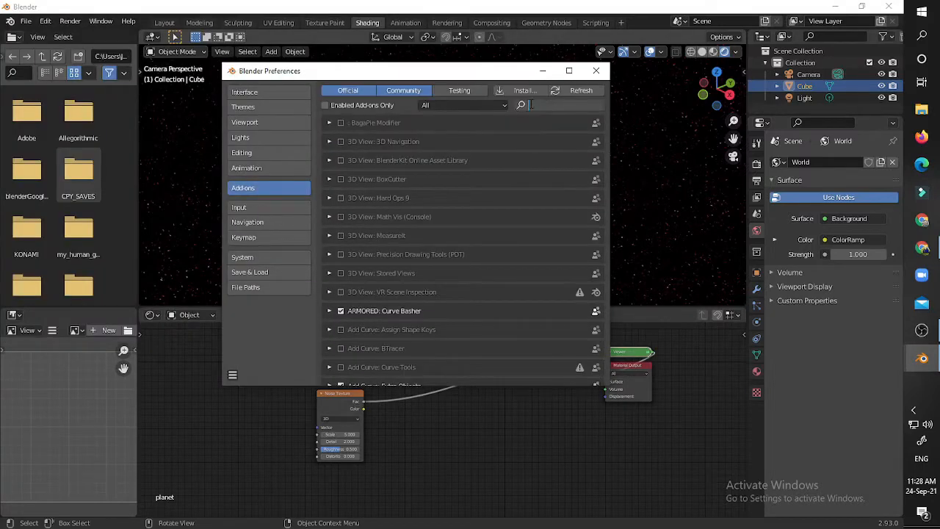
{"action": "type", "text": "node"}
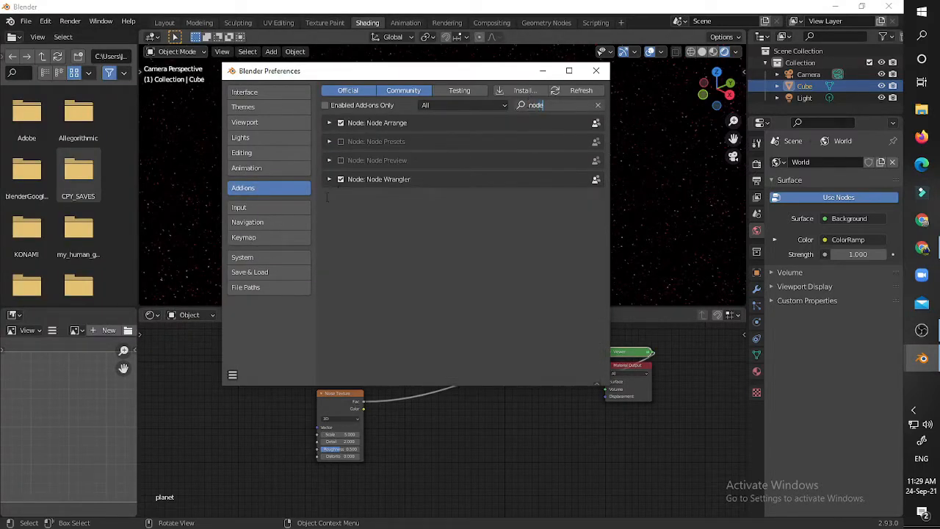
{"action": "key", "text": "Return"}
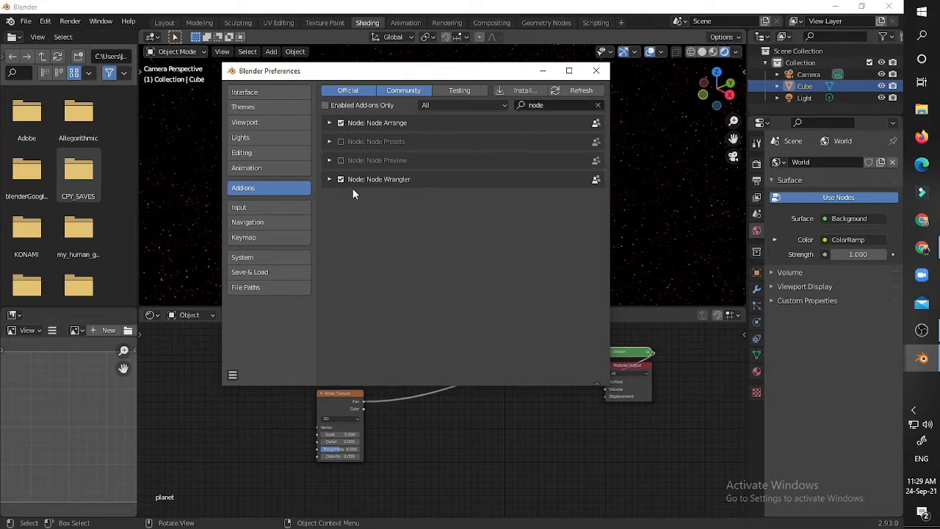
{"action": "left_click", "coordinate": [596, 71]}
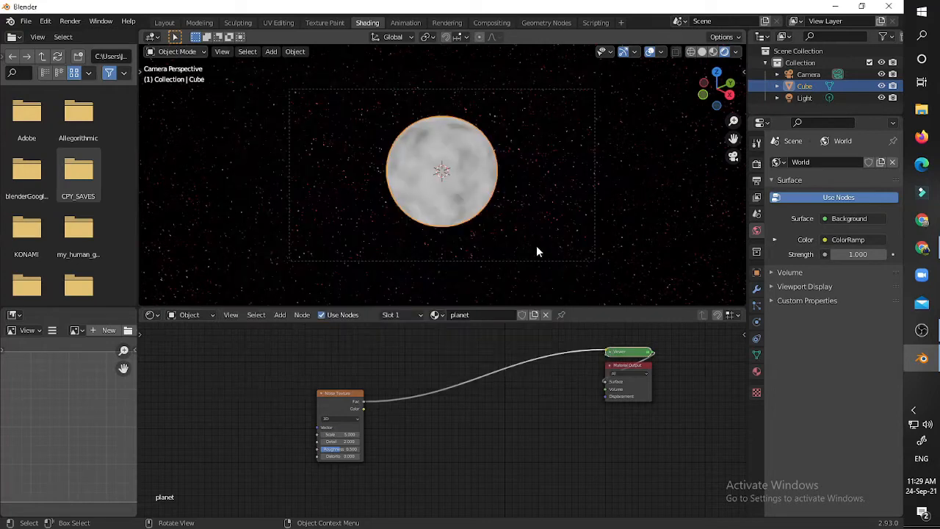
Preview the Noise Texture node's output on the sphere again
{"action": "scroll", "coordinate": [417, 445], "scroll_direction": "up", "scroll_amount": 2}
{"action": "middle_click_drag", "start_coordinate": [408, 470], "coordinate": [357, 469]}
{"action": "scroll", "coordinate": [307, 460], "scroll_direction": "down", "scroll_amount": 3}
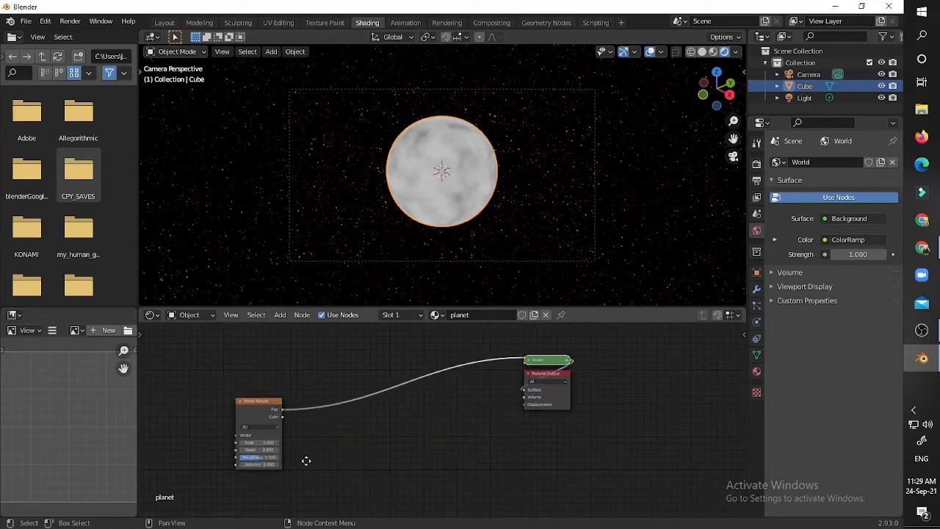
{"action": "left_click", "coordinate": [256, 412], "text": "ctrl+shift"}
{"action": "left_click", "coordinate": [260, 401], "text": "ctrl+shift"}
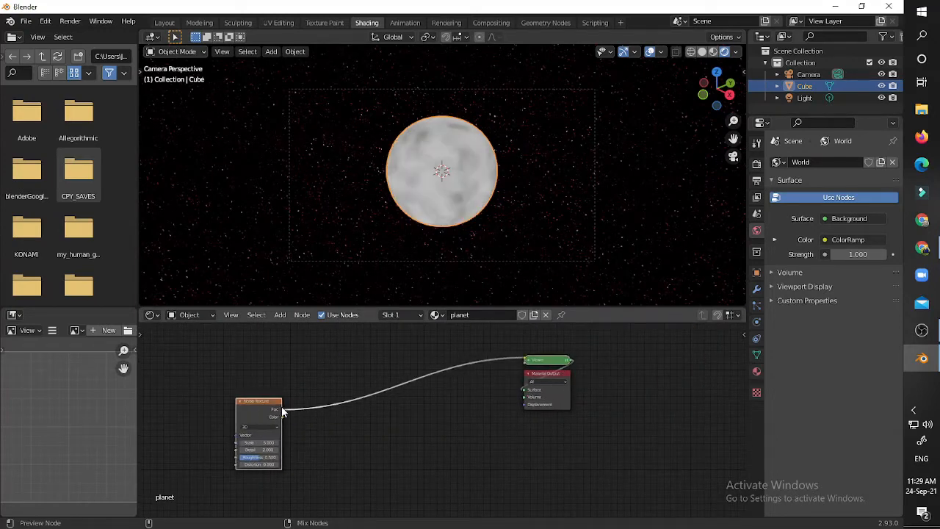
Insert a ColorRamp node between the Noise Texture and the Viewer, and place it slightly above the noise node
{"action": "scroll", "coordinate": [291, 404], "scroll_direction": "up", "scroll_amount": 1}
{"action": "key", "text": "shift+a"}
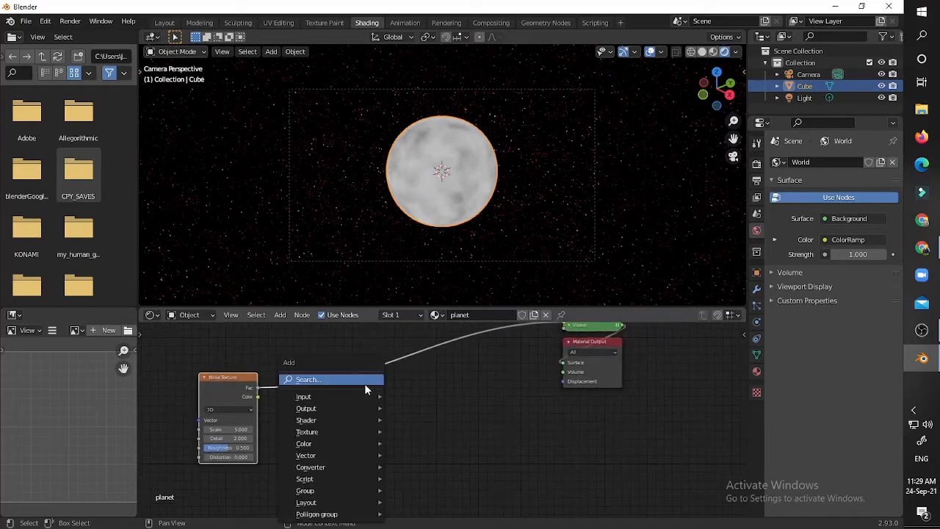
{"action": "type", "text": "ramp"}
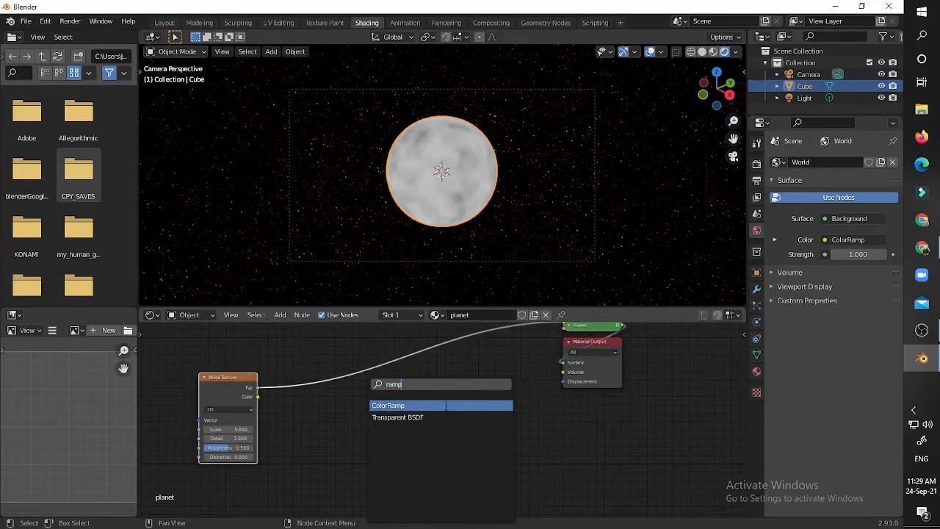
{"action": "left_click", "coordinate": [445, 406]}
{"action": "left_click", "coordinate": [347, 393]}
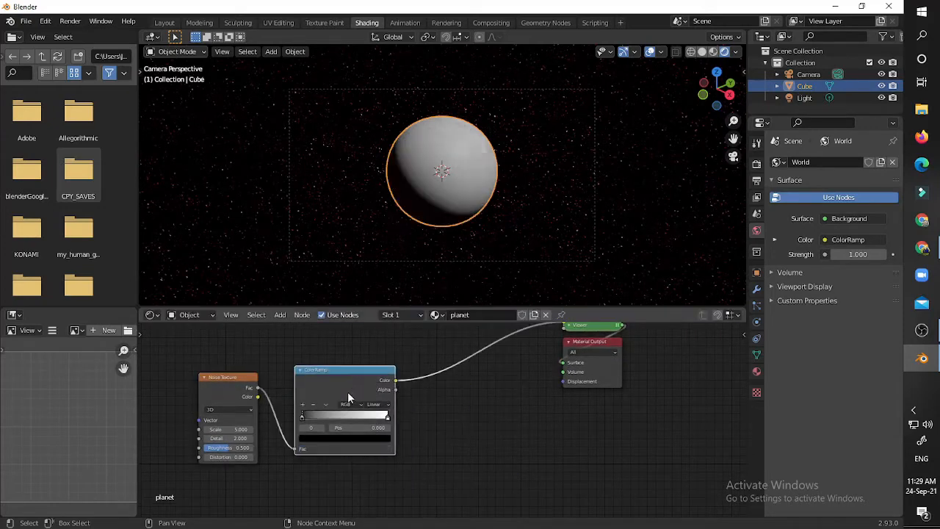
{"action": "left_click_drag", "start_coordinate": [311, 385], "coordinate": [309, 359]}
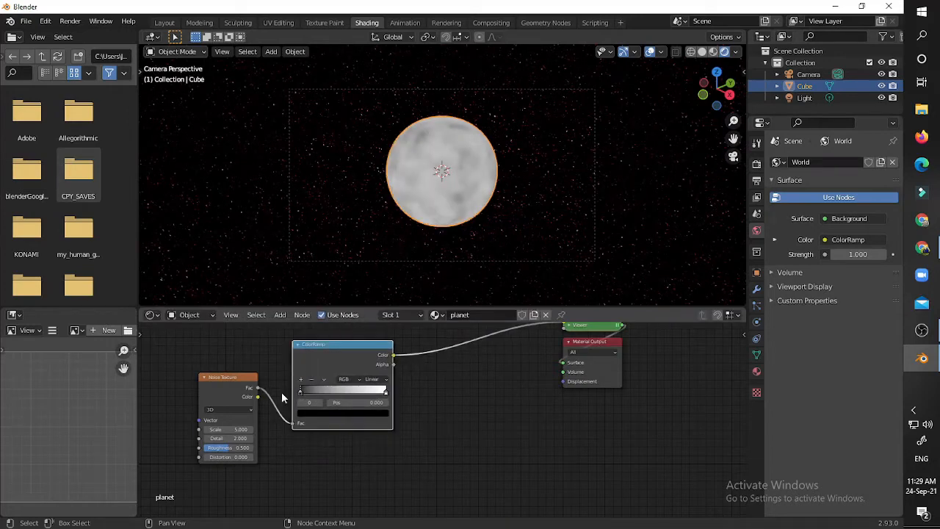
Try a Noise Texture scale of 20 and inspect the pattern on the sphere up close
{"action": "double_click", "coordinate": [231, 430]}
{"action": "type", "text": "20"}
{"action": "key", "text": "Return"}
{"action": "scroll", "coordinate": [420, 174], "scroll_direction": "up", "scroll_amount": 6}
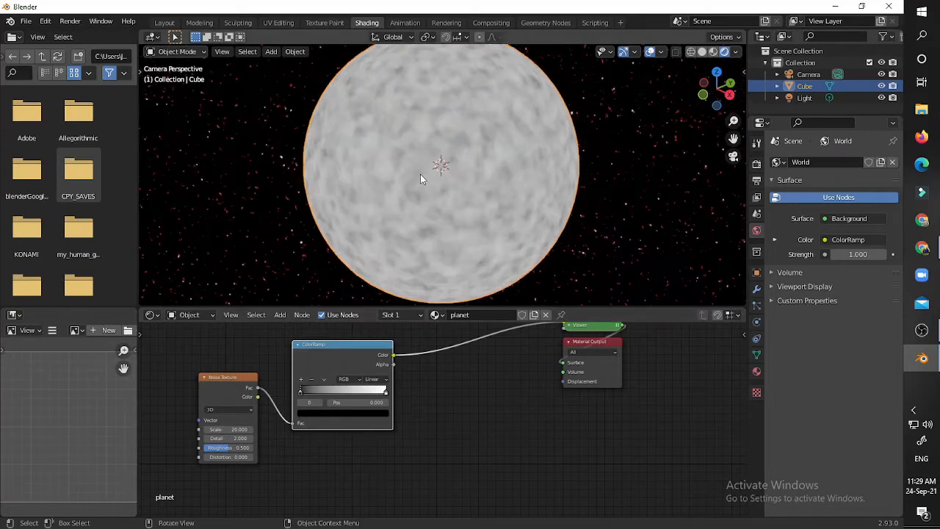
{"action": "scroll", "coordinate": [424, 190], "scroll_direction": "down", "scroll_amount": 3}
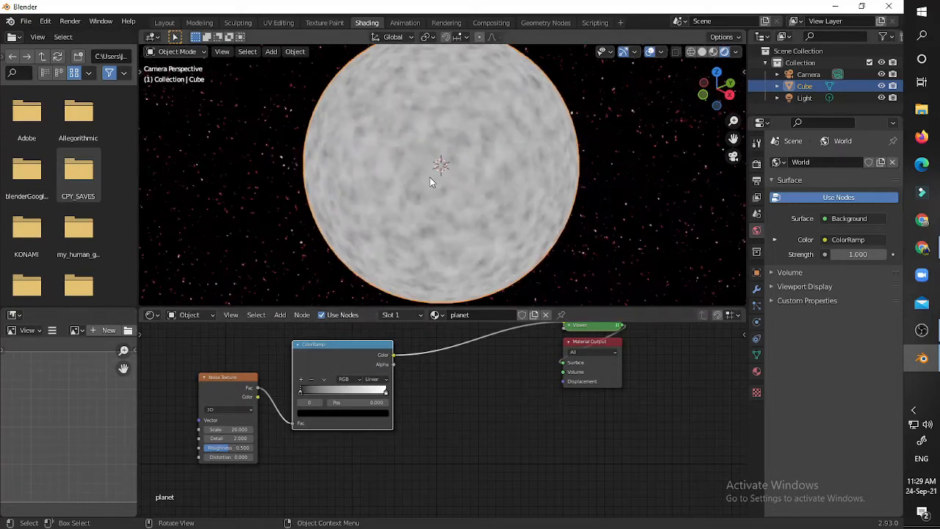
Set the Noise Texture's scale to 15 and its detail to 15.8
{"action": "double_click", "coordinate": [229, 429]}
{"action": "type", "text": "15"}
{"action": "key", "text": "Return"}
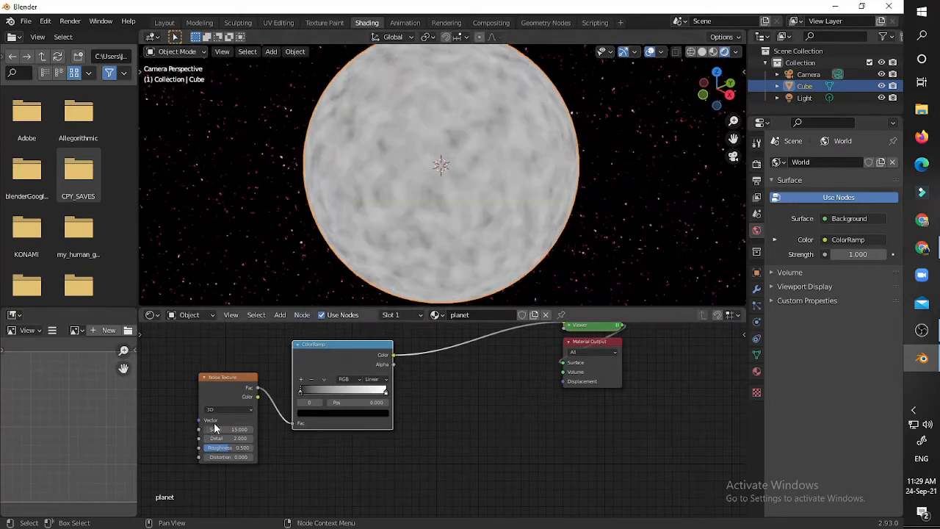
{"action": "left_click_drag", "start_coordinate": [229, 439], "coordinate": [236, 438]}
Move the ColorRamp's black stop to about 0.268 and set the Noise Texture's distortion to 0.68
{"action": "mouse_move", "coordinate": [312, 397]}
{"action": "left_mouse_down"}
{"action": "mouse_move", "coordinate": [340, 391]}
{"action": "mouse_move", "coordinate": [322, 390]}
{"action": "left_mouse_up"}
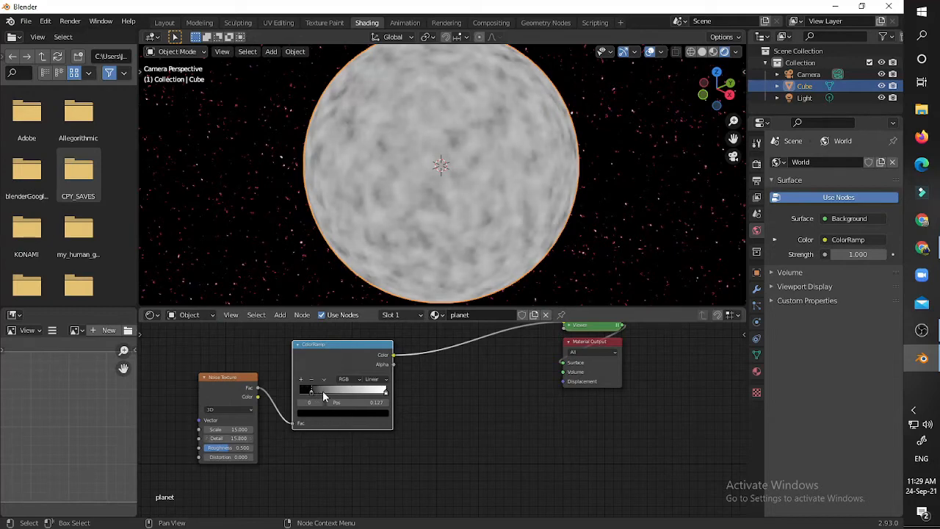
{"action": "left_click", "coordinate": [239, 457]}
{"action": "type", "text": "1"}
{"action": "key", "text": "Return"}
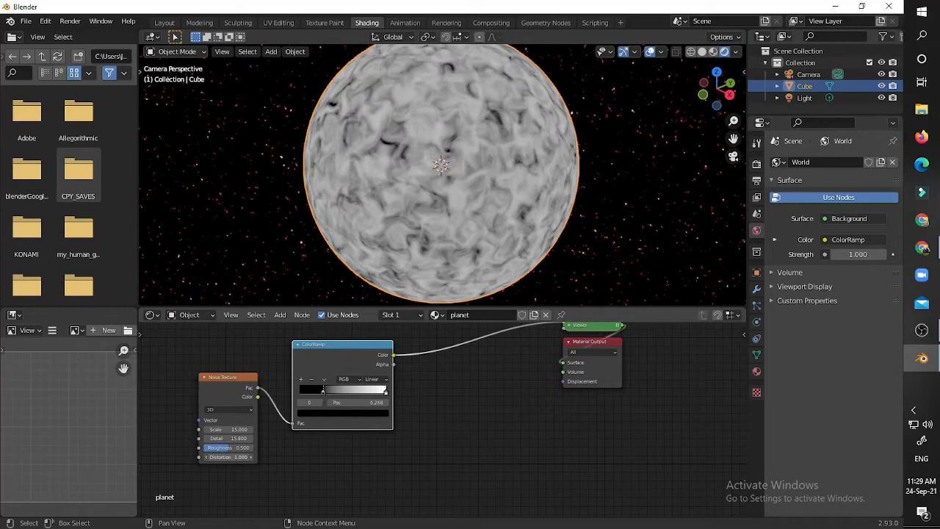
{"action": "mouse_move", "coordinate": [239, 457]}
{"action": "left_mouse_down", "text": "shift"}
{"action": "mouse_move", "coordinate": [195, 457]}
{"action": "mouse_move", "coordinate": [251, 457]}
{"action": "left_mouse_up", "text": "shift"}
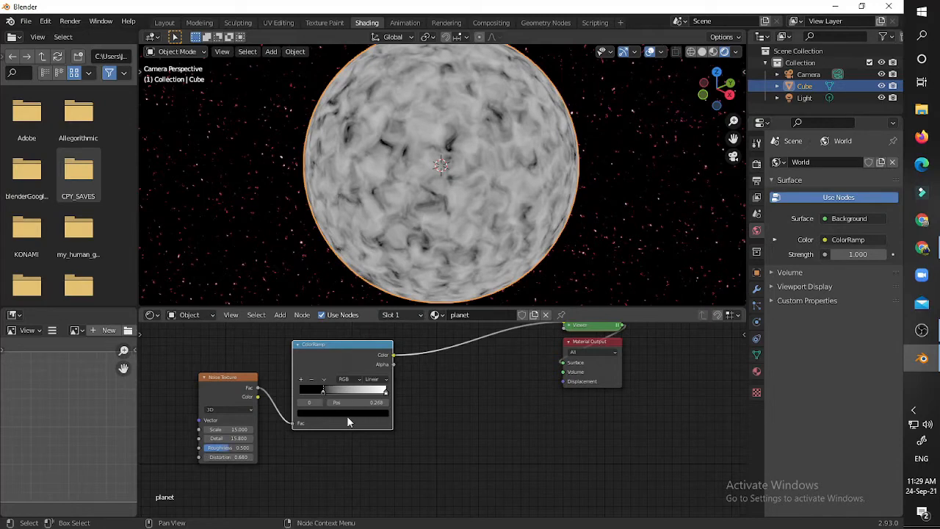
Deselect the sphere and move the ColorRamp's white stop to about 0.918
{"action": "scroll", "coordinate": [562, 178], "scroll_direction": "down", "scroll_amount": 5}
{"action": "left_click", "coordinate": [572, 174]}
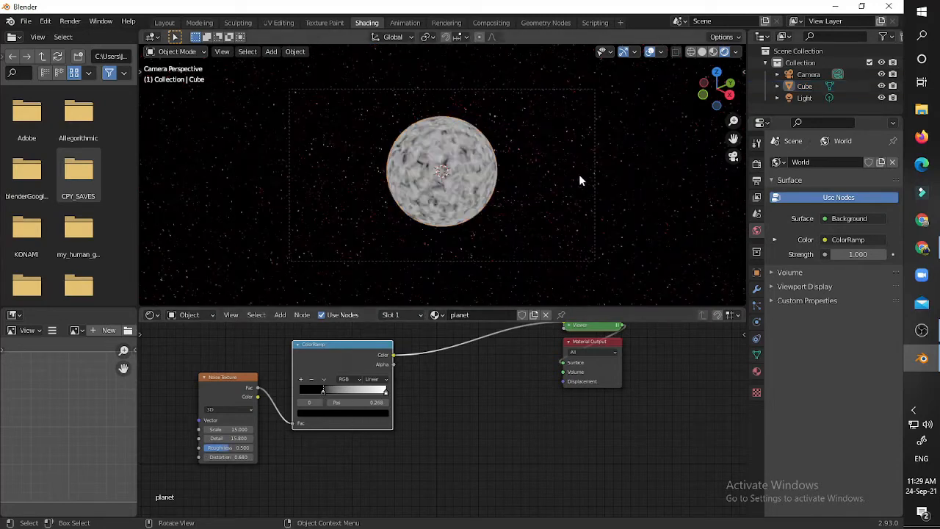
{"action": "scroll", "coordinate": [576, 178], "scroll_direction": "up", "scroll_amount": 4}
{"action": "middle_click_drag", "start_coordinate": [358, 387], "coordinate": [350, 398]}
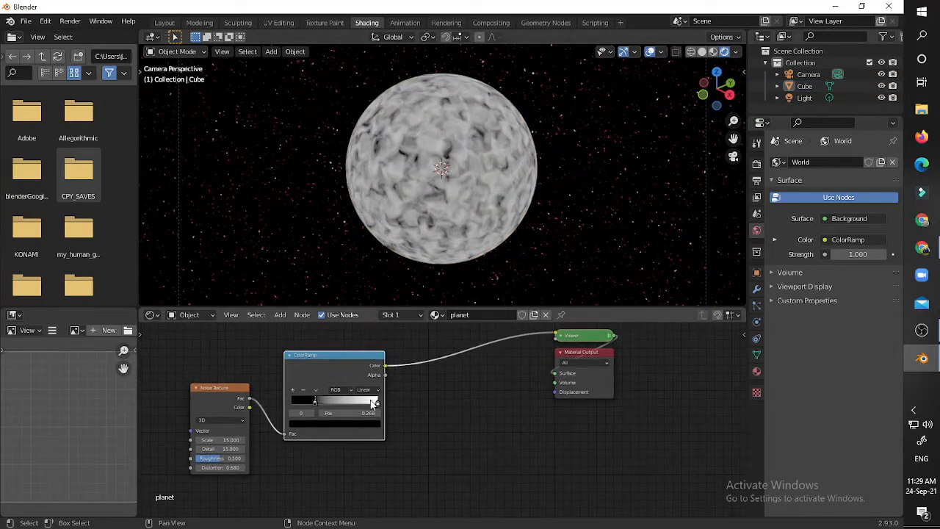
{"action": "mouse_move", "coordinate": [377, 402]}
{"action": "left_mouse_down"}
{"action": "mouse_move", "coordinate": [356, 403]}
{"action": "mouse_move", "coordinate": [368, 403]}
{"action": "left_mouse_up"}
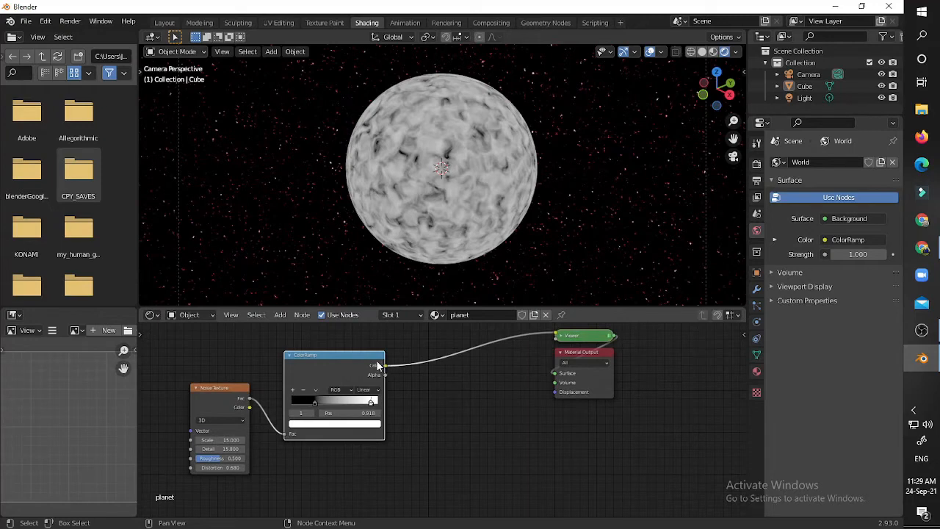
Move the ColorRamp node to make room and add a second, unconnected ColorRamp directly below it
{"action": "left_click_drag", "start_coordinate": [315, 362], "coordinate": [313, 502]}
{"action": "mouse_move", "coordinate": [348, 383]}
{"action": "middle_mouse_down"}
{"action": "mouse_move", "coordinate": [355, 411]}
{"action": "mouse_move", "coordinate": [334, 392]}
{"action": "middle_mouse_up"}
{"action": "scroll", "coordinate": [350, 405], "scroll_direction": "down", "scroll_amount": 2}
{"action": "key", "text": "shift+a"}
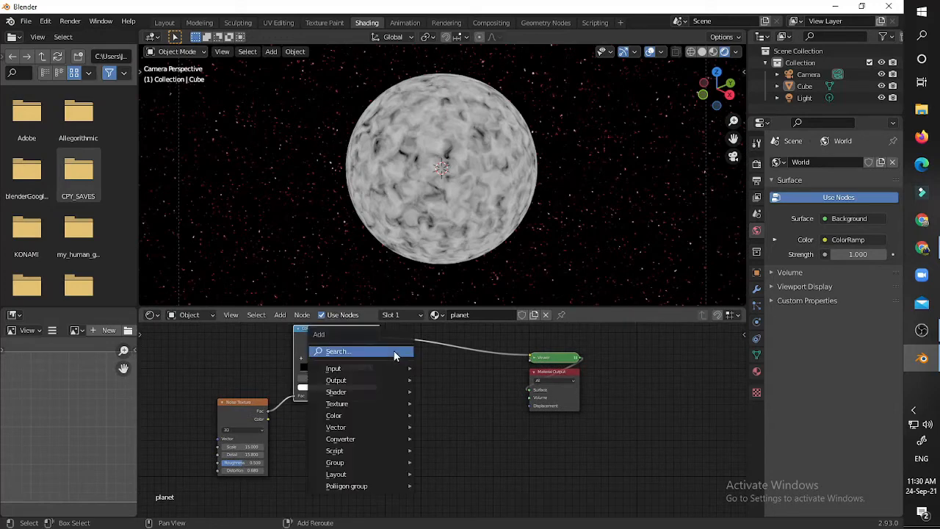
{"action": "type", "text": "color"}
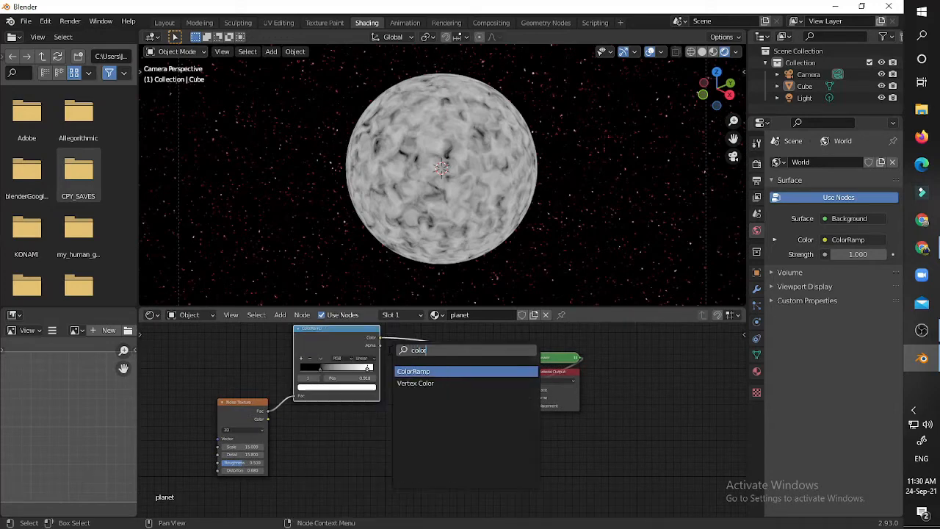
{"action": "key", "text": "Return"}
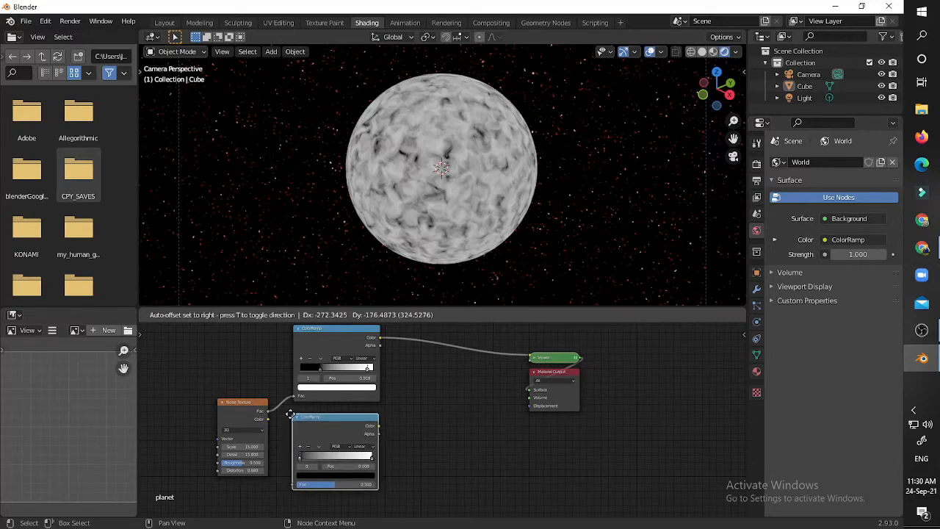
{"action": "left_click", "coordinate": [291, 414]}
Move the upper ColorRamp's black stop to about 0.182 and colour it very dark teal
{"action": "scroll", "coordinate": [323, 368], "scroll_direction": "up", "scroll_amount": 3}
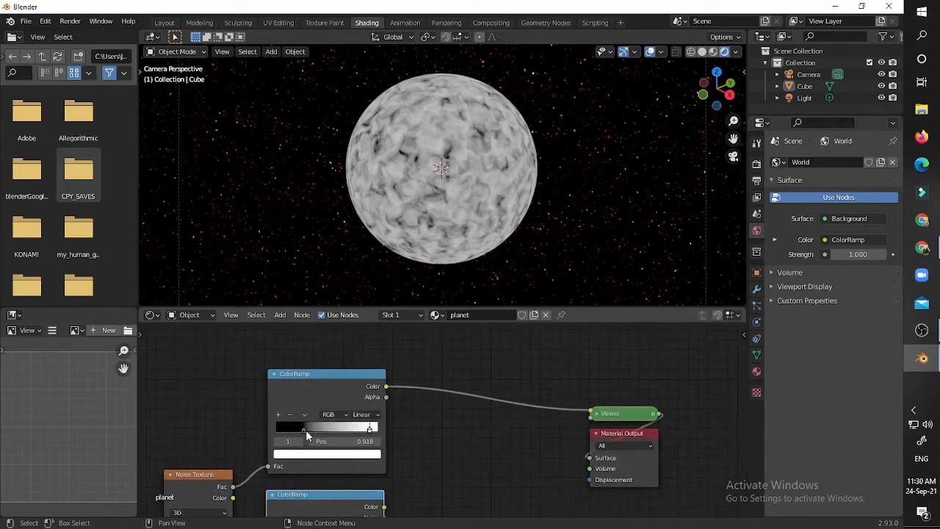
{"action": "left_click", "coordinate": [306, 430]}
{"action": "left_click_drag", "start_coordinate": [306, 430], "coordinate": [296, 428]}
{"action": "left_click", "coordinate": [299, 451]}
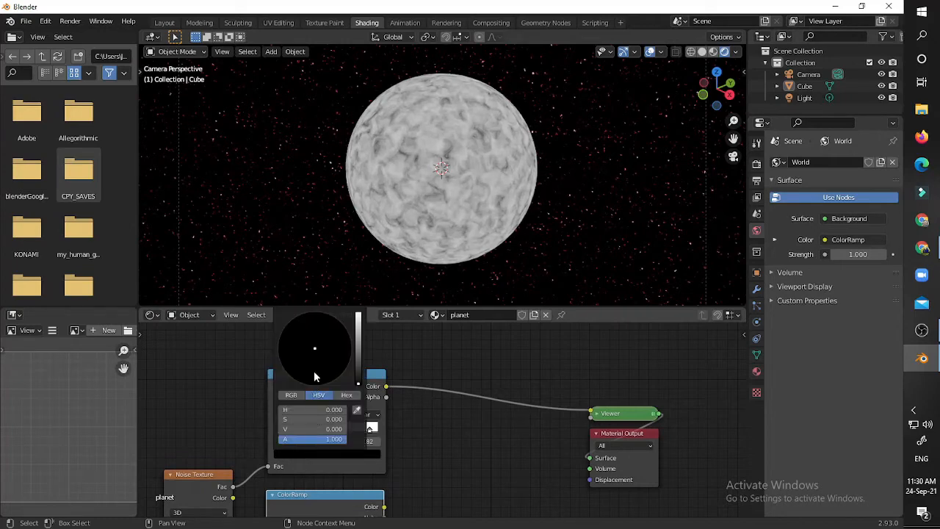
{"action": "mouse_move", "coordinate": [358, 371]}
{"action": "left_mouse_down"}
{"action": "mouse_move", "coordinate": [358, 340]}
{"action": "mouse_move", "coordinate": [321, 332]}
{"action": "mouse_move", "coordinate": [322, 317]}
{"action": "mouse_move", "coordinate": [318, 323]}
{"action": "mouse_move", "coordinate": [357, 350]}
{"action": "mouse_move", "coordinate": [358, 370]}
{"action": "left_mouse_up"}
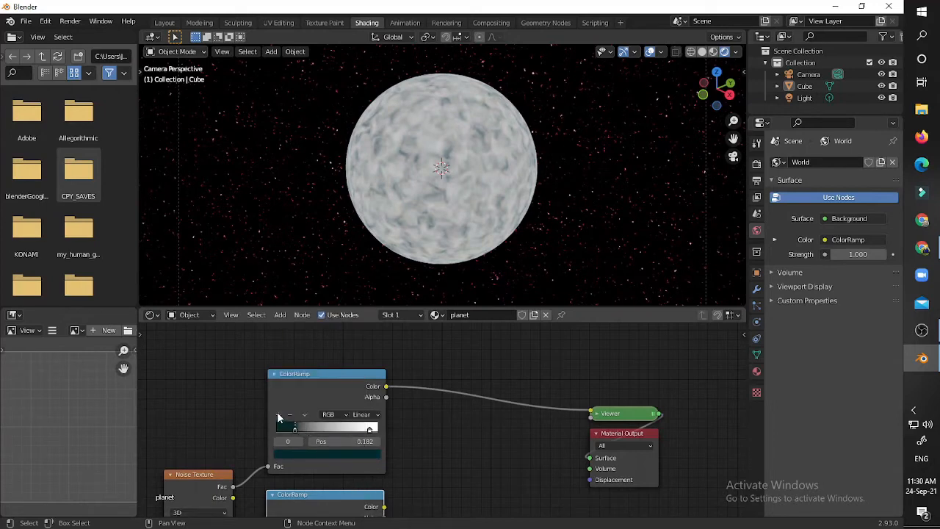
Add a middle stop to the upper ColorRamp and colour it blue with hue 0.555, saturation 1 and value 0.512
{"action": "left_click", "coordinate": [277, 415]}
{"action": "left_click", "coordinate": [318, 454]}
{"action": "left_click_drag", "start_coordinate": [315, 336], "coordinate": [322, 312]}
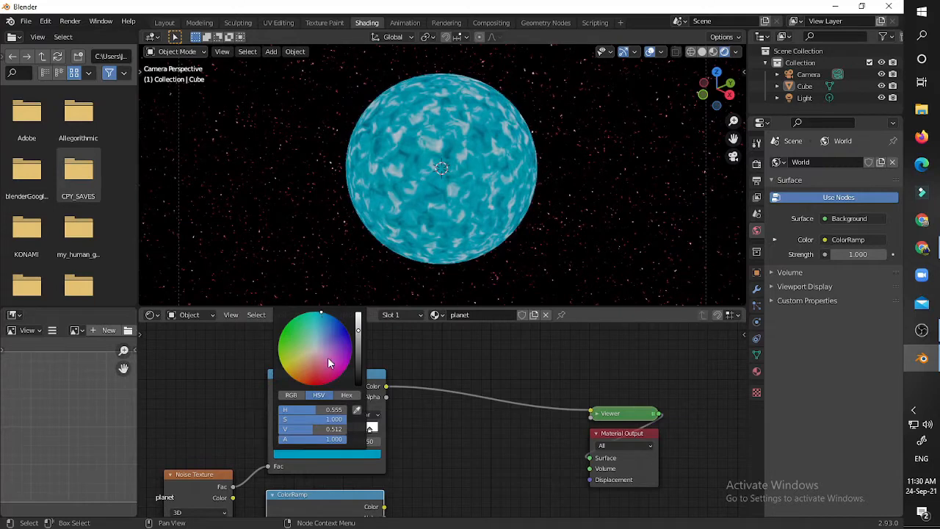
Move the upper ColorRamp's white stop to about 0.995 and colour it green with hue 0.332, saturation 0.995 and value 1
{"action": "mouse_move", "coordinate": [378, 430]}
{"action": "left_mouse_down"}
{"action": "mouse_move", "coordinate": [391, 433]}
{"action": "mouse_move", "coordinate": [351, 430]}
{"action": "mouse_move", "coordinate": [390, 432]}
{"action": "left_mouse_up"}
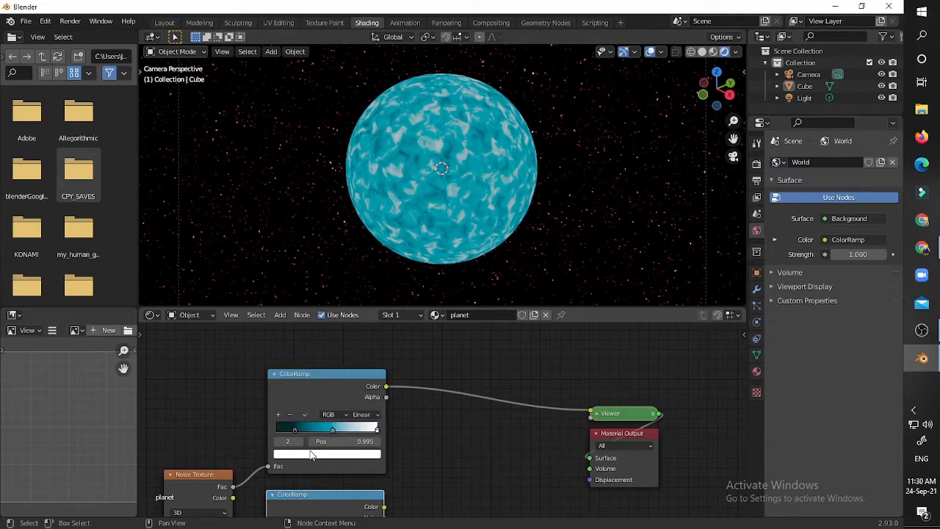
{"action": "left_click", "coordinate": [311, 455]}
{"action": "left_click", "coordinate": [284, 332]}
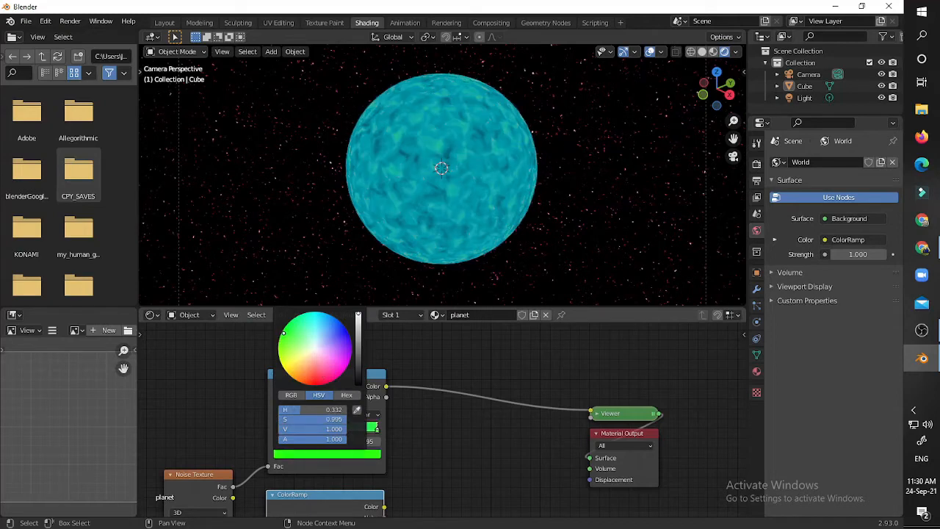
Shift the upper ColorRamp's end stop to a slightly different pure green and move its blue middle stop to 0.536
{"action": "mouse_move", "coordinate": [283, 333]}
{"action": "left_mouse_down"}
{"action": "mouse_move", "coordinate": [285, 369]}
{"action": "mouse_move", "coordinate": [319, 384]}
{"action": "mouse_move", "coordinate": [343, 371]}
{"action": "mouse_move", "coordinate": [336, 317]}
{"action": "mouse_move", "coordinate": [287, 323]}
{"action": "left_mouse_up"}
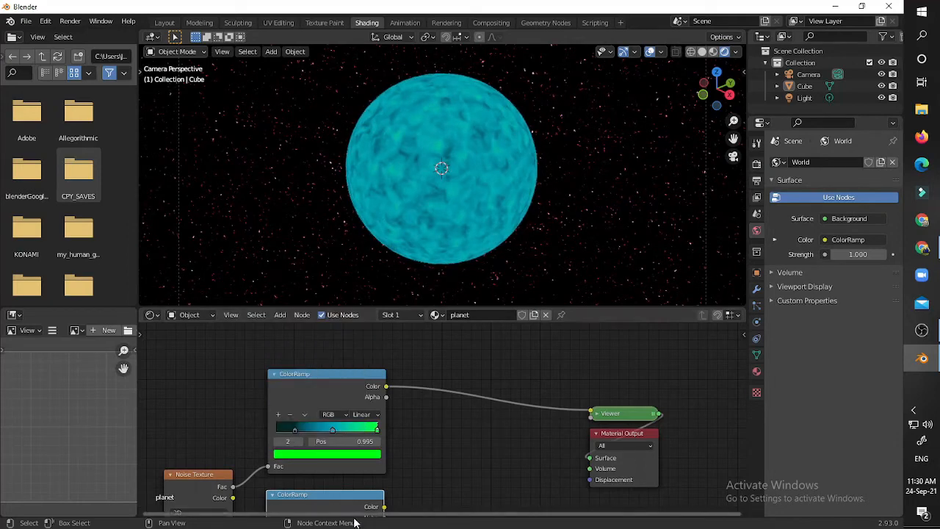
{"action": "left_click", "coordinate": [334, 430]}
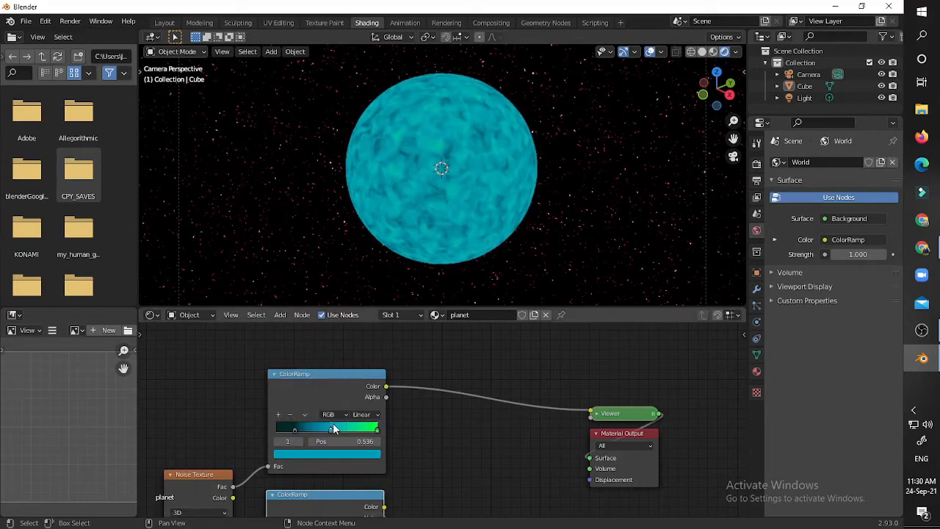
{"action": "left_click_drag", "start_coordinate": [335, 427], "coordinate": [333, 429]}
Connect the Noise Texture's Fac output to the lower ColorRamp's Fac input and preview that ramp on the planet
{"action": "scroll", "coordinate": [350, 402], "scroll_direction": "up", "scroll_amount": 1}
{"action": "middle_click_drag", "start_coordinate": [362, 466], "coordinate": [319, 415]}
{"action": "scroll", "coordinate": [348, 401], "scroll_direction": "down", "scroll_amount": 3}
{"action": "scroll", "coordinate": [320, 391], "scroll_direction": "down", "scroll_amount": 2}
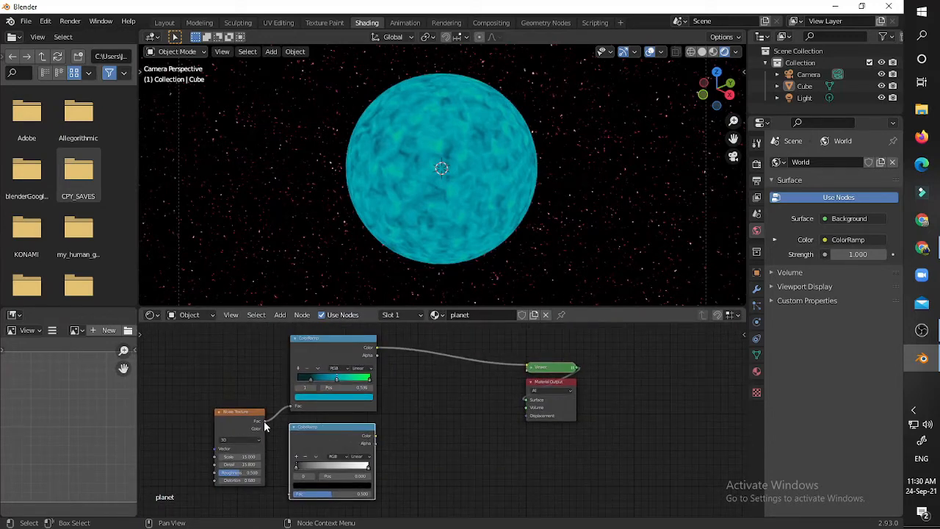
{"action": "left_click_drag", "start_coordinate": [266, 424], "coordinate": [290, 494]}
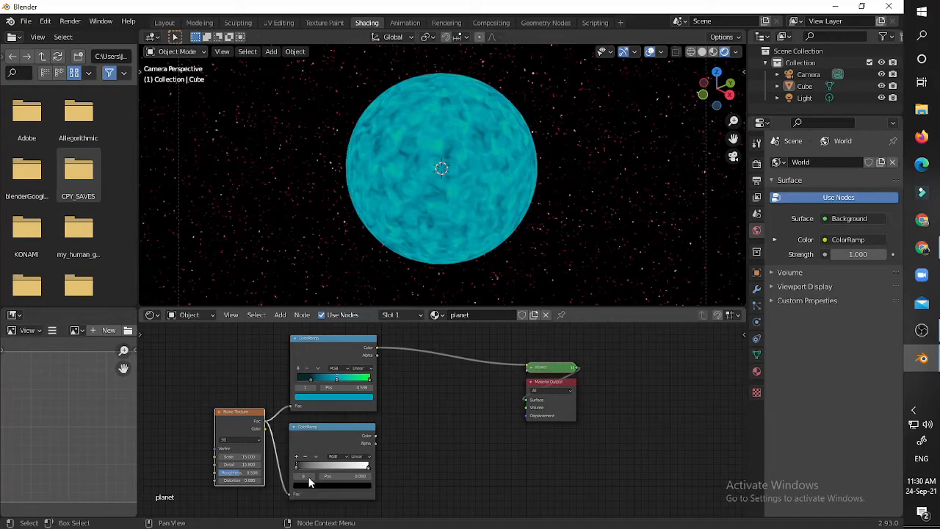
{"action": "left_click", "coordinate": [339, 442], "text": "ctrl+shift"}
{"action": "scroll", "coordinate": [417, 458], "scroll_direction": "up", "scroll_amount": 2}
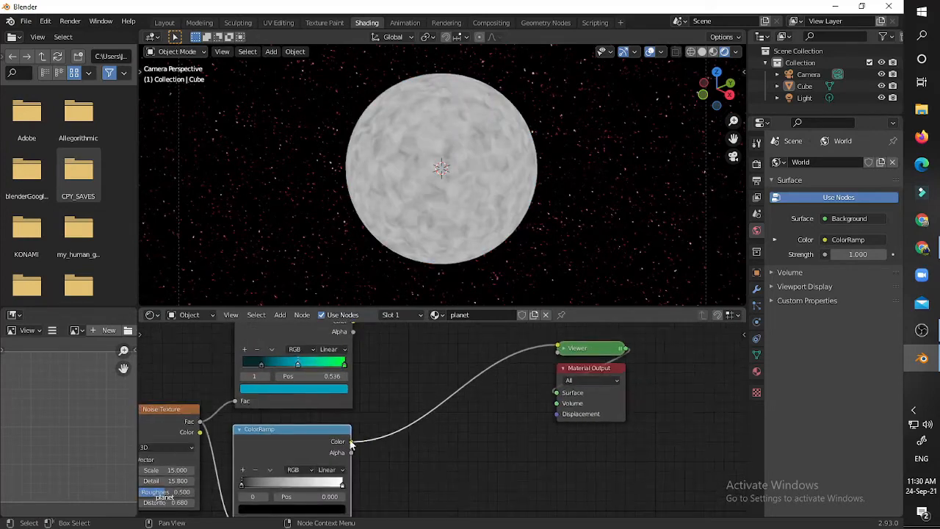
Move the lower ColorRamp's black stop to 0.432 and add a middle stop coloured orange with hue 0.028, saturation 1 and value 0.5
{"action": "scroll", "coordinate": [350, 443], "scroll_direction": "down", "scroll_amount": 2}
{"action": "middle_click_drag", "start_coordinate": [334, 421], "coordinate": [368, 371]}
{"action": "left_click_drag", "start_coordinate": [292, 429], "coordinate": [334, 429]}
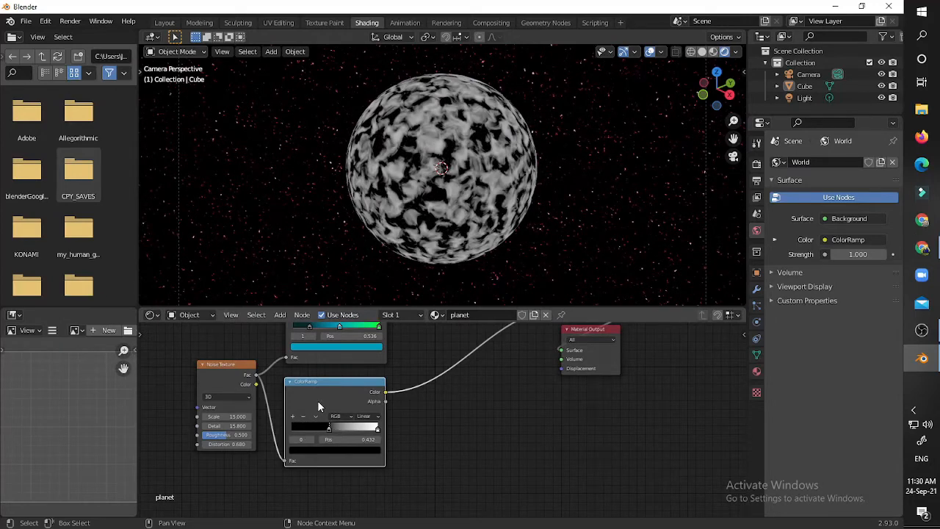
{"action": "left_click", "coordinate": [293, 416]}
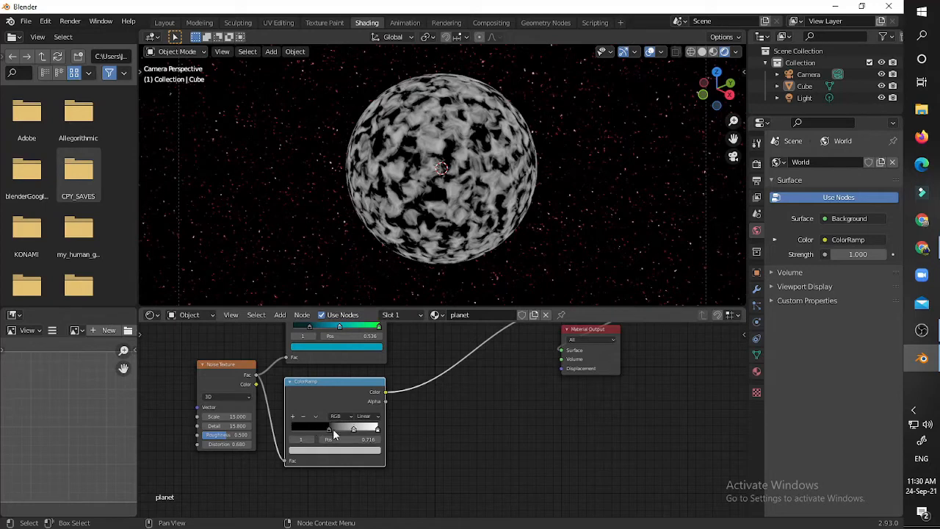
{"action": "left_click", "coordinate": [341, 451]}
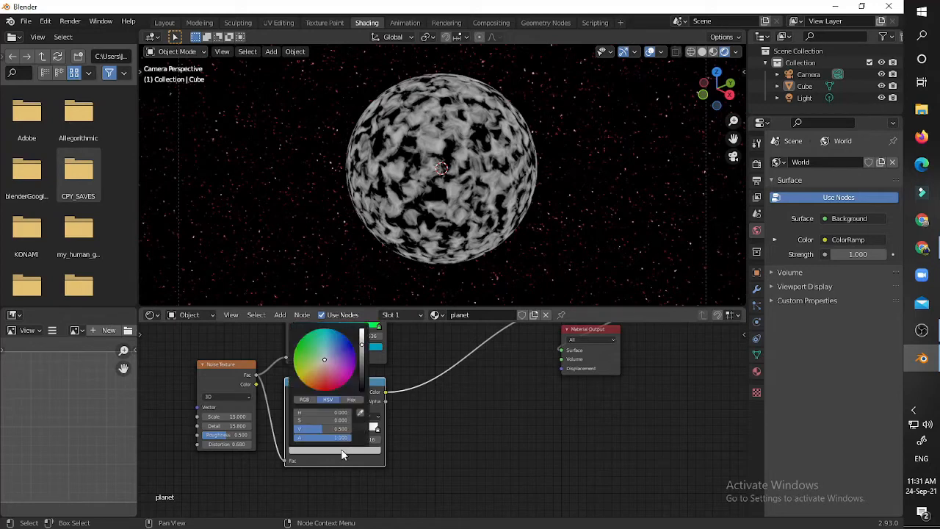
{"action": "left_click_drag", "start_coordinate": [323, 359], "coordinate": [310, 387]}
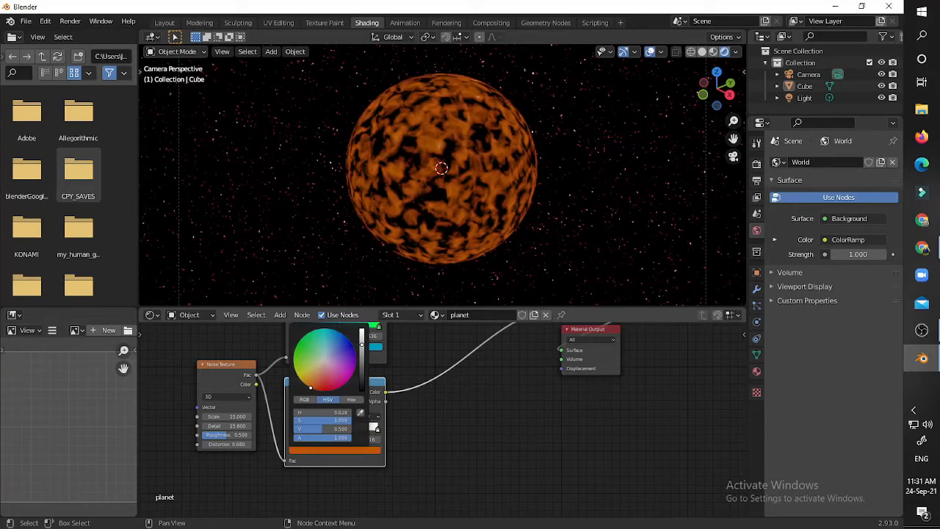
Add another stop to the lower ColorRamp at 0.801 and colour it bright yellow with hue 0.128 and saturation 1
{"action": "left_click", "coordinate": [294, 416]}
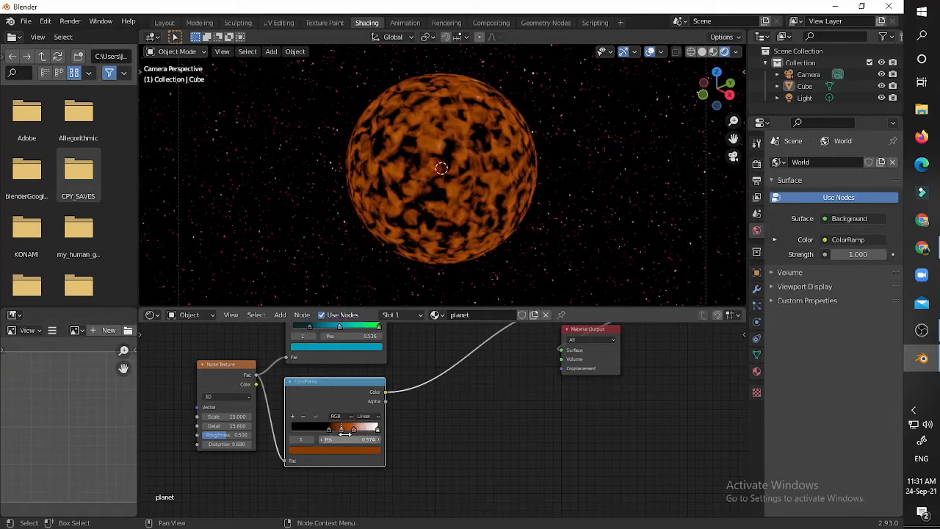
{"action": "left_click_drag", "start_coordinate": [342, 429], "coordinate": [365, 431]}
{"action": "left_click", "coordinate": [335, 449]}
{"action": "left_click_drag", "start_coordinate": [335, 387], "coordinate": [309, 376]}
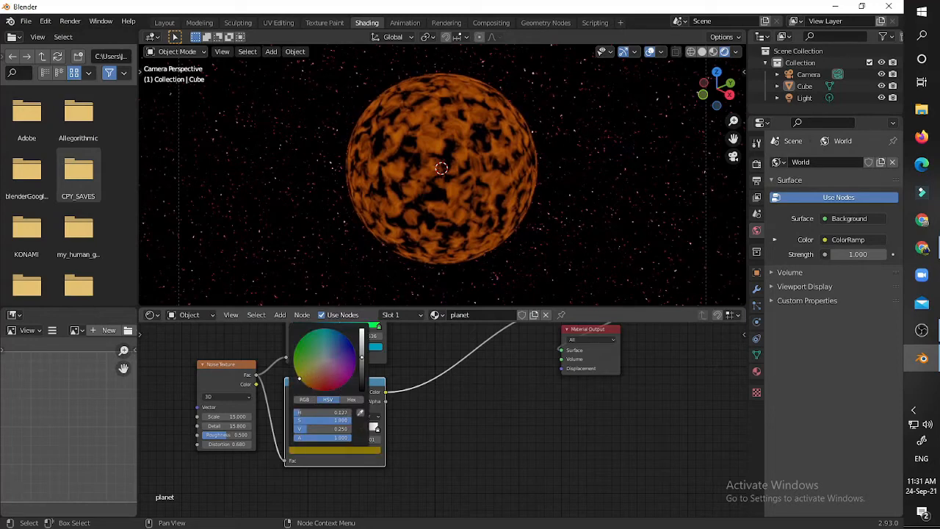
{"action": "left_click", "coordinate": [361, 341]}
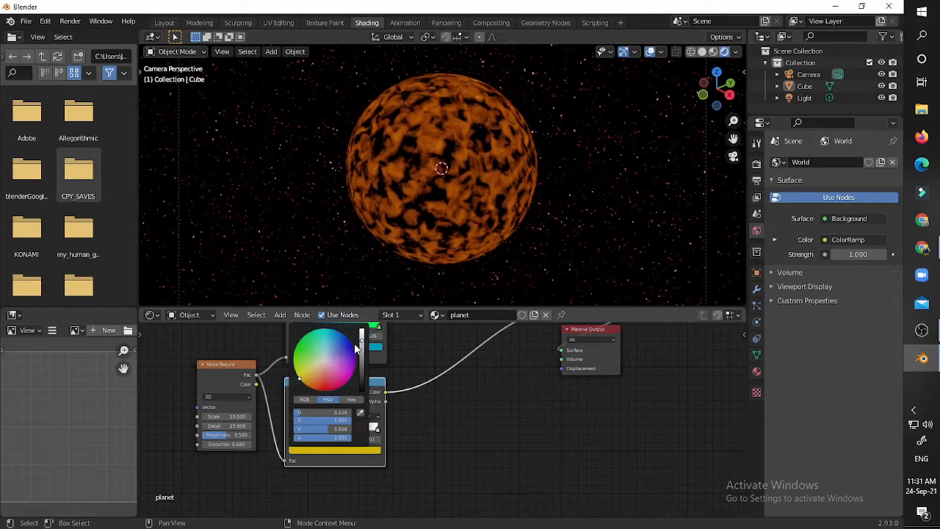
{"action": "left_click_drag", "start_coordinate": [361, 340], "coordinate": [362, 330]}
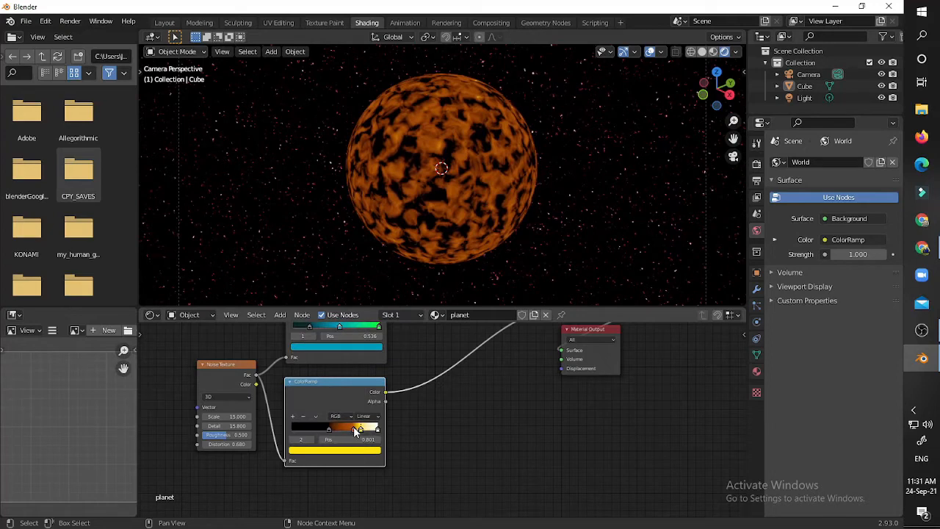
Delete the lower ColorRamp's white stop and reposition the others, with the orange stop at 0.589 and the yellow stop nearer the end
{"action": "left_click_drag", "start_coordinate": [352, 428], "coordinate": [344, 428]}
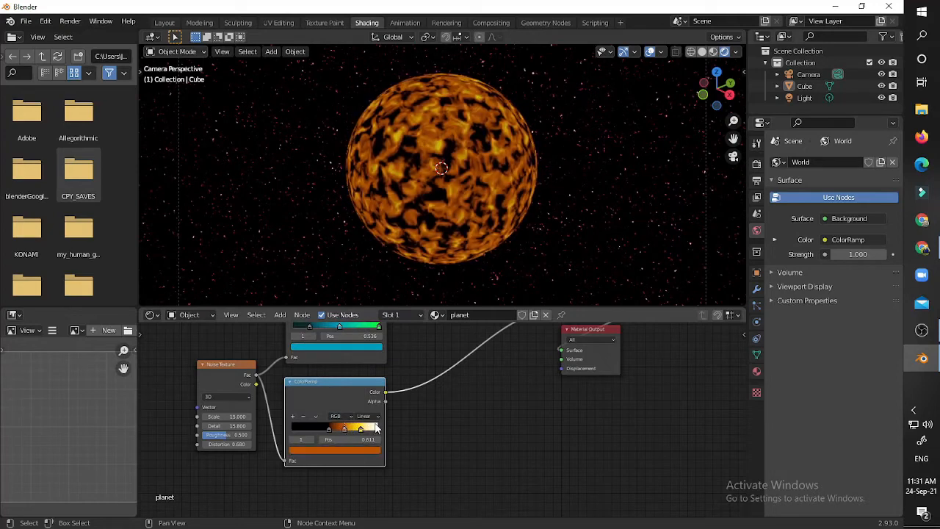
{"action": "left_click", "coordinate": [378, 429]}
{"action": "left_click", "coordinate": [303, 416]}
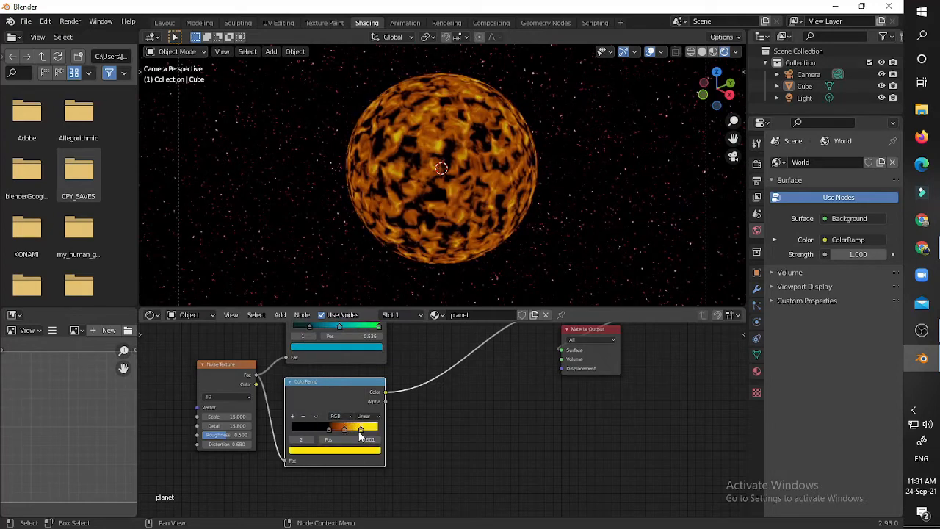
{"action": "left_click", "coordinate": [340, 429]}
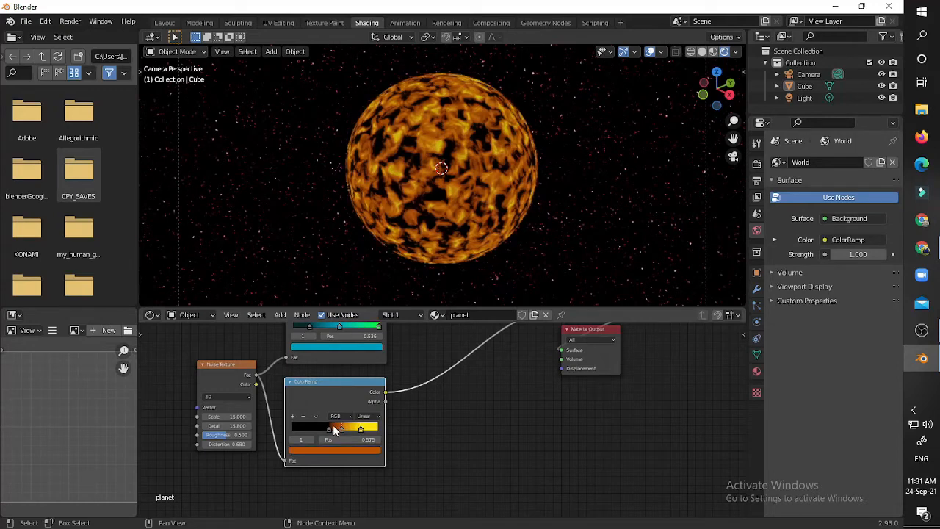
{"action": "mouse_move", "coordinate": [340, 429]}
{"action": "left_mouse_down"}
{"action": "mouse_move", "coordinate": [368, 429]}
{"action": "mouse_move", "coordinate": [344, 429]}
{"action": "left_mouse_up"}
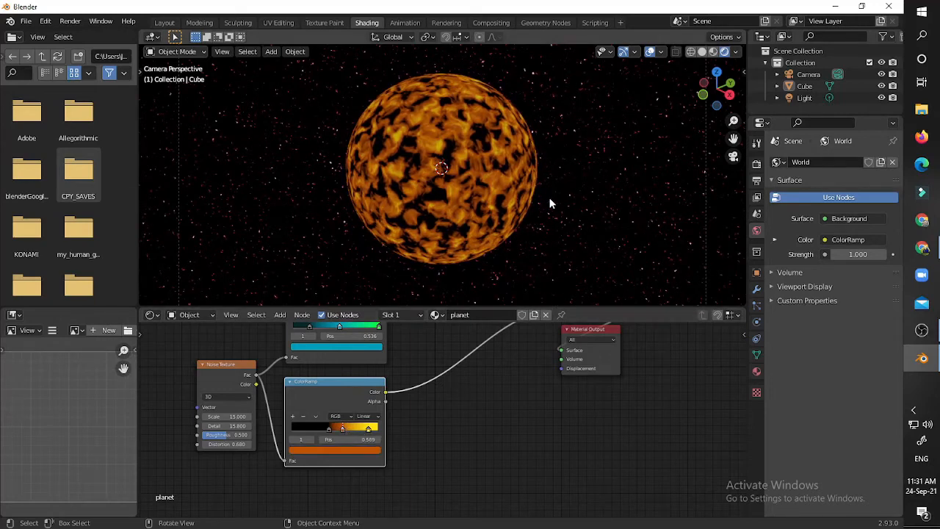
Insert an Emission node after the lower ColorRamp and connect it directly to the Material Output's Surface
{"action": "scroll", "coordinate": [548, 197], "scroll_direction": "up", "scroll_amount": 3}
{"action": "scroll", "coordinate": [488, 345], "scroll_direction": "down", "scroll_amount": 1}
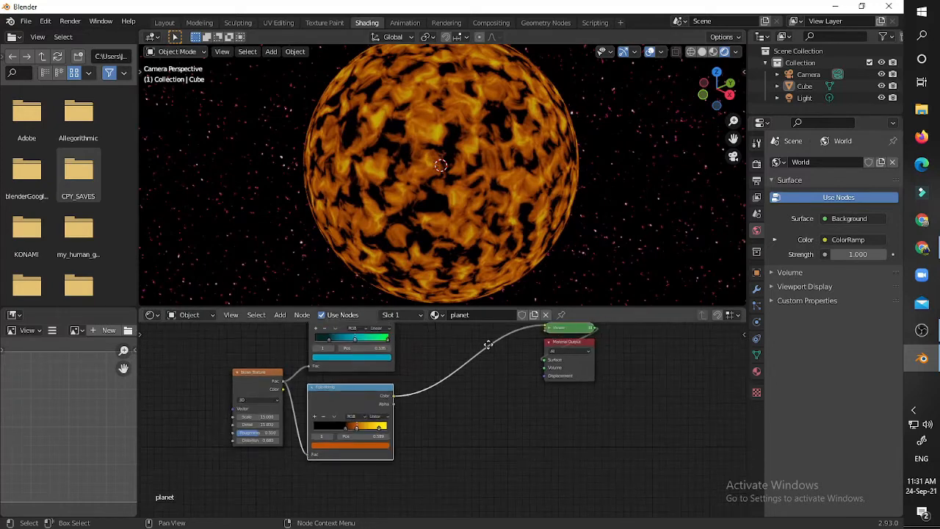
{"action": "scroll", "coordinate": [488, 345], "scroll_direction": "up", "scroll_amount": 1}
{"action": "key", "text": "shift+a"}
{"action": "left_click", "coordinate": [466, 378]}
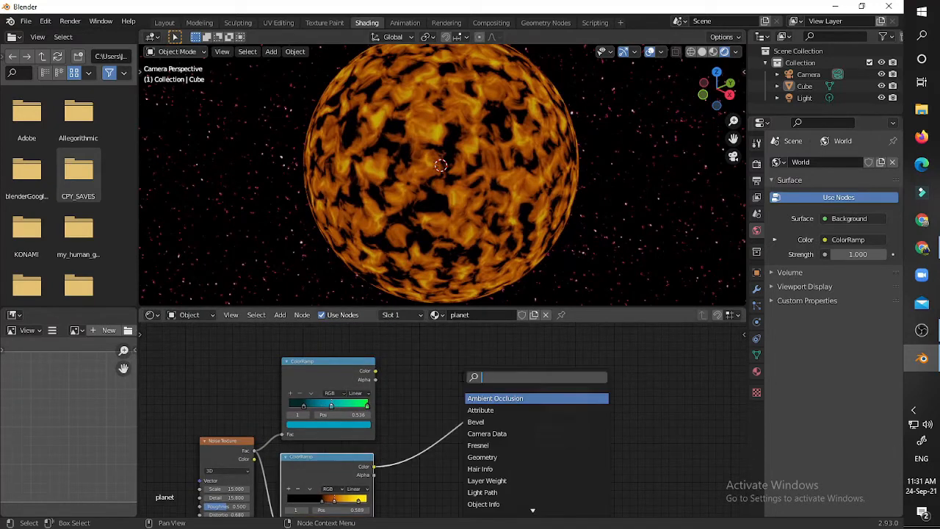
{"action": "type", "text": "emission"}
{"action": "key", "text": "Return"}
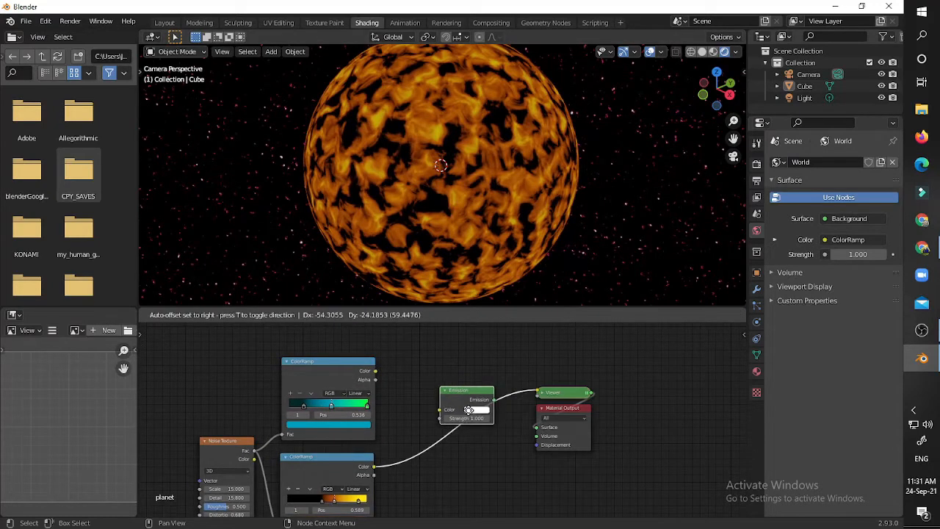
{"action": "left_click", "coordinate": [433, 448]}
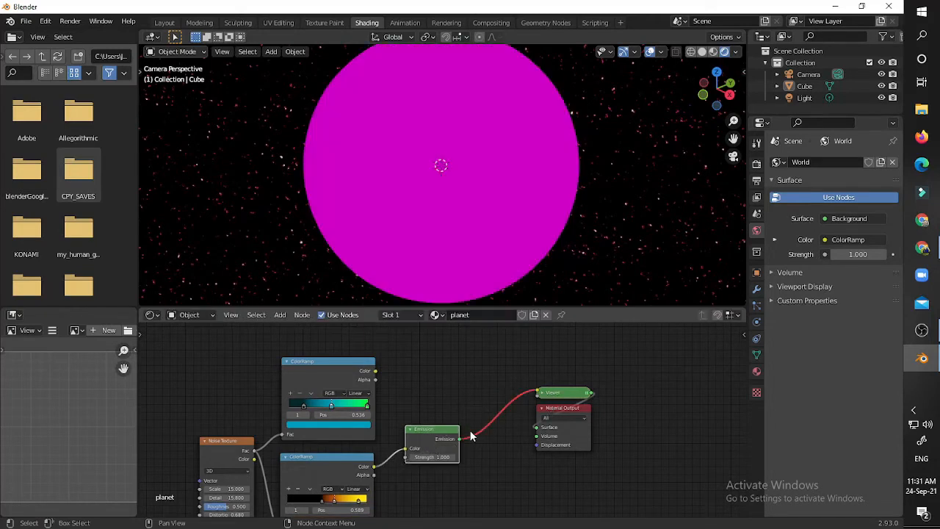
{"action": "left_click", "coordinate": [445, 439], "text": "ctrl+shift"}
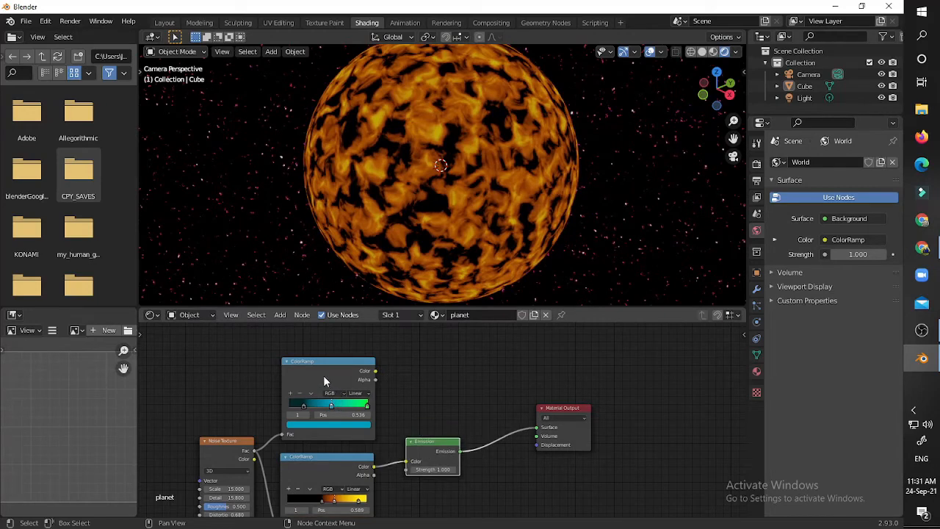
Add a Diffuse BSDF node, feed its Color from the upper ColorRamp and connect it to the Material Output's Surface
{"action": "key", "text": "shift+a"}
{"action": "left_click", "coordinate": [472, 379]}
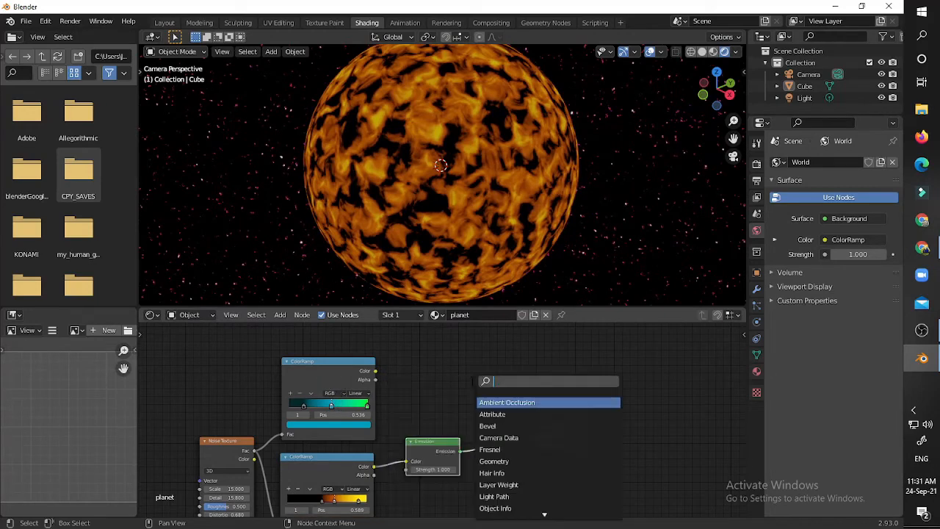
{"action": "type", "text": "d"}
{"action": "left_click", "coordinate": [498, 414]}
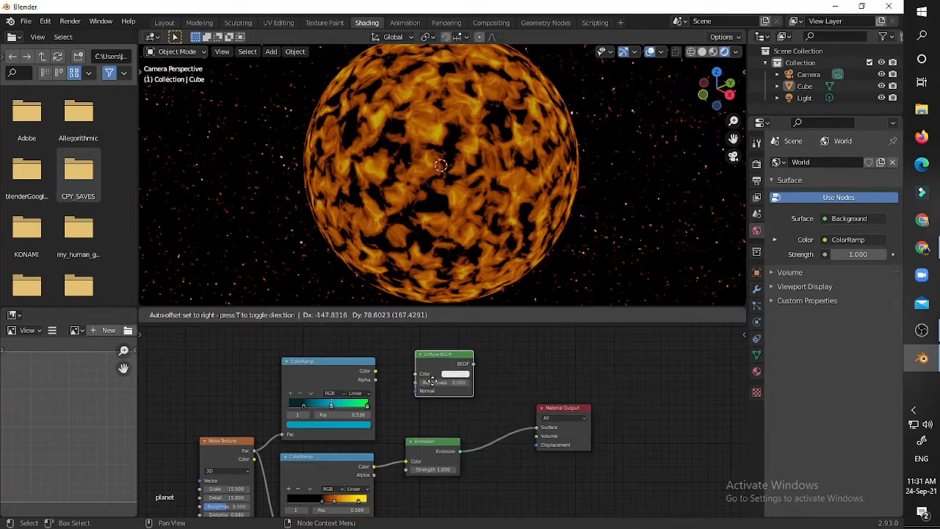
{"action": "left_click", "coordinate": [430, 378]}
{"action": "left_click_drag", "start_coordinate": [376, 371], "coordinate": [410, 371]}
{"action": "left_click", "coordinate": [437, 361], "text": "ctrl+shift"}
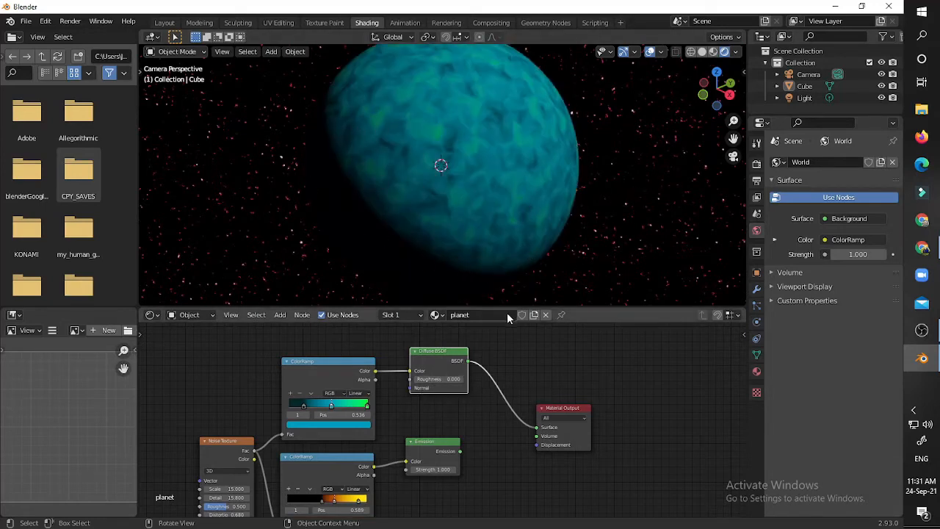
Nudge the Diffuse BSDF node closer to the upper ColorRamp and compare the Emission and Diffuse shaders on the planet
{"action": "left_click_drag", "start_coordinate": [448, 358], "coordinate": [438, 354]}
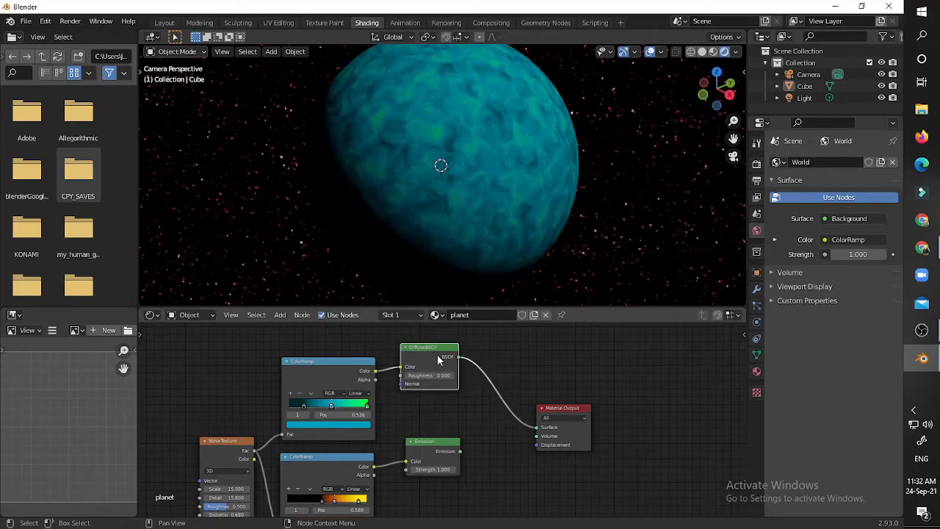
{"action": "left_click", "coordinate": [439, 445], "text": "ctrl+shift"}
{"action": "left_click", "coordinate": [430, 363], "text": "ctrl+shift"}
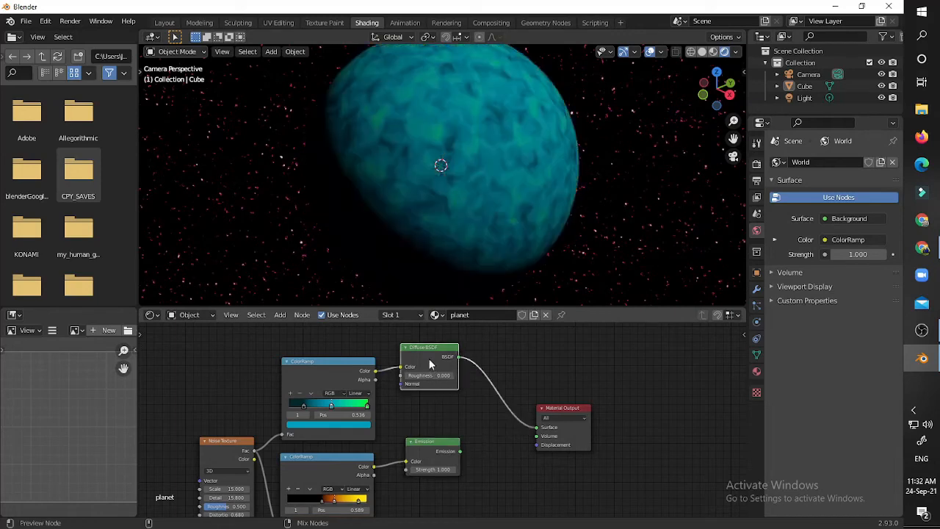
Combine the Diffuse BSDF and Emission nodes in a Mix Shader feeding the Material Output, and space these nodes apart
{"action": "scroll", "coordinate": [451, 426], "scroll_direction": "down", "scroll_amount": 5}
{"action": "middle_click_drag", "start_coordinate": [424, 419], "coordinate": [405, 410]}
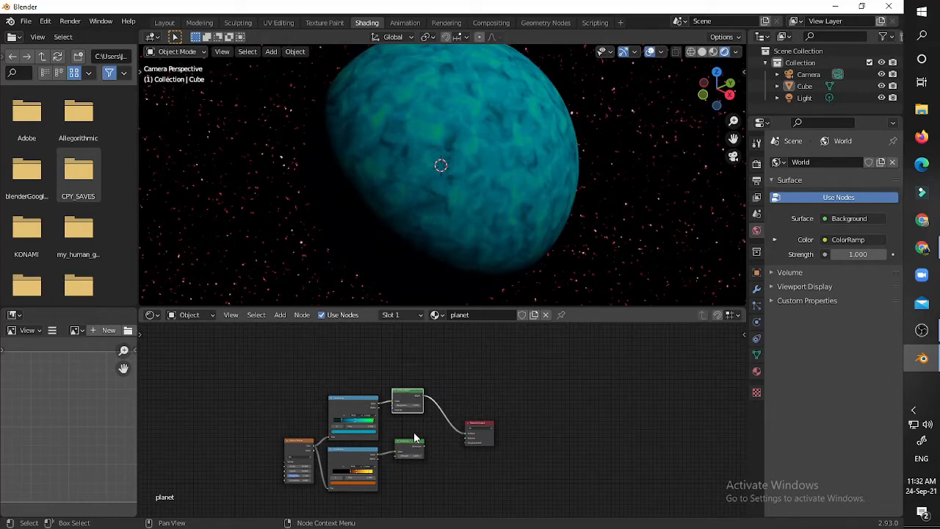
{"action": "scroll", "coordinate": [413, 450], "scroll_direction": "up", "scroll_amount": 3}
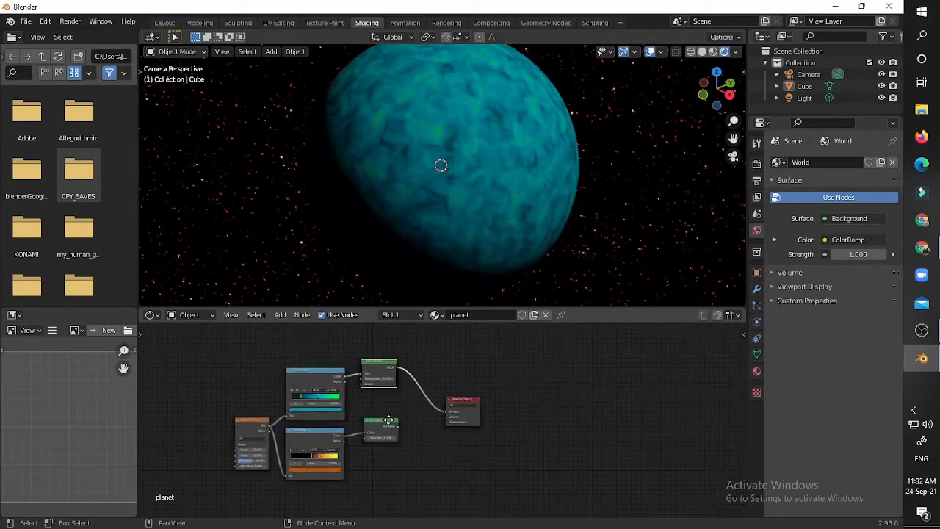
{"action": "right_click_drag", "start_coordinate": [371, 434], "coordinate": [361, 371], "text": "ctrl+shift"}
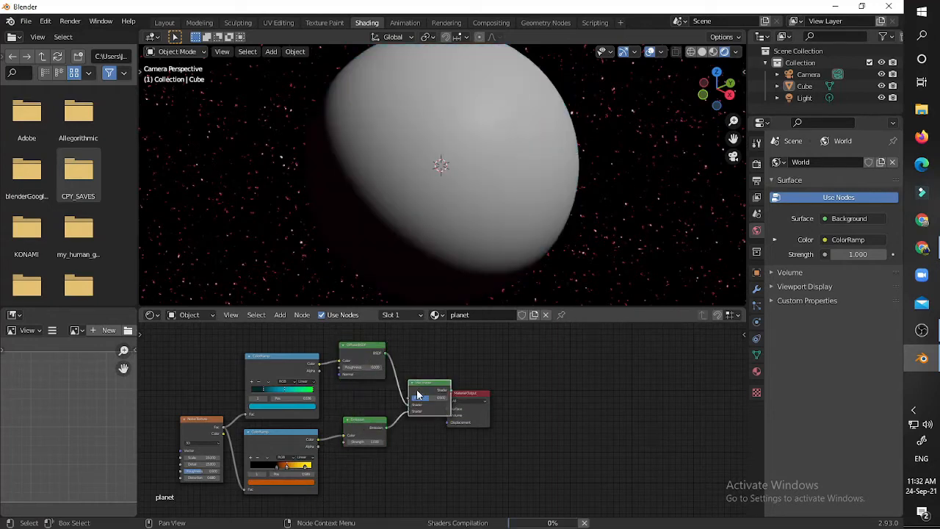
{"action": "left_click_drag", "start_coordinate": [417, 390], "coordinate": [404, 382]}
{"action": "left_click_drag", "start_coordinate": [464, 399], "coordinate": [508, 381]}
{"action": "left_click_drag", "start_coordinate": [427, 387], "coordinate": [449, 352]}
{"action": "scroll", "coordinate": [441, 367], "scroll_direction": "up", "scroll_amount": 4}
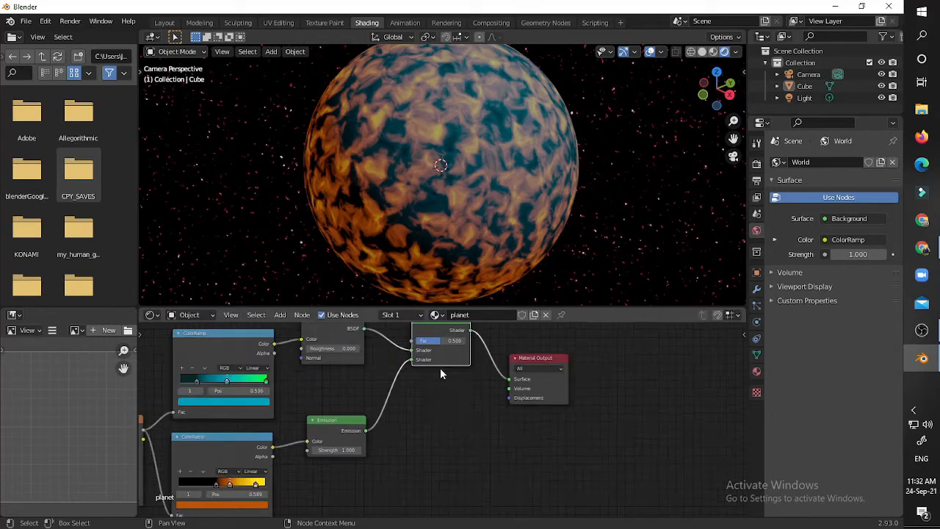
Lower the Mix Shader's Fac to about 0.2–0.3 so the diffuse surface outweighs the emission, and check the planet
{"action": "middle_click_drag", "start_coordinate": [440, 368], "coordinate": [443, 411]}
{"action": "left_click_drag", "start_coordinate": [447, 384], "coordinate": [425, 382]}
{"action": "key", "text": "ctrl+z"}
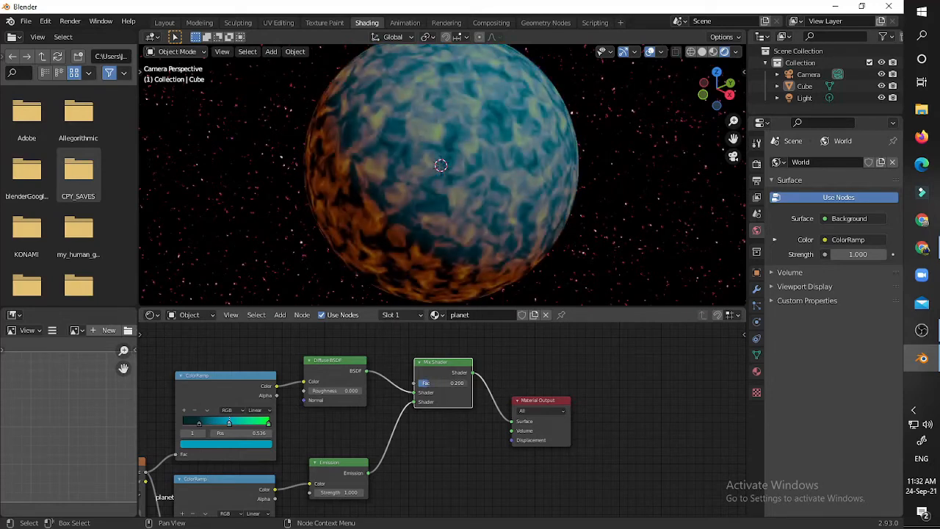
{"action": "scroll", "coordinate": [438, 394], "scroll_direction": "down", "scroll_amount": 3}
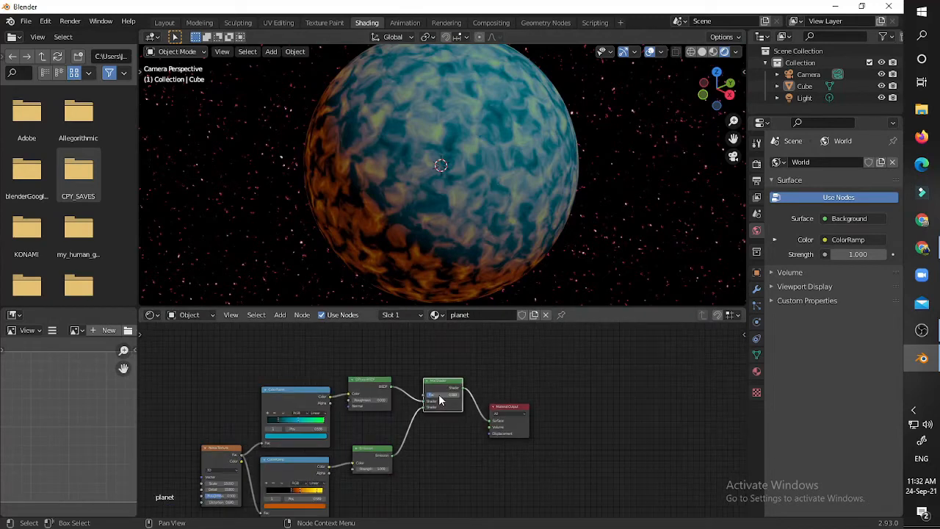
{"action": "scroll", "coordinate": [454, 262], "scroll_direction": "down", "scroll_amount": 4}
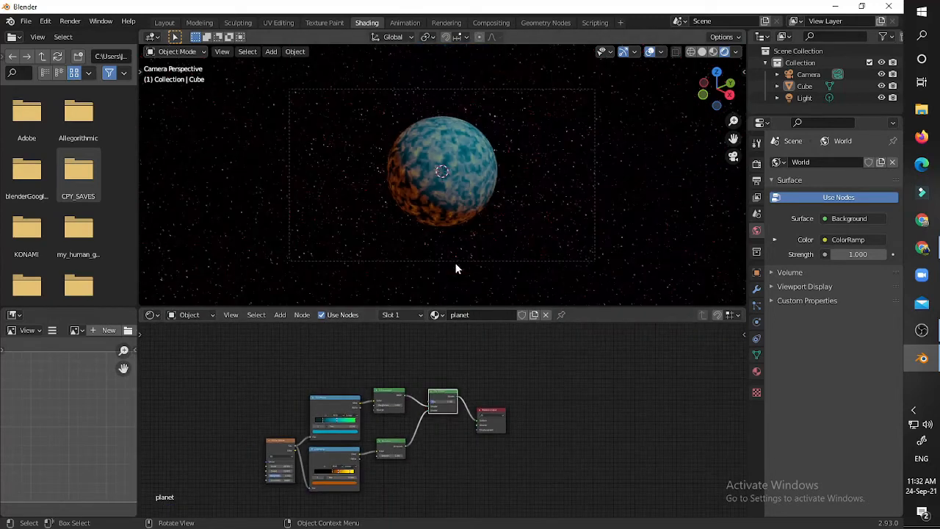
{"action": "scroll", "coordinate": [456, 267], "scroll_direction": "up", "scroll_amount": 3}
{"action": "middle_click_drag", "start_coordinate": [435, 362], "coordinate": [479, 383]}
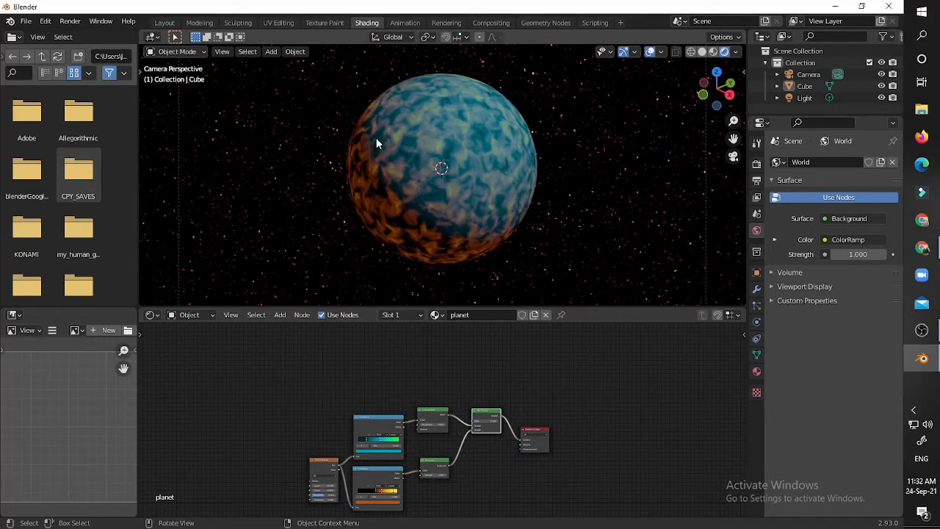
Add a Geometry node above the existing nodes and preview its Normal output on the planet
{"action": "scroll", "coordinate": [470, 463], "scroll_direction": "up", "scroll_amount": 3}
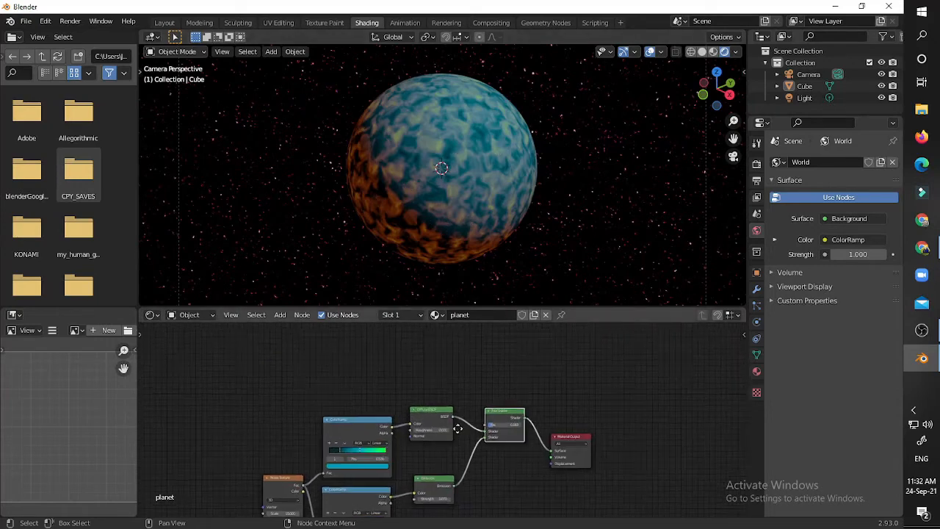
{"action": "key", "text": "shift+a"}
{"action": "left_click", "coordinate": [452, 380]}
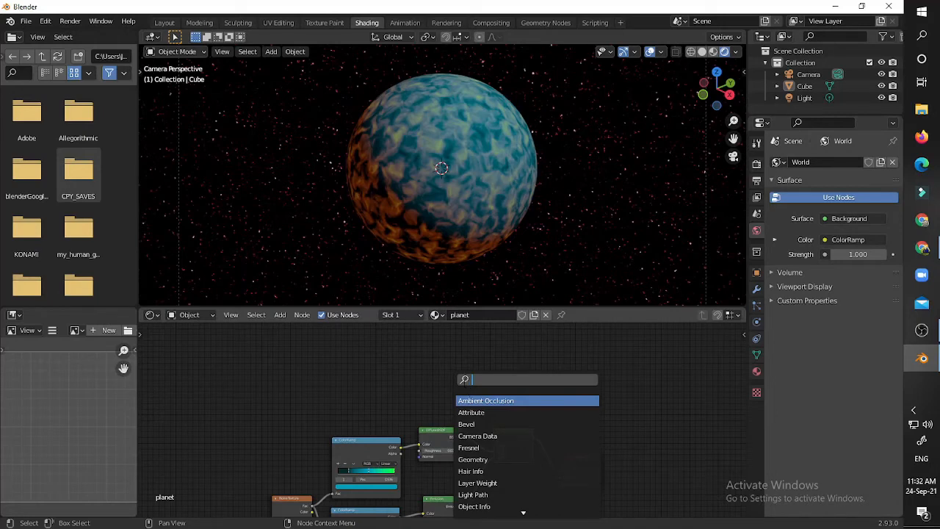
{"action": "type", "text": "ge"}
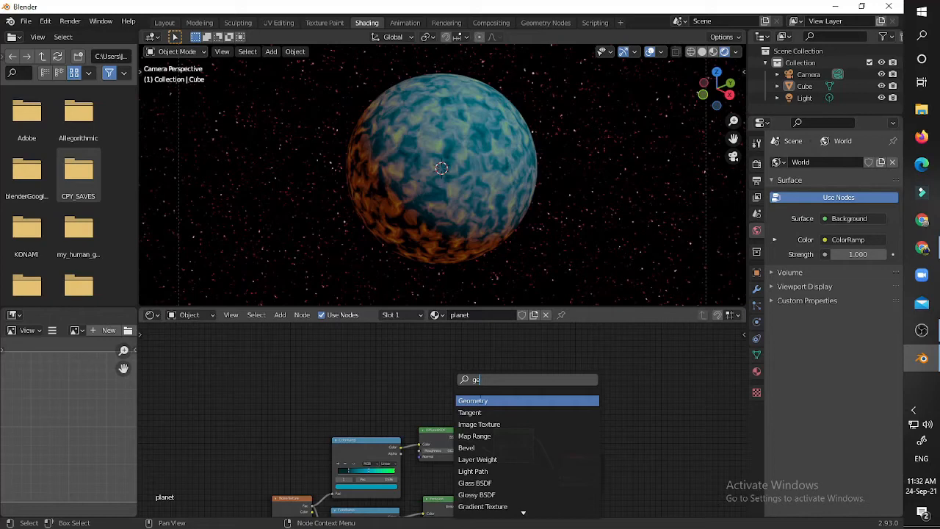
{"action": "key", "text": "Return"}
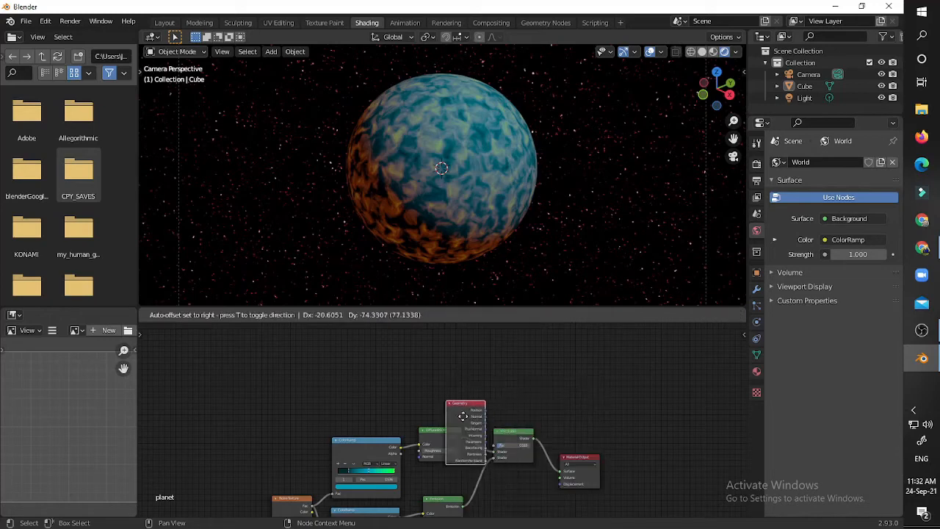
{"action": "left_click", "coordinate": [267, 370]}
{"action": "left_click", "coordinate": [267, 362], "text": "ctrl+shift"}
{"action": "left_click", "coordinate": [265, 369], "text": "ctrl+shift"}
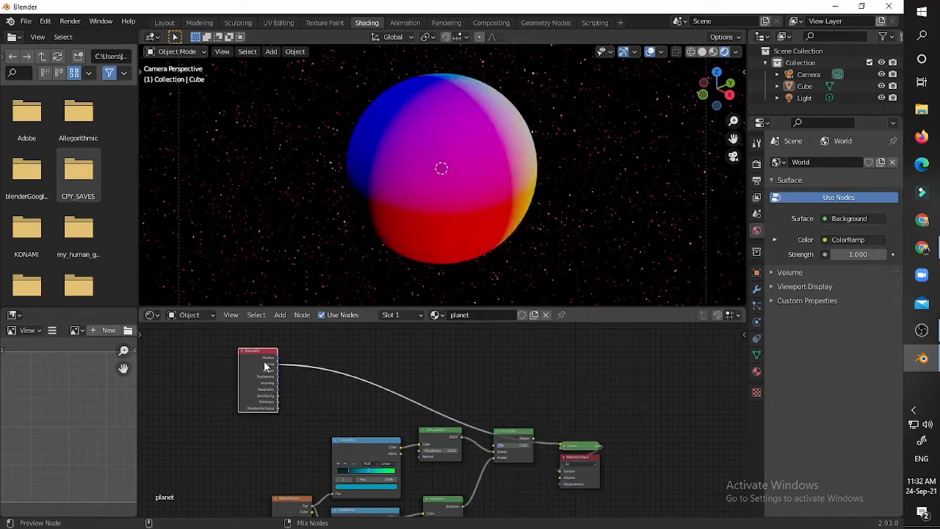
{"action": "key", "text": "shift+a"}
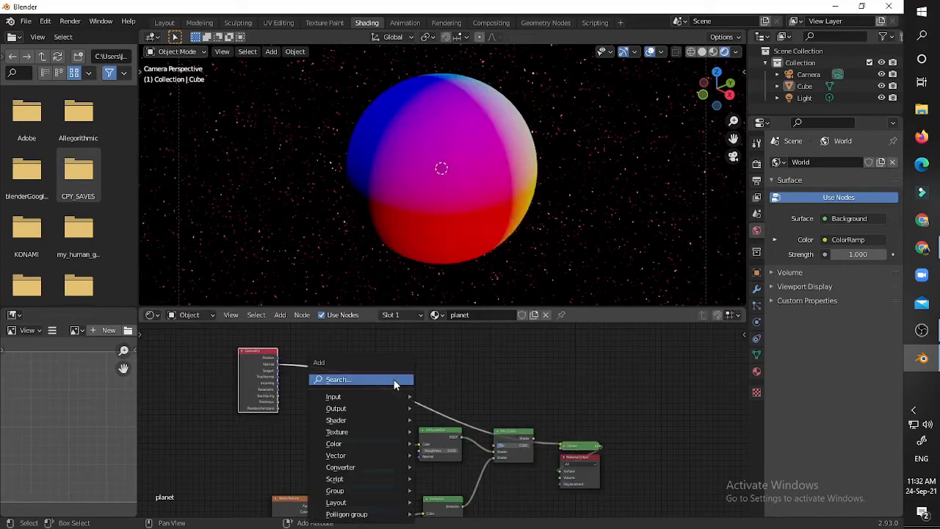
{"action": "left_click", "coordinate": [394, 379]}
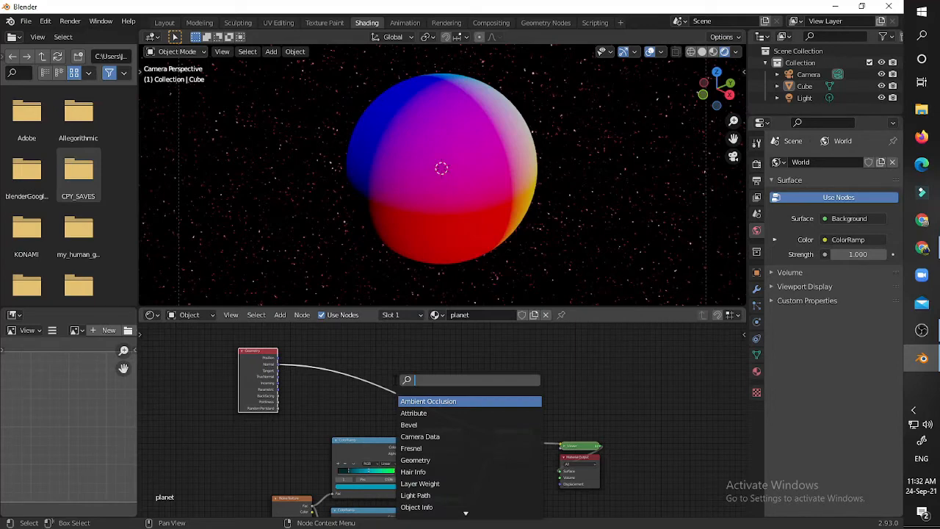
{"action": "type", "text": "map"}
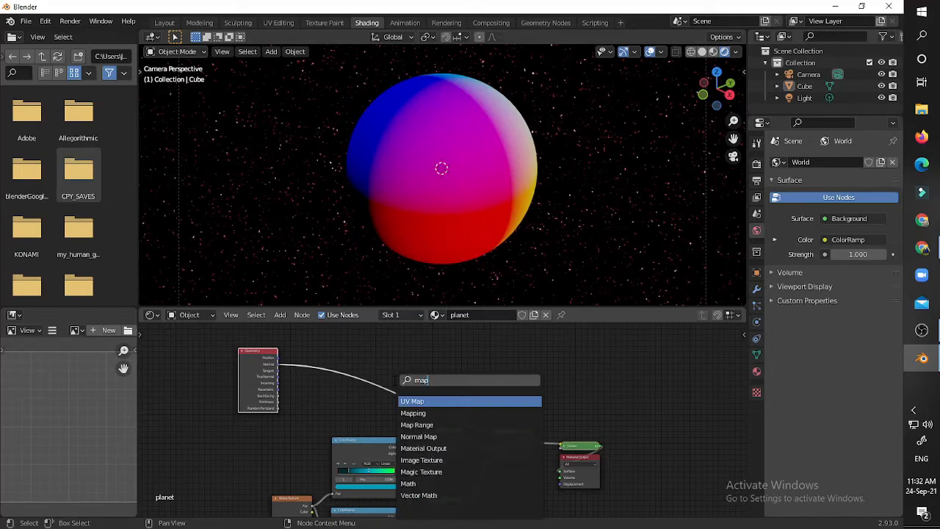
{"action": "left_click", "coordinate": [413, 413]}
{"action": "right_click", "coordinate": [410, 406]}
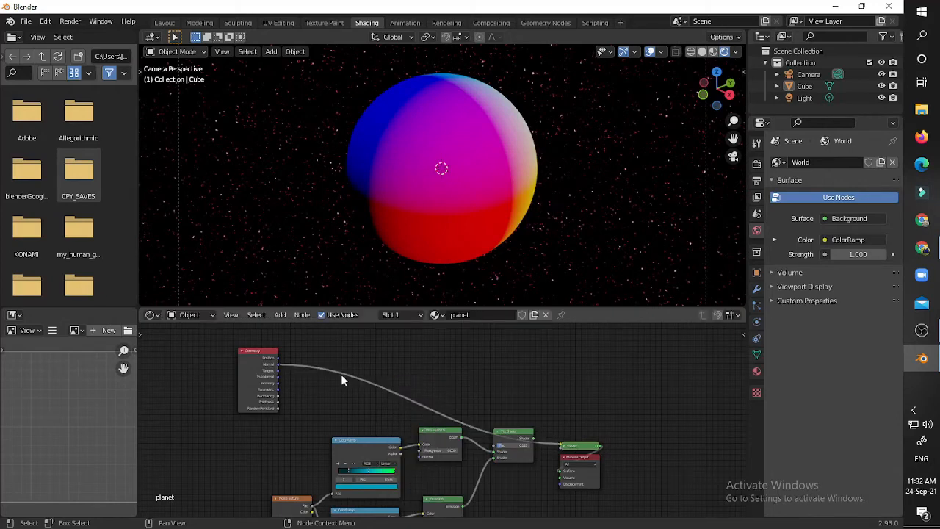
{"action": "left_click", "coordinate": [261, 366]}
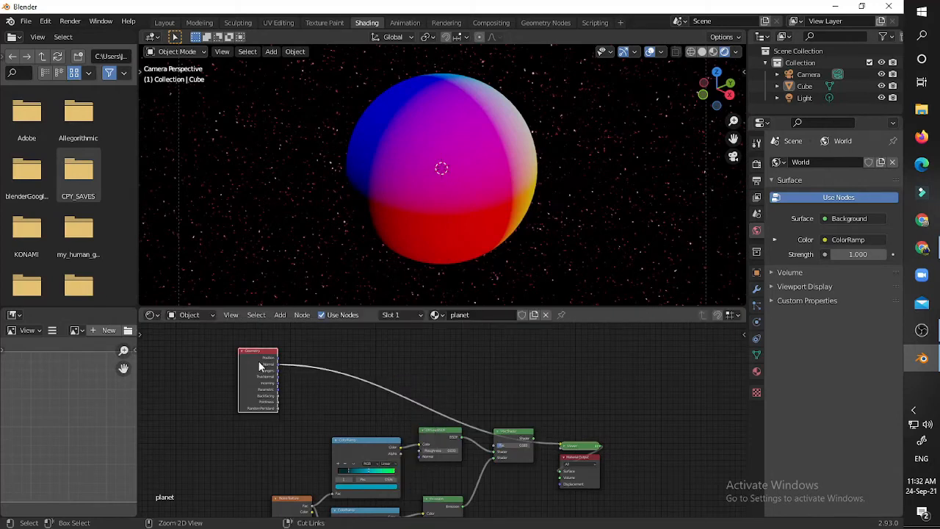
{"action": "key", "text": "ctrl+t"}
{"action": "left_click", "coordinate": [351, 441]}
{"action": "key", "text": "ctrl+t"}
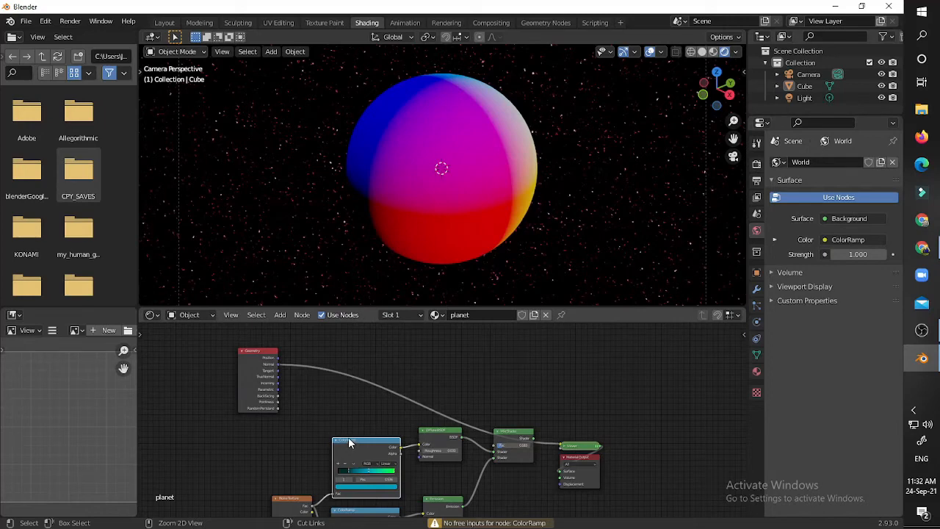
{"action": "scroll", "coordinate": [320, 389], "scroll_direction": "down", "scroll_amount": 1}
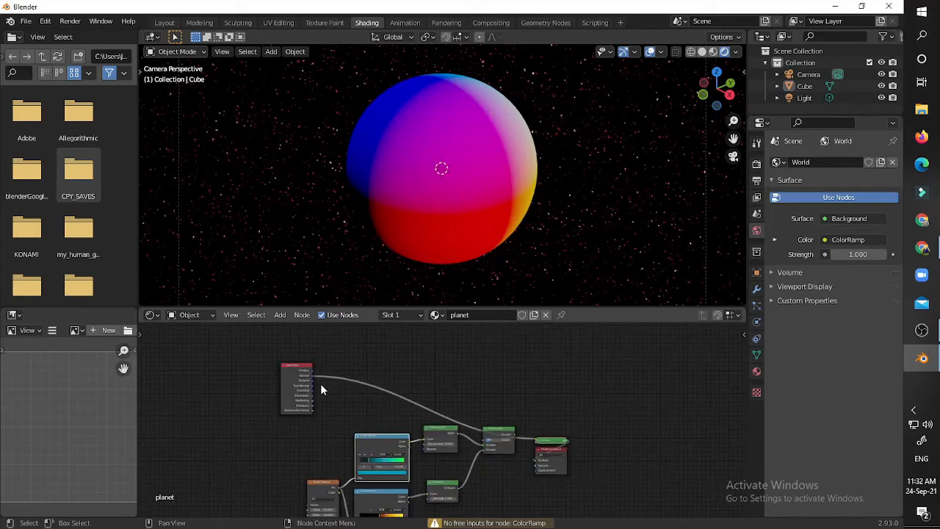
Generate a Texture Coordinate, Mapping and Image Texture setup from the Diffuse BSDF, then delete the Image Texture node
{"action": "left_click", "coordinate": [439, 439]}
{"action": "key", "text": "ctrl+t"}
{"action": "left_click_drag", "start_coordinate": [412, 426], "coordinate": [274, 436]}
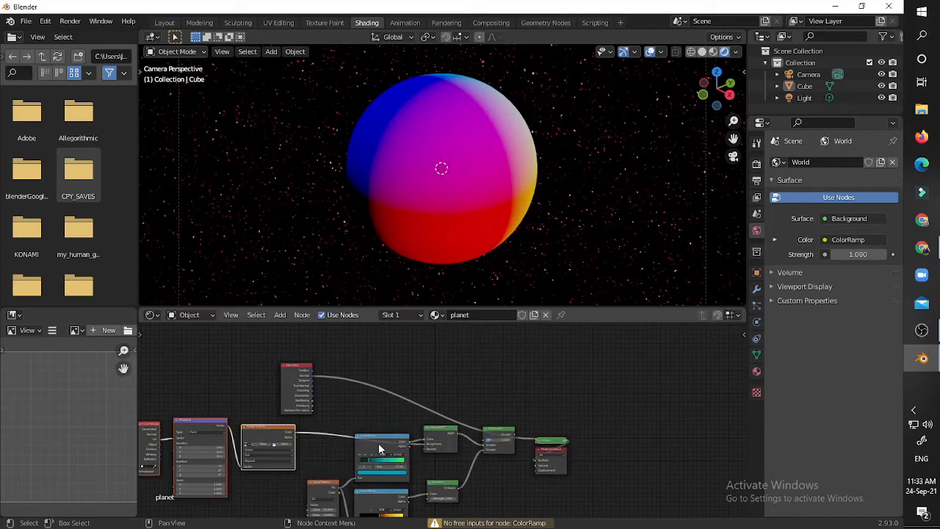
{"action": "left_click", "coordinate": [262, 427]}
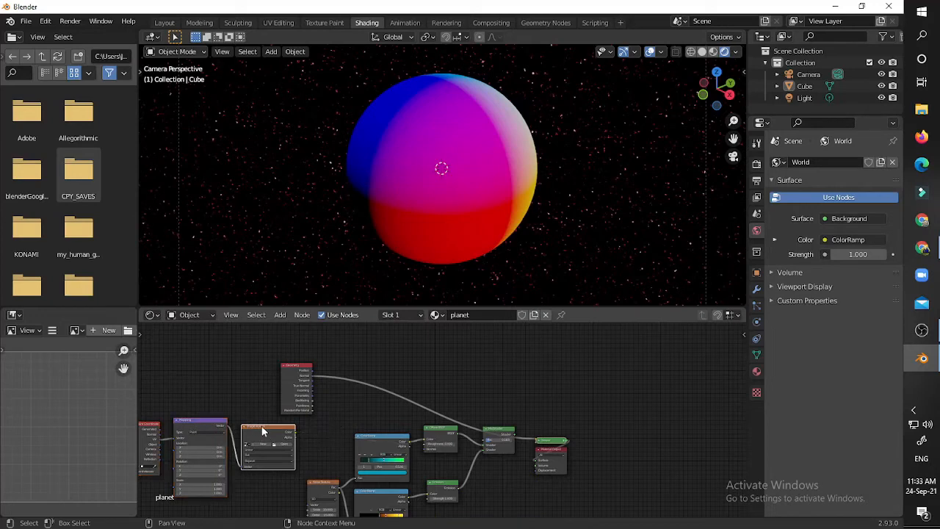
{"action": "key", "text": "Delete"}
{"action": "scroll", "coordinate": [249, 412], "scroll_direction": "up", "scroll_amount": 1}
{"action": "scroll", "coordinate": [246, 411], "scroll_direction": "up", "scroll_amount": 1}
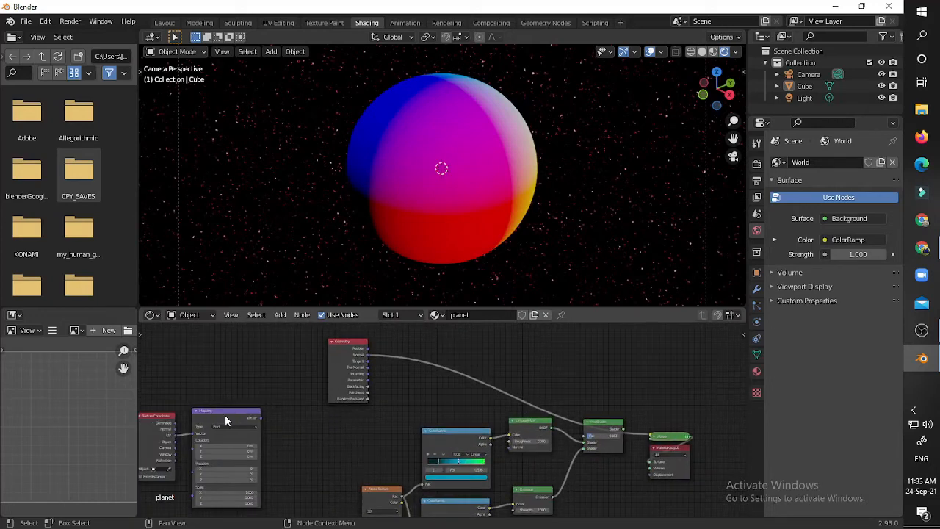
Move the Texture Coordinate and Mapping nodes together beneath the Geometry node and shift the Noise Texture slightly down
{"action": "left_click", "coordinate": [225, 414]}
{"action": "left_click", "coordinate": [149, 422], "text": "shift"}
{"action": "key", "text": "g"}
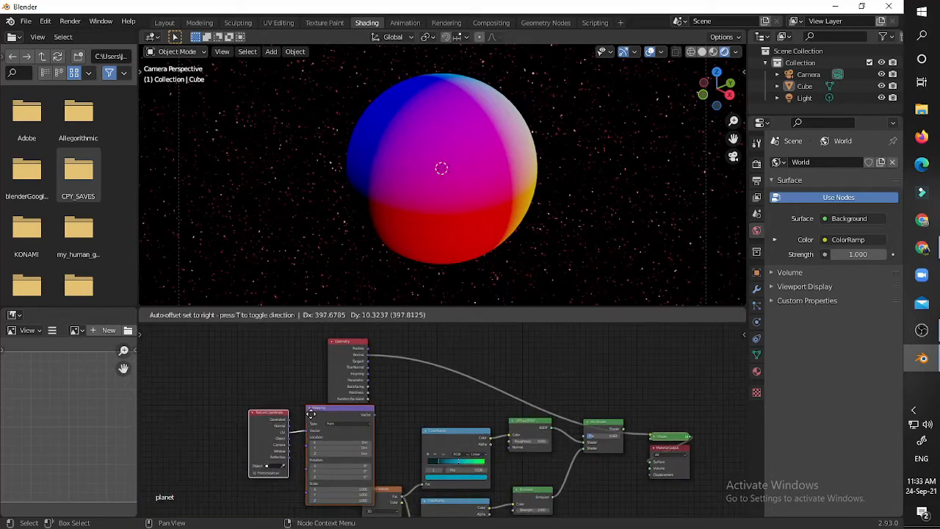
{"action": "left_click", "coordinate": [304, 414]}
{"action": "left_click_drag", "start_coordinate": [386, 491], "coordinate": [388, 511]}
Move both ColorRamps, the Diffuse BSDF, Emission and Mix Shader down together to free space above them
{"action": "scroll", "coordinate": [441, 446], "scroll_direction": "down", "scroll_amount": 1}
{"action": "middle_click_drag", "start_coordinate": [441, 454], "coordinate": [405, 369]}
{"action": "left_click", "coordinate": [420, 401]}
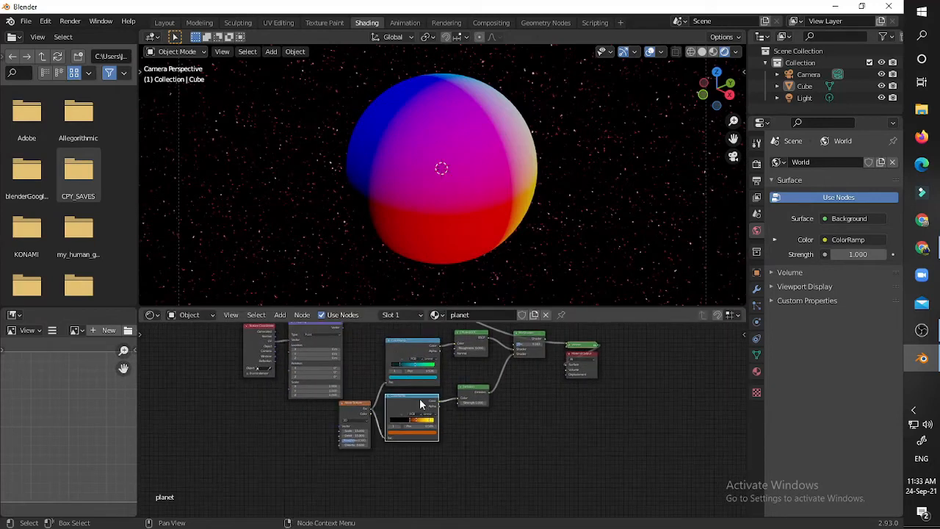
{"action": "left_click_drag", "start_coordinate": [402, 348], "coordinate": [398, 352]}
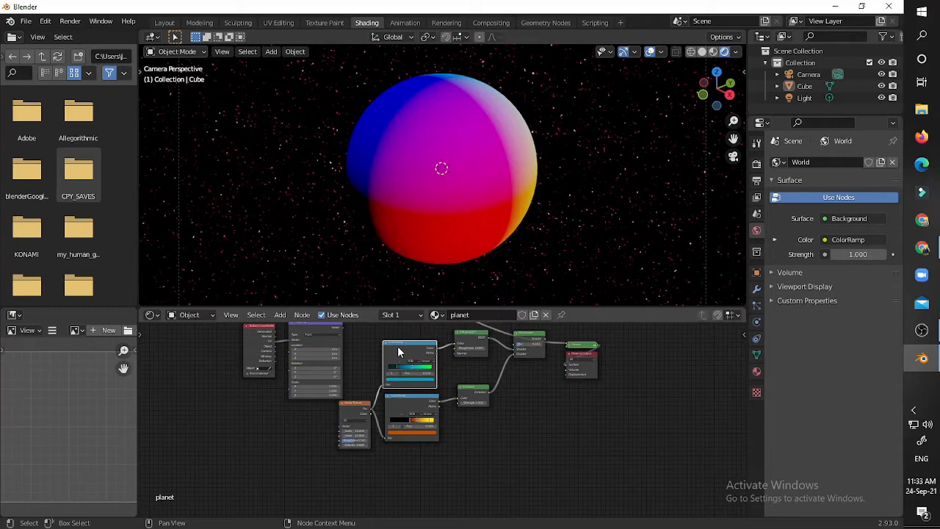
{"action": "left_click", "coordinate": [428, 409], "text": "shift"}
{"action": "left_click", "coordinate": [461, 399], "text": "shift"}
{"action": "left_click", "coordinate": [461, 352], "text": "shift"}
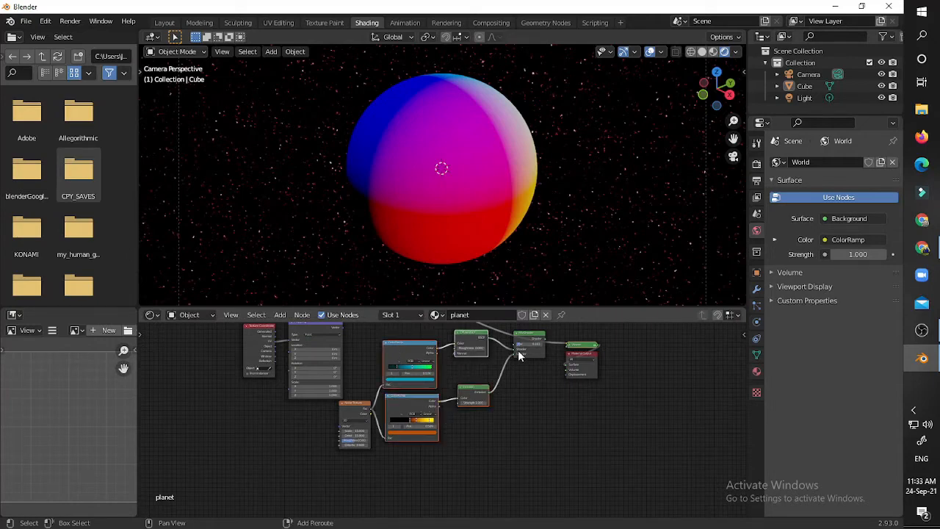
{"action": "left_click", "coordinate": [519, 347], "text": "shift"}
{"action": "left_click_drag", "start_coordinate": [520, 335], "coordinate": [525, 377]}
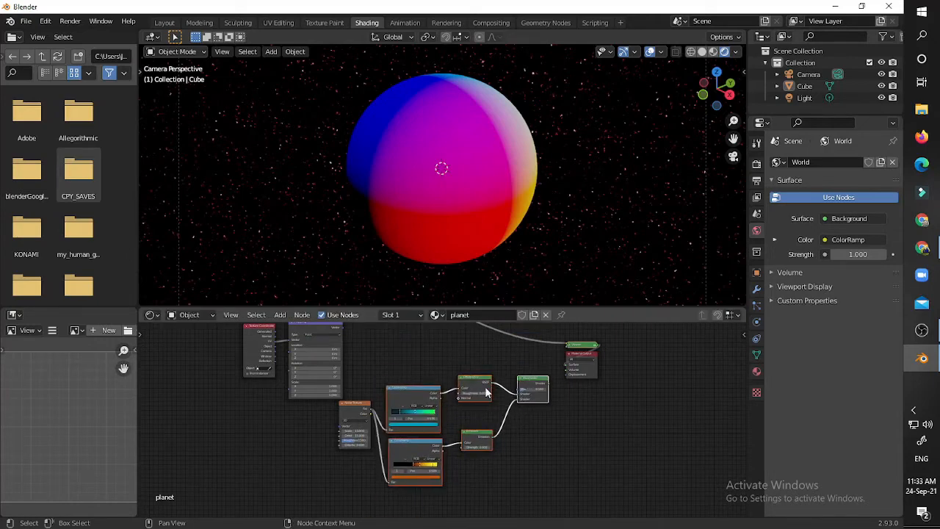
Add a Vector Math node on the link between the Geometry node's Normal output and the Viewer
{"action": "middle_click_drag", "start_coordinate": [451, 385], "coordinate": [407, 472], "text": "shift"}
{"action": "scroll", "coordinate": [320, 429], "scroll_direction": "up", "scroll_amount": 3}
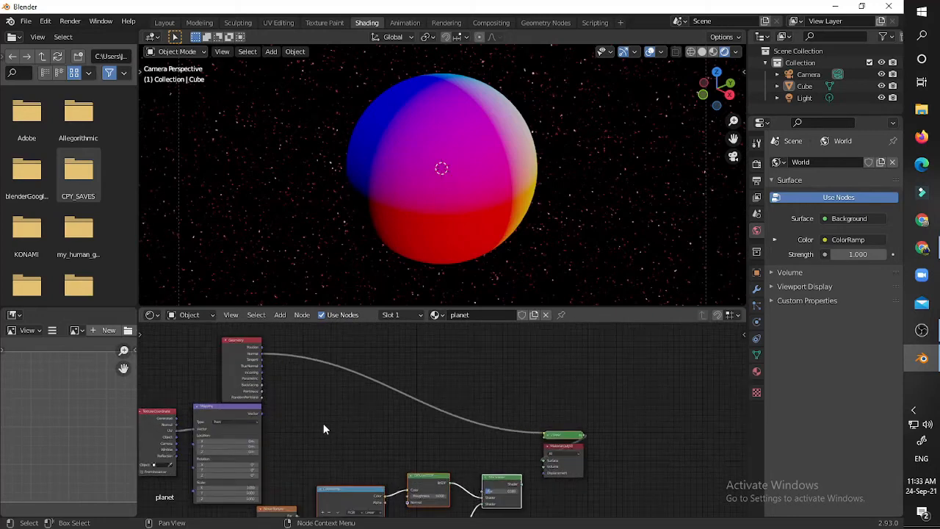
{"action": "scroll", "coordinate": [316, 380], "scroll_direction": "up", "scroll_amount": 2}
{"action": "key", "text": "shift+a"}
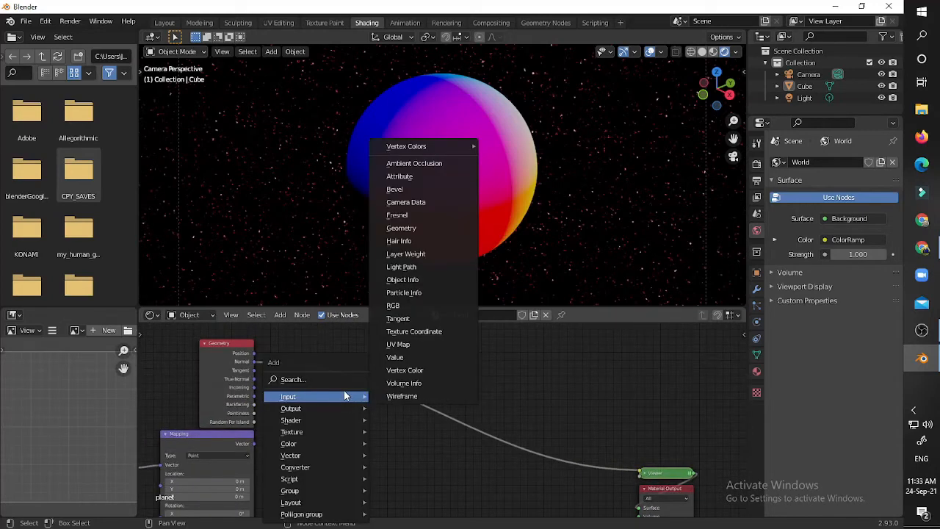
{"action": "left_click", "coordinate": [339, 381]}
{"action": "type", "text": "vec"}
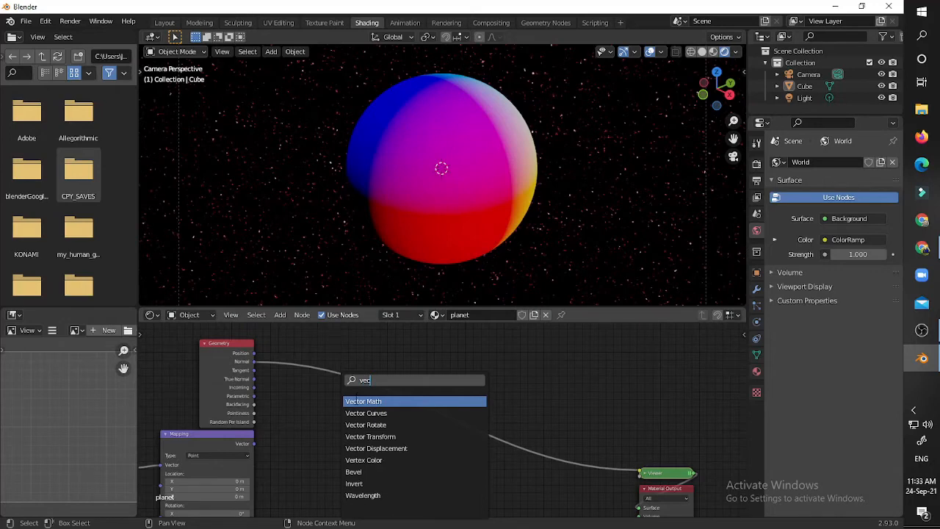
{"action": "key", "text": "Return"}
{"action": "left_click", "coordinate": [323, 364]}
{"action": "middle_click_drag", "start_coordinate": [278, 382], "coordinate": [384, 358]}
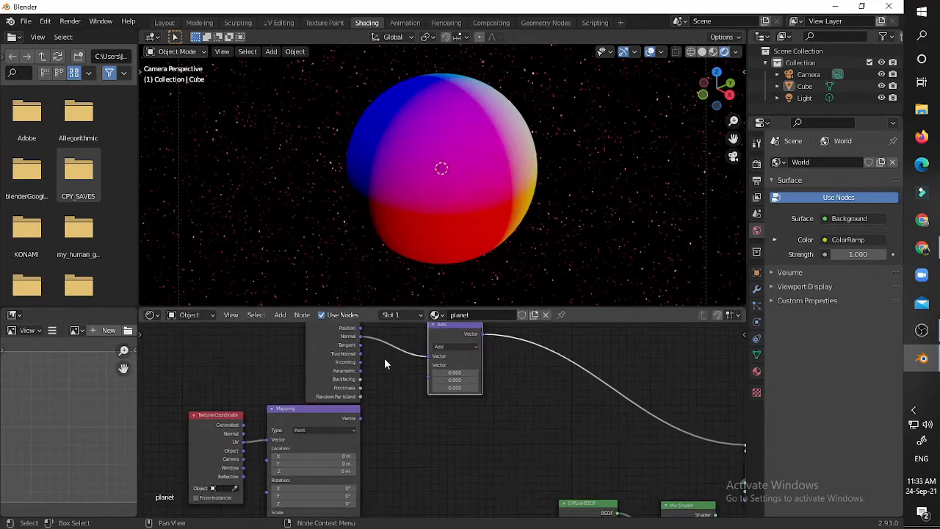
Feed the Mapping node from Object coordinates, set its type to Normal and connect it to the Vector Math node's second input
{"action": "left_click_drag", "start_coordinate": [243, 450], "coordinate": [268, 440]}
{"action": "left_click", "coordinate": [302, 431]}
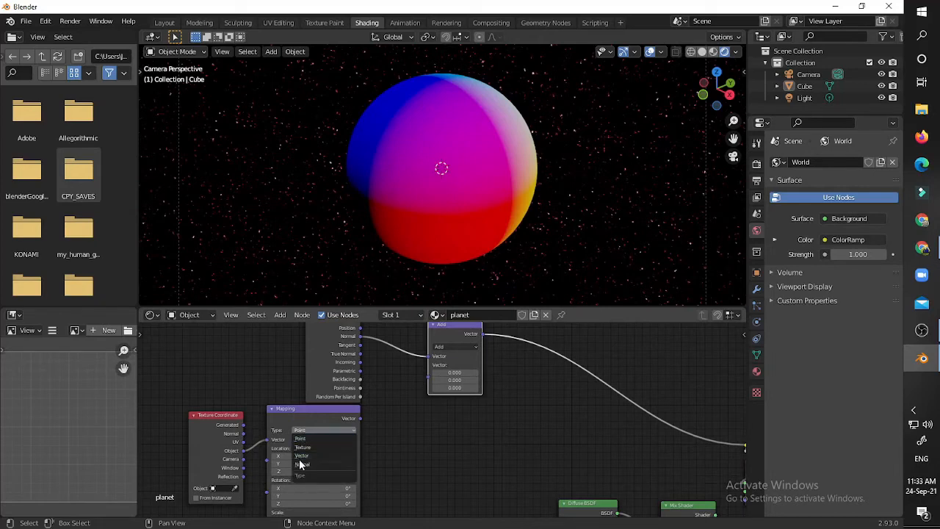
{"action": "left_click", "coordinate": [302, 464]}
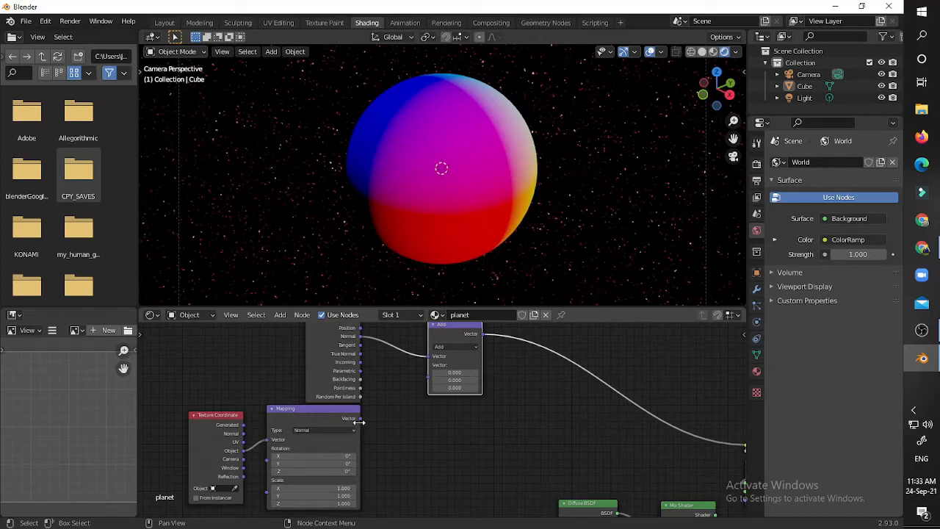
{"action": "left_click_drag", "start_coordinate": [359, 419], "coordinate": [426, 376]}
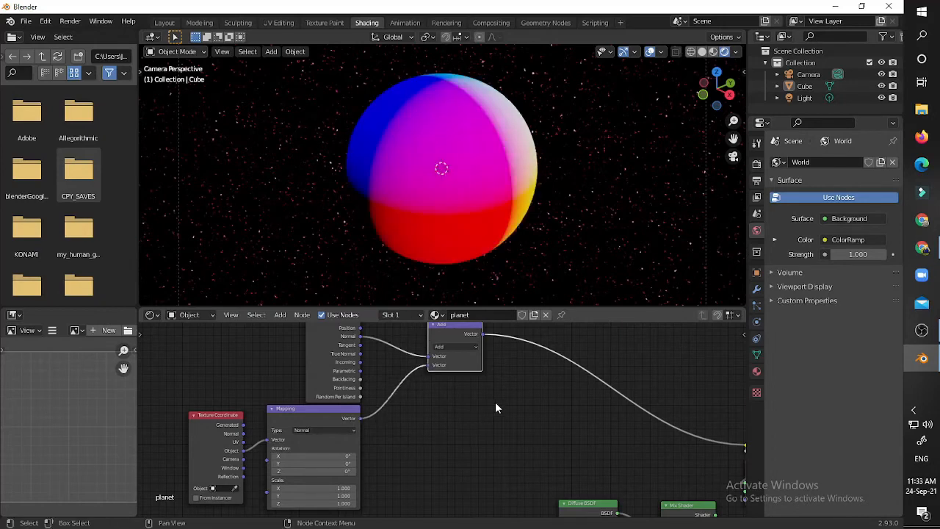
{"action": "scroll", "coordinate": [496, 409], "scroll_direction": "down", "scroll_amount": 2}
{"action": "key", "text": "shift+a"}
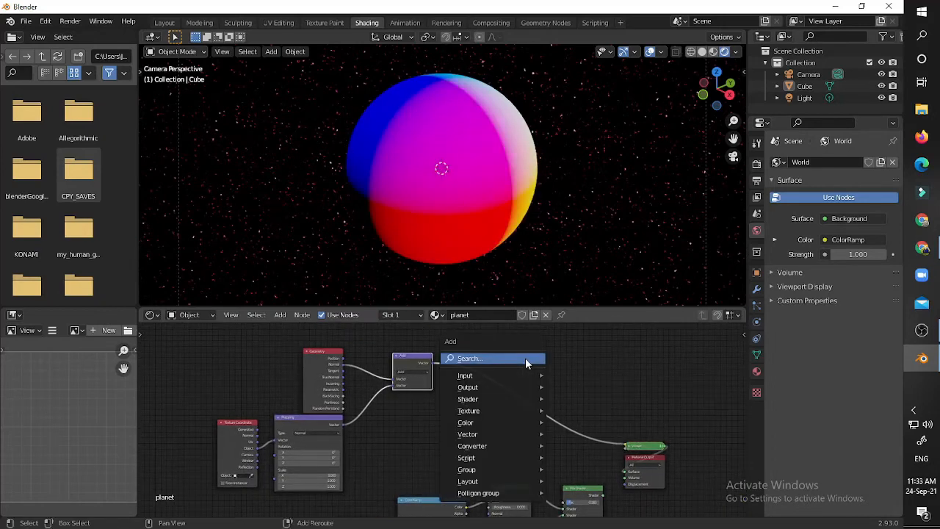
{"action": "type", "text": "c"}
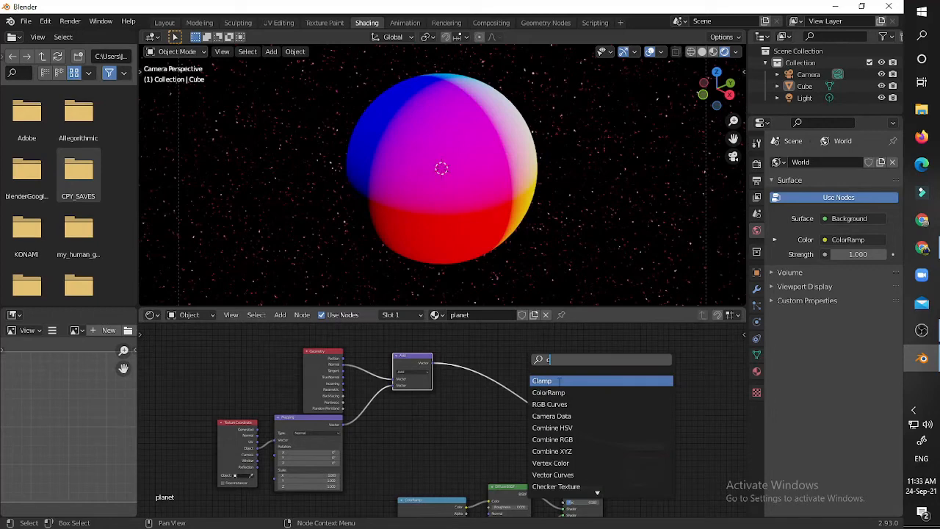
Set the Vector Math operation to Dot Product and preview its Value output on the planet
{"action": "left_click", "coordinate": [408, 370]}
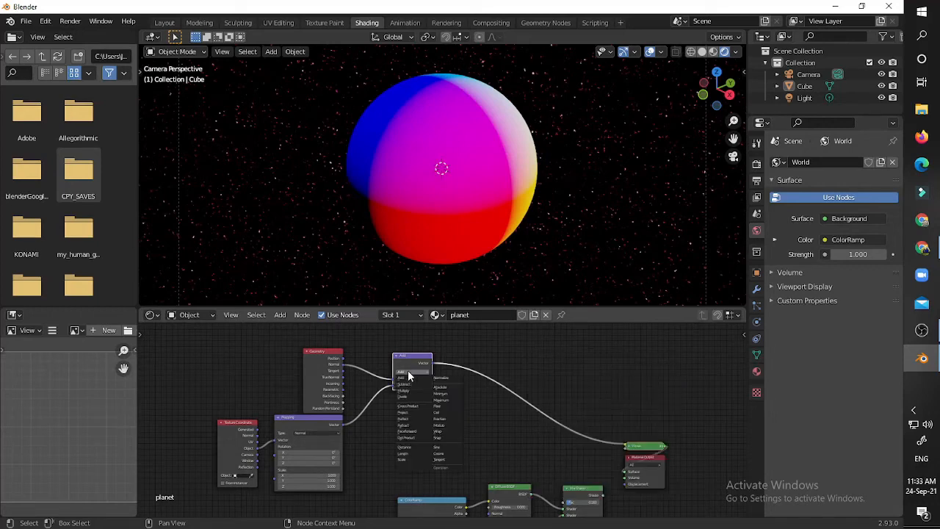
{"action": "left_click", "coordinate": [414, 438]}
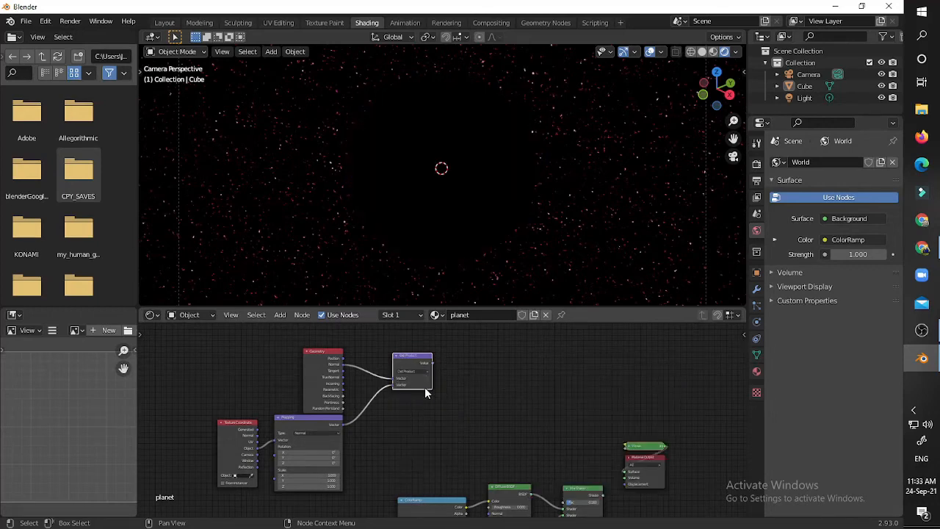
{"action": "scroll", "coordinate": [422, 371], "scroll_direction": "down", "scroll_amount": 1}
{"action": "scroll", "coordinate": [376, 385], "scroll_direction": "up", "scroll_amount": 4}
{"action": "middle_click_drag", "start_coordinate": [443, 373], "coordinate": [367, 364]}
{"action": "scroll", "coordinate": [330, 385], "scroll_direction": "down", "scroll_amount": 1}
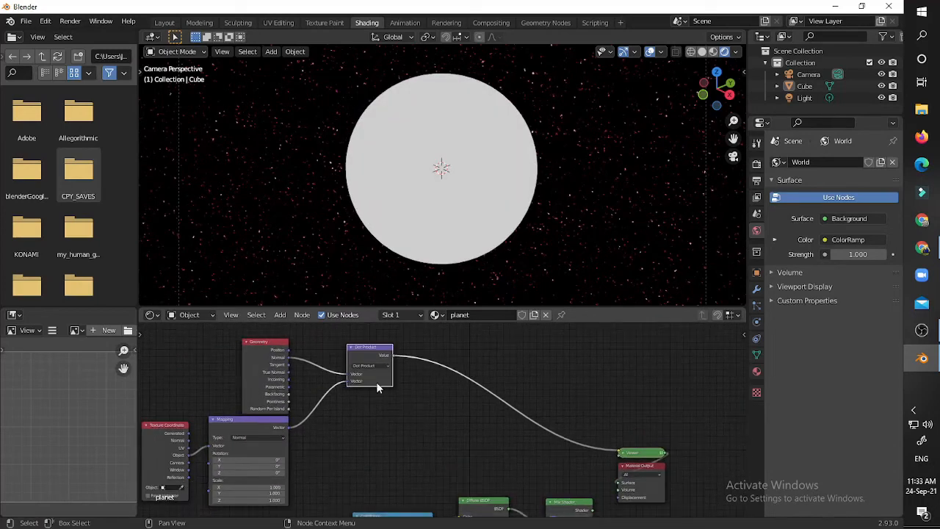
Insert a ColorRamp node on the link between the Dot Product node and the Viewer
{"action": "scroll", "coordinate": [459, 374], "scroll_direction": "up", "scroll_amount": 3}
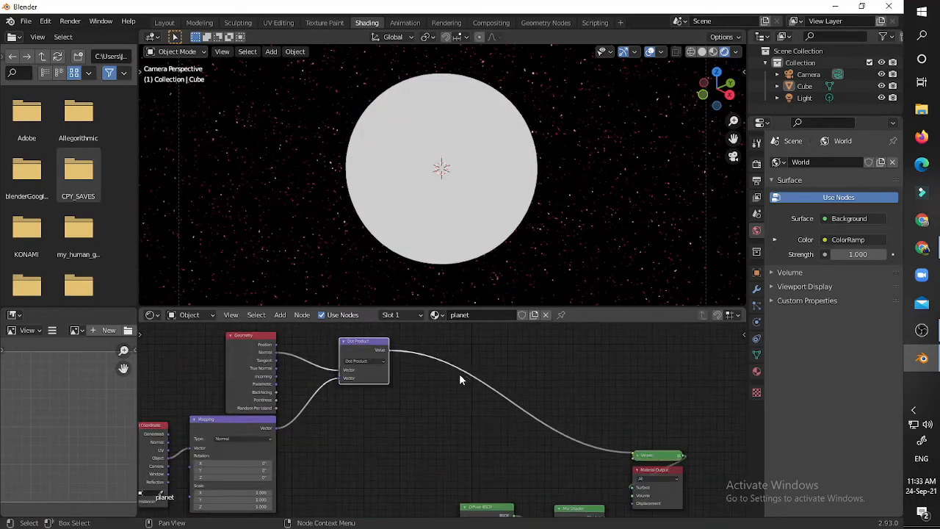
{"action": "middle_click_drag", "start_coordinate": [456, 370], "coordinate": [450, 425]}
{"action": "key", "text": "shift+a"}
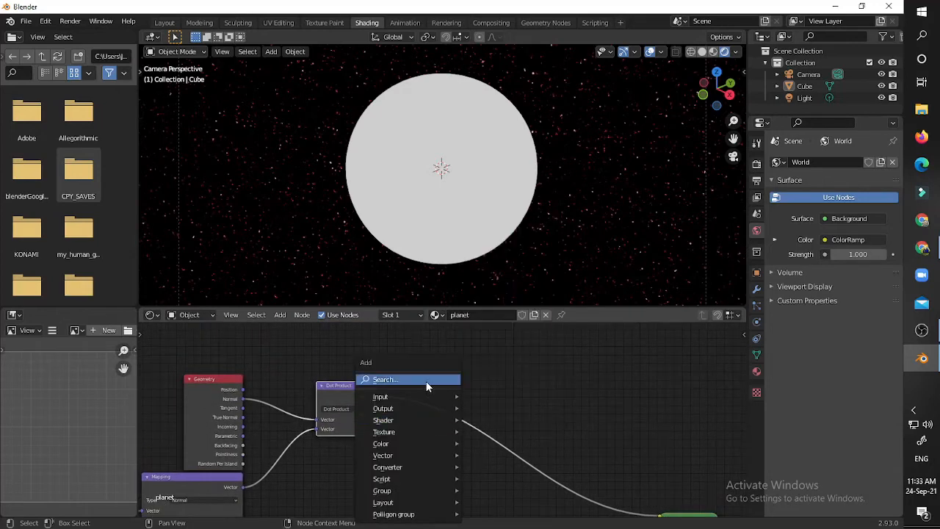
{"action": "left_click", "coordinate": [427, 382]}
{"action": "type", "text": "c"}
{"action": "left_click", "coordinate": [445, 411]}
{"action": "left_click", "coordinate": [426, 405]}
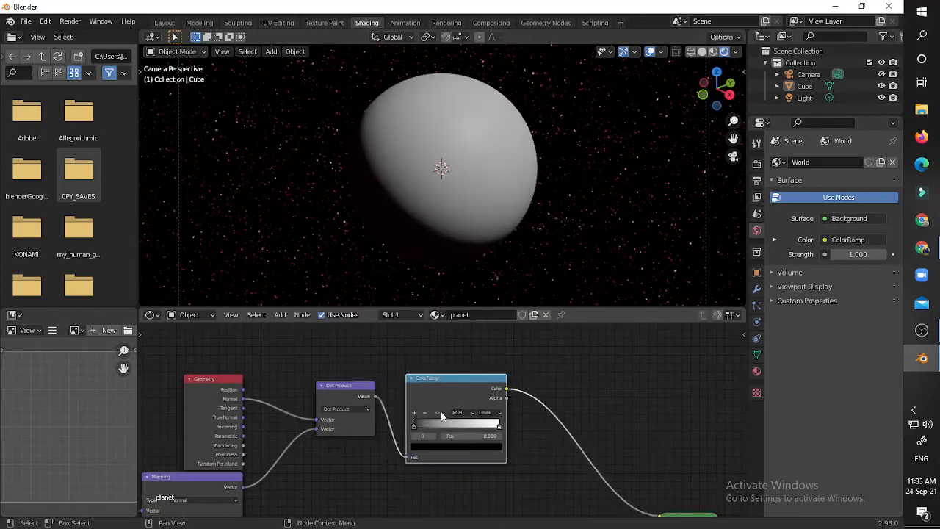
Select the mask ColorRamp's white stop and set the Texture Coordinate node's Object to Light
{"action": "mouse_move", "coordinate": [503, 425]}
{"action": "left_mouse_down"}
{"action": "mouse_move", "coordinate": [477, 425]}
{"action": "mouse_move", "coordinate": [521, 421]}
{"action": "left_mouse_up"}
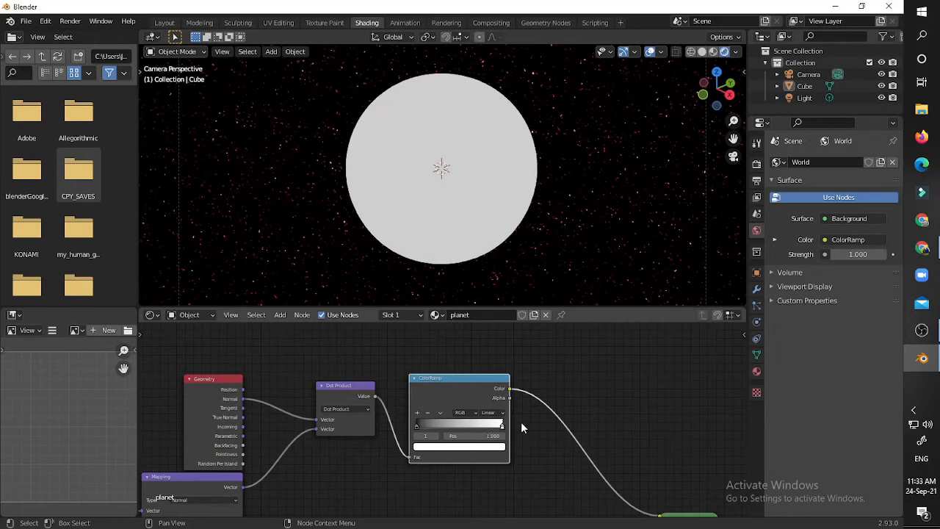
{"action": "middle_click_drag", "start_coordinate": [328, 401], "coordinate": [484, 338]}
{"action": "middle_click_drag", "start_coordinate": [236, 476], "coordinate": [291, 440]}
{"action": "left_click", "coordinate": [303, 464]}
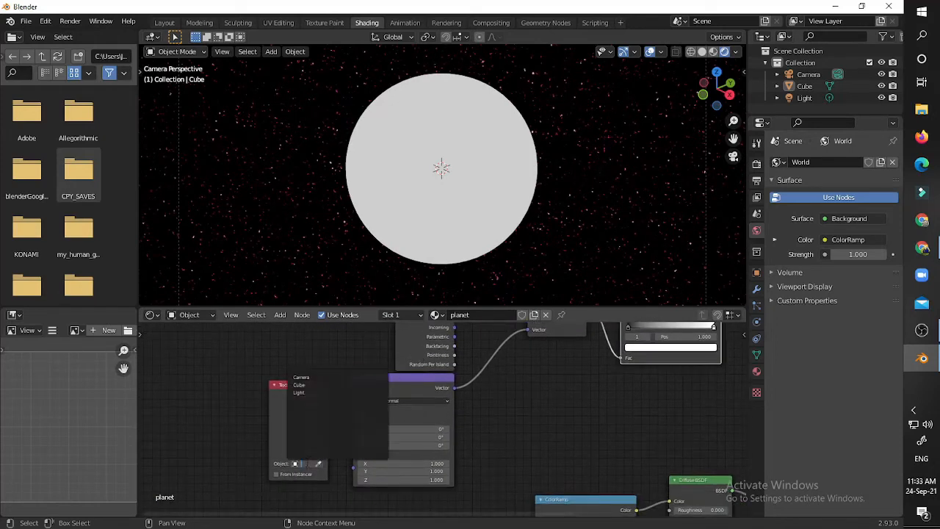
{"action": "left_click", "coordinate": [299, 393]}
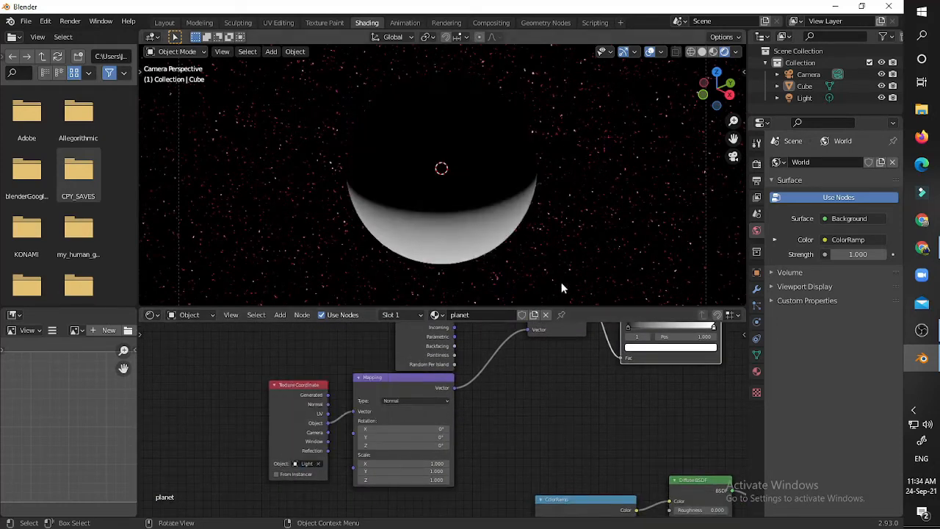
{"action": "scroll", "coordinate": [479, 244], "scroll_direction": "down", "scroll_amount": 5}
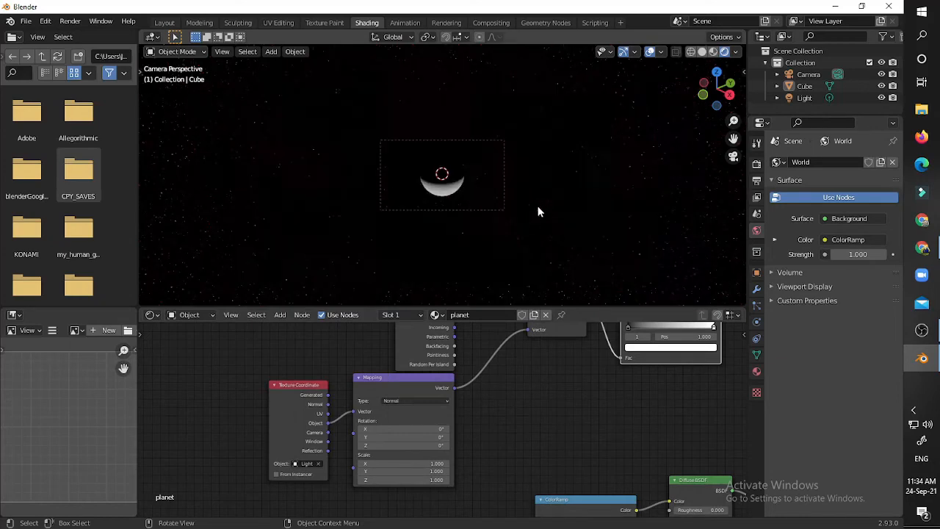
{"action": "left_click", "coordinate": [790, 101]}
{"action": "scroll", "coordinate": [393, 212], "scroll_direction": "up", "scroll_amount": 2}
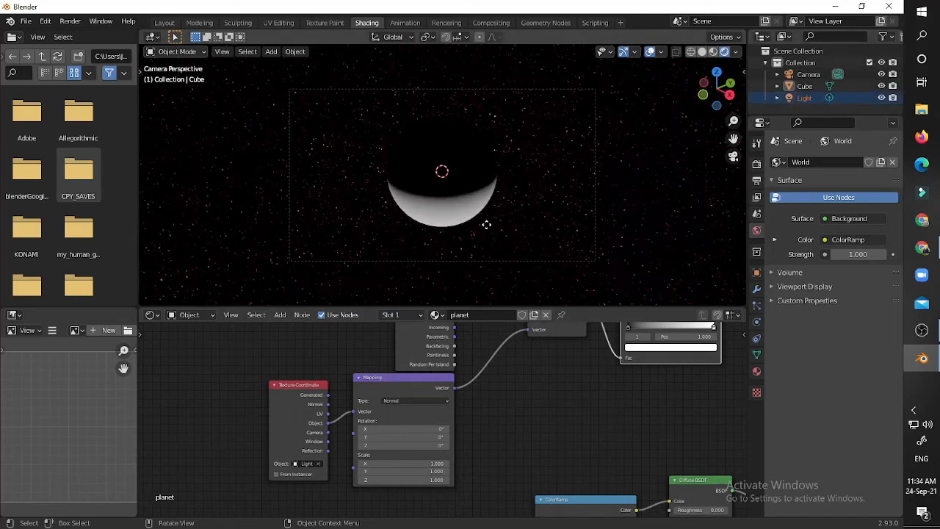
{"action": "key", "text": "g"}
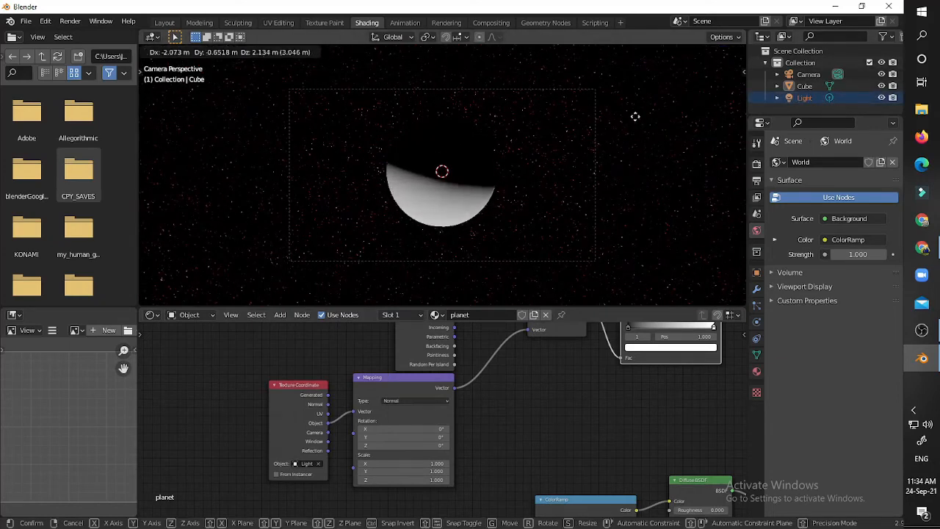
{"action": "left_click", "coordinate": [221, 239]}
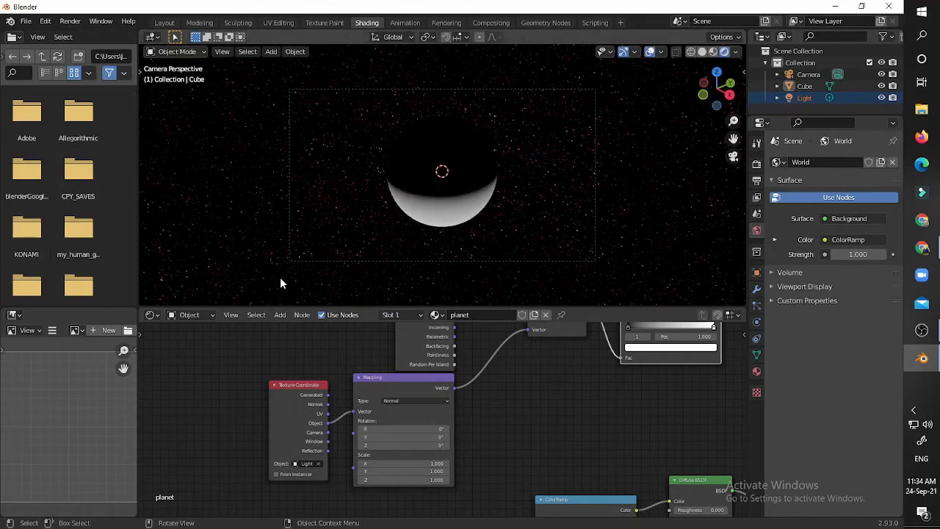
Try moving the mask ColorRamp's stops and switching its interpolation to Cardinal and back to Linear
{"action": "mouse_move", "coordinate": [521, 374]}
{"action": "middle_mouse_down"}
{"action": "mouse_move", "coordinate": [462, 444]}
{"action": "mouse_move", "coordinate": [398, 449]}
{"action": "middle_mouse_up"}
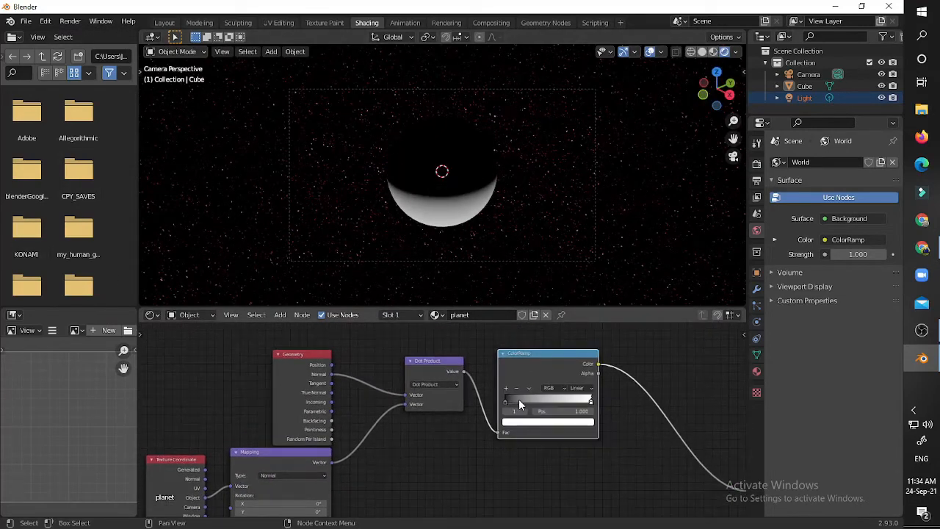
{"action": "left_click_drag", "start_coordinate": [588, 402], "coordinate": [558, 404]}
{"action": "scroll", "coordinate": [560, 401], "scroll_direction": "down", "scroll_amount": 3}
{"action": "mouse_move", "coordinate": [495, 406]}
{"action": "left_mouse_down"}
{"action": "mouse_move", "coordinate": [514, 407]}
{"action": "mouse_move", "coordinate": [490, 406]}
{"action": "left_mouse_up"}
{"action": "left_click", "coordinate": [553, 395]}
{"action": "left_click", "coordinate": [556, 410]}
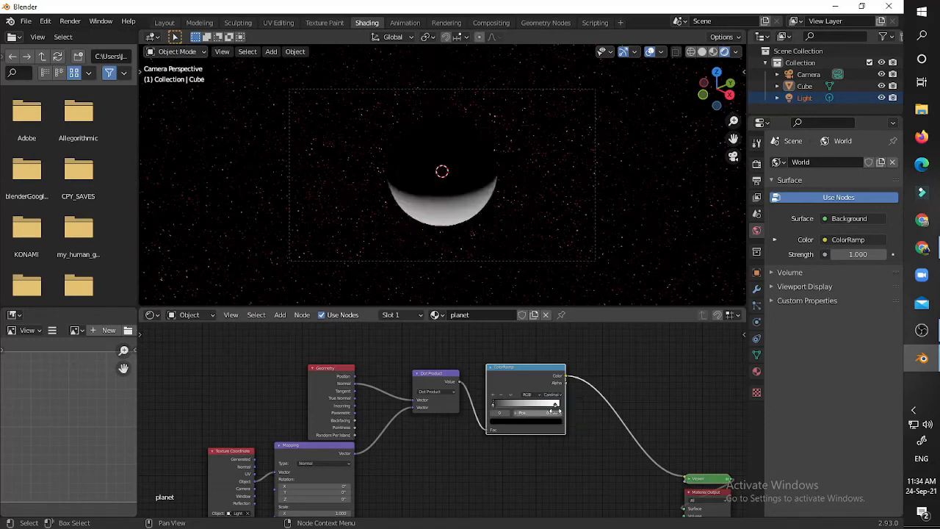
{"action": "scroll", "coordinate": [543, 401], "scroll_direction": "up", "scroll_amount": 2}
{"action": "left_click", "coordinate": [562, 385]}
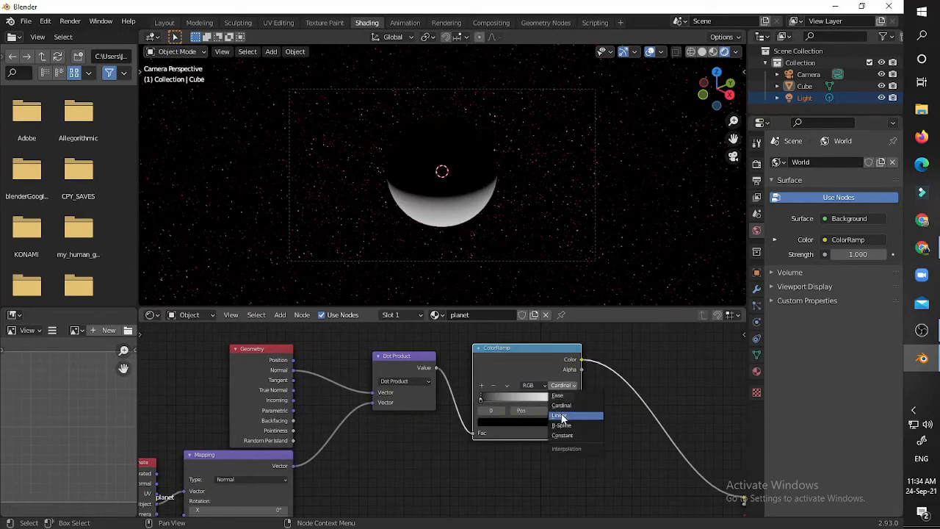
{"action": "left_click", "coordinate": [562, 415]}
Set the mask ColorRamp's interpolation to Ease, with its white stop at 1.000 and black stop at 0.000
{"action": "left_click", "coordinate": [563, 385]}
{"action": "left_click", "coordinate": [563, 396]}
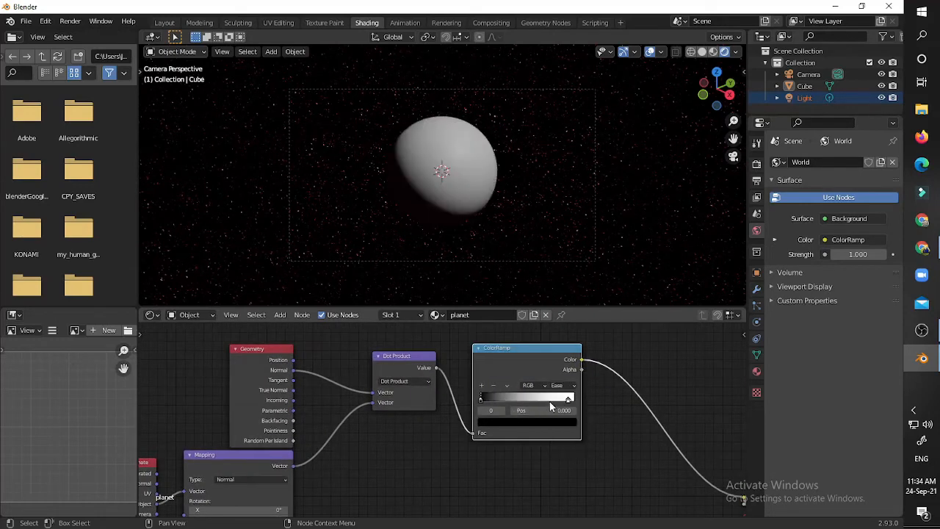
{"action": "left_click_drag", "start_coordinate": [558, 401], "coordinate": [580, 401]}
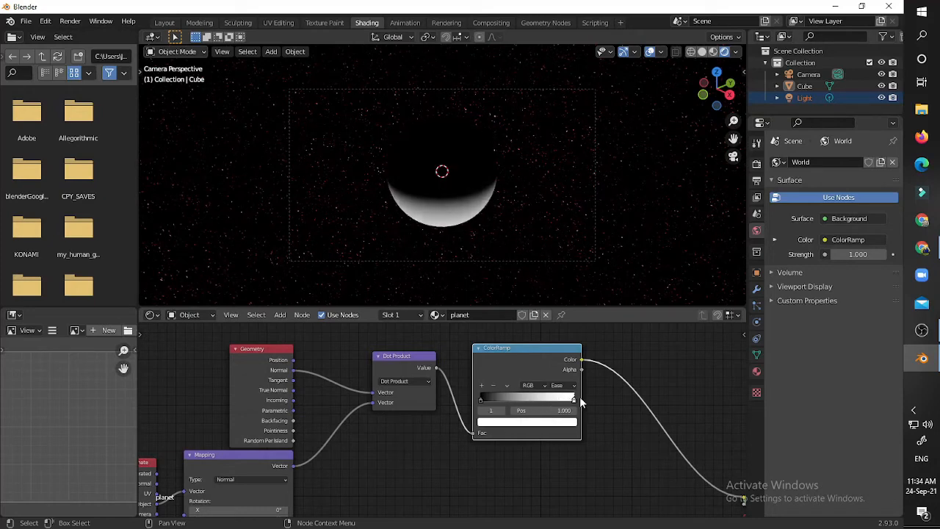
{"action": "mouse_move", "coordinate": [481, 399]}
{"action": "left_mouse_down"}
{"action": "mouse_move", "coordinate": [504, 398]}
{"action": "mouse_move", "coordinate": [467, 396]}
{"action": "left_mouse_up"}
Connect the mask ColorRamp's Color to the Mix Shader's Fac input and output the Mix Shader to the planet's surface
{"action": "middle_click_drag", "start_coordinate": [571, 447], "coordinate": [437, 355]}
{"action": "scroll", "coordinate": [539, 445], "scroll_direction": "down", "scroll_amount": 4}
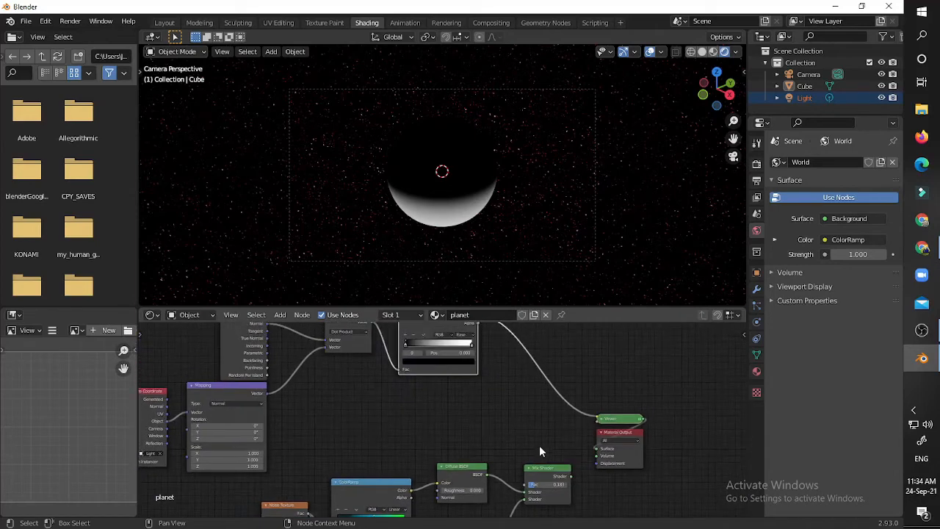
{"action": "left_click_drag", "start_coordinate": [546, 470], "coordinate": [542, 404]}
{"action": "middle_click_drag", "start_coordinate": [470, 334], "coordinate": [464, 344]}
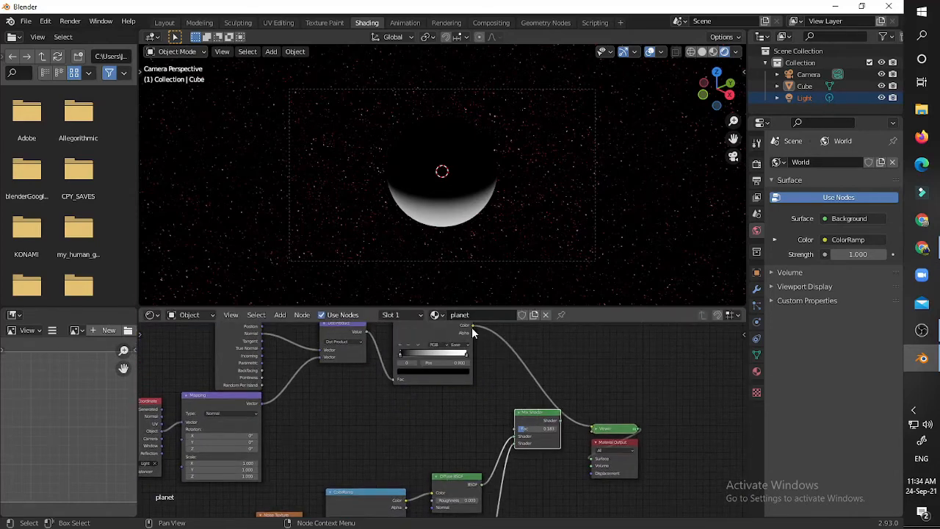
{"action": "left_click_drag", "start_coordinate": [471, 327], "coordinate": [514, 429]}
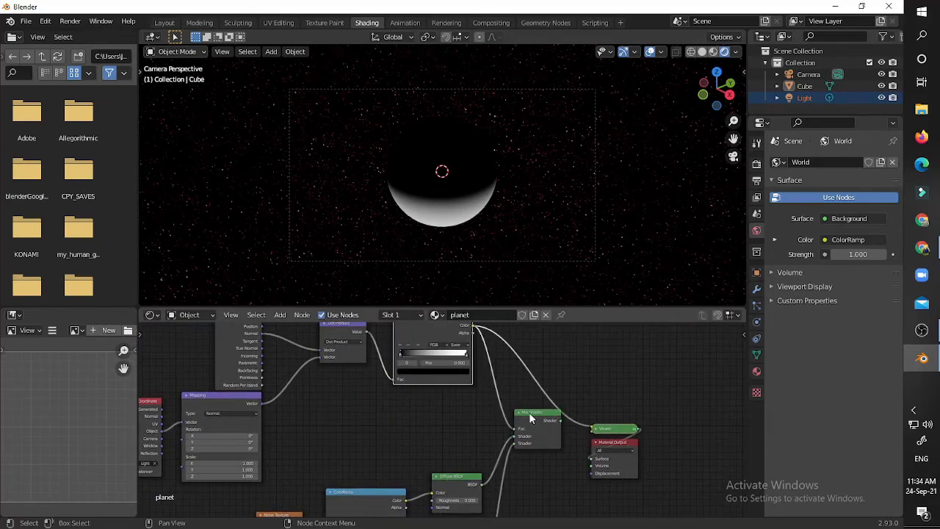
{"action": "left_click", "coordinate": [542, 416], "text": "ctrl+shift"}
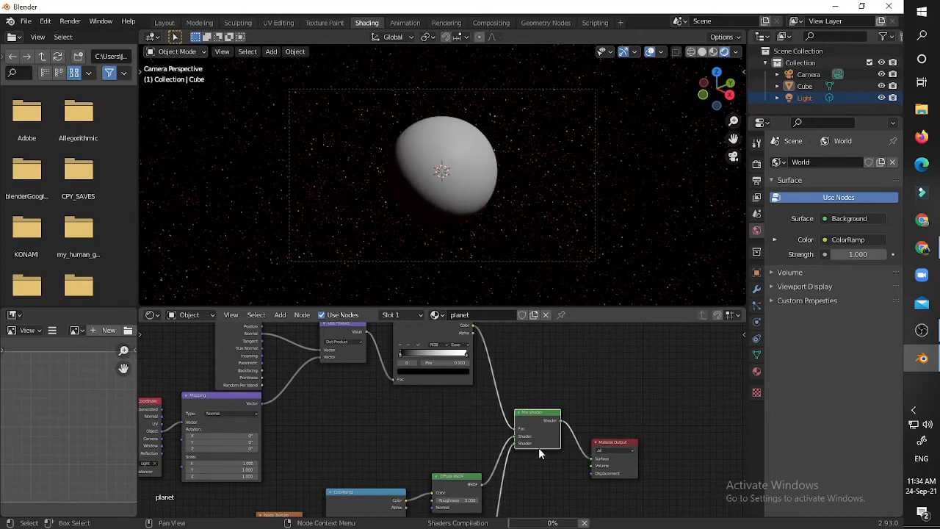
{"action": "scroll", "coordinate": [538, 236], "scroll_direction": "up", "scroll_amount": 3}
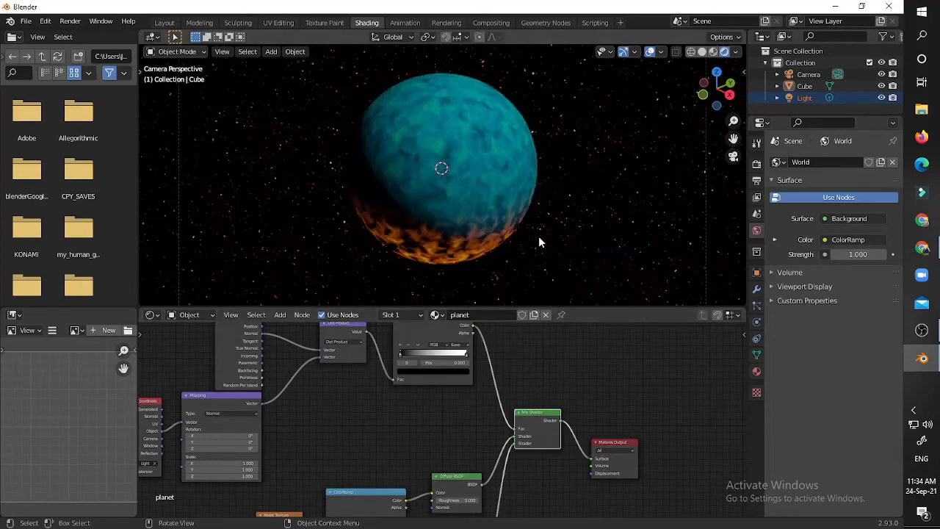
{"action": "scroll", "coordinate": [538, 236], "scroll_direction": "up", "scroll_amount": 2}
{"action": "scroll", "coordinate": [540, 241], "scroll_direction": "down", "scroll_amount": 1}
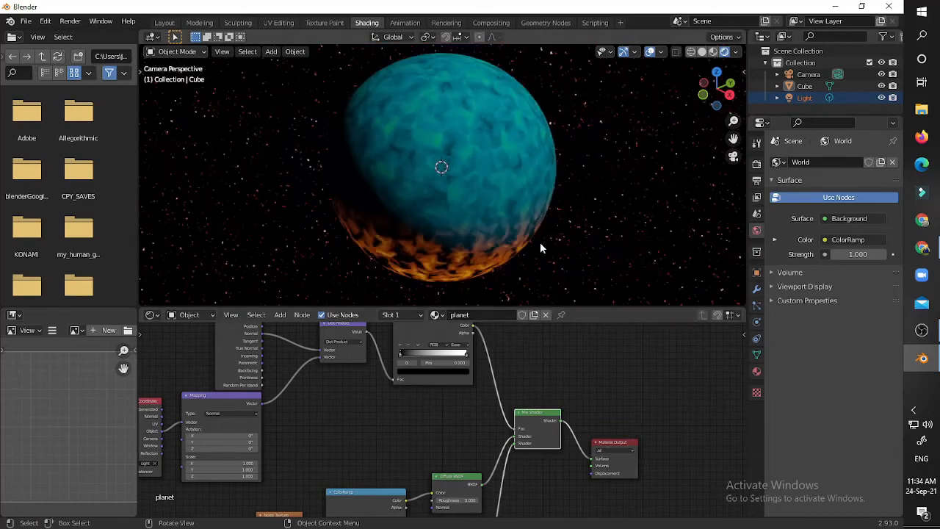
{"action": "scroll", "coordinate": [538, 244], "scroll_direction": "down", "scroll_amount": 4}
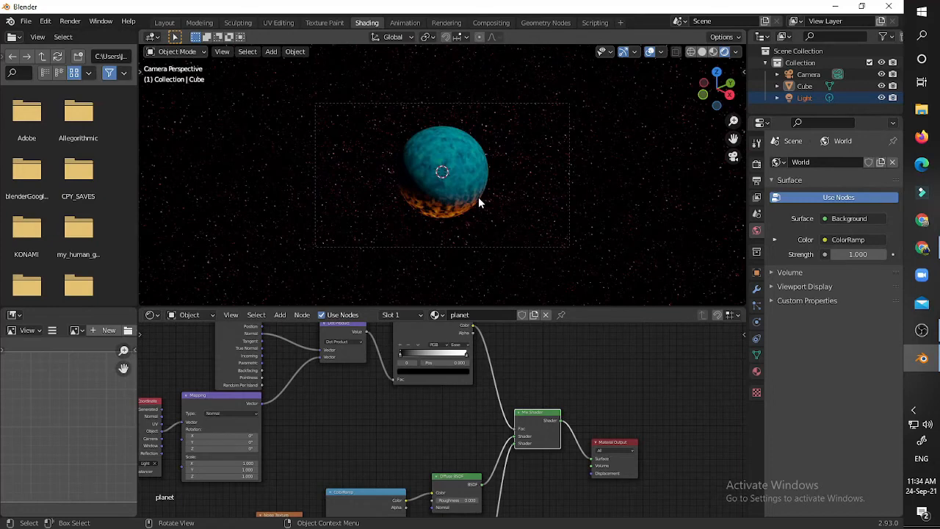
Move the light in the solid-shaded top view by about 3.7 m along X and -4.2 m along Y
{"action": "key", "text": "KP_7"}
{"action": "key", "text": "z"}
{"action": "left_click", "coordinate": [535, 202]}
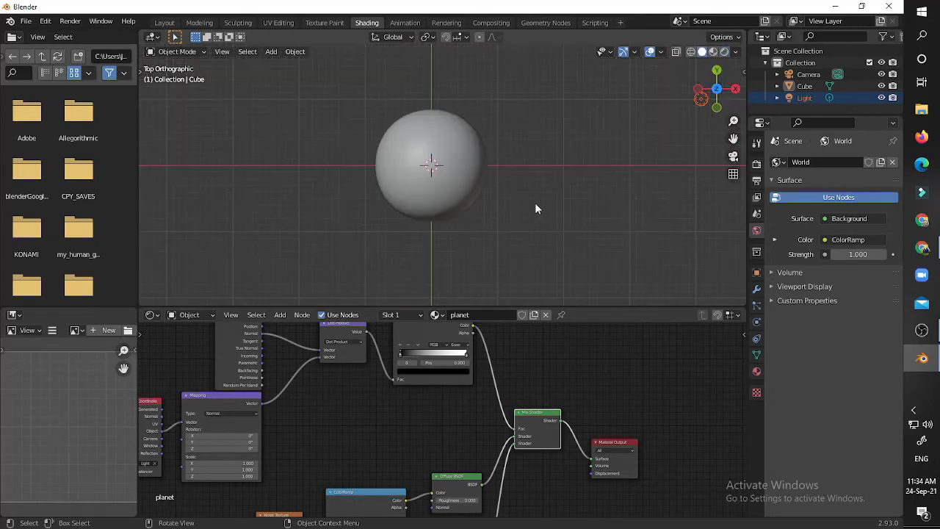
{"action": "scroll", "coordinate": [534, 202], "scroll_direction": "down", "scroll_amount": 4}
{"action": "left_click", "coordinate": [567, 139]}
{"action": "scroll", "coordinate": [540, 169], "scroll_direction": "down", "scroll_amount": 4}
{"action": "middle_click_drag", "start_coordinate": [538, 175], "coordinate": [504, 124], "text": "shift"}
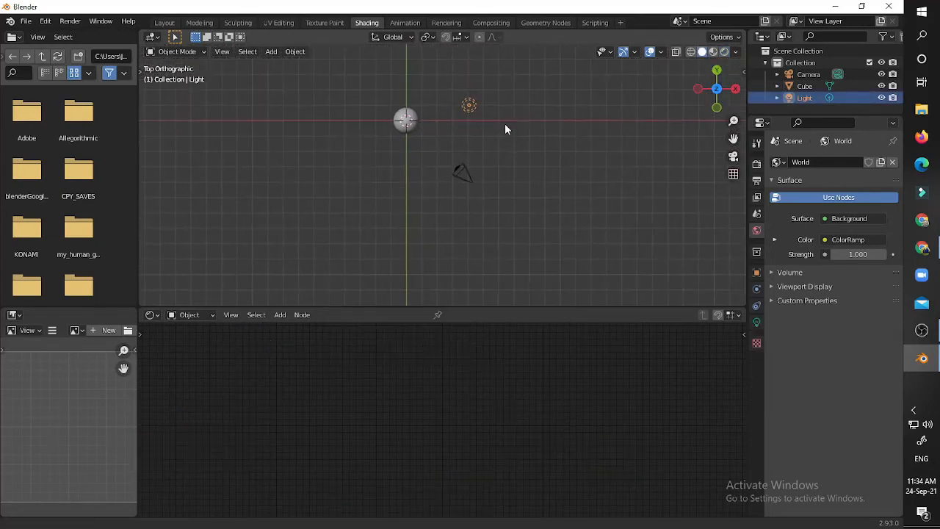
{"action": "key", "text": "g"}
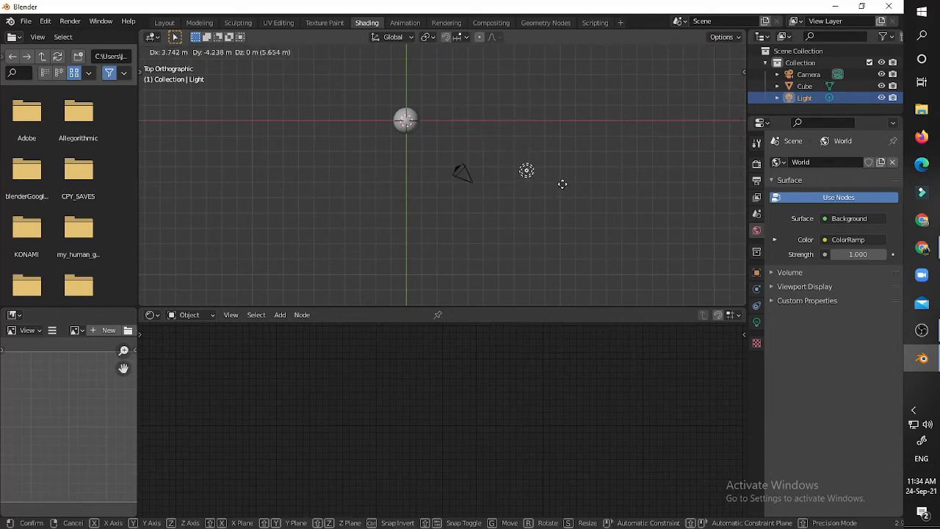
{"action": "left_click", "coordinate": [562, 186]}
Return to rendered shading and the camera view to inspect the planet's new lighting
{"action": "key", "text": "z"}
{"action": "left_click", "coordinate": [529, 100]}
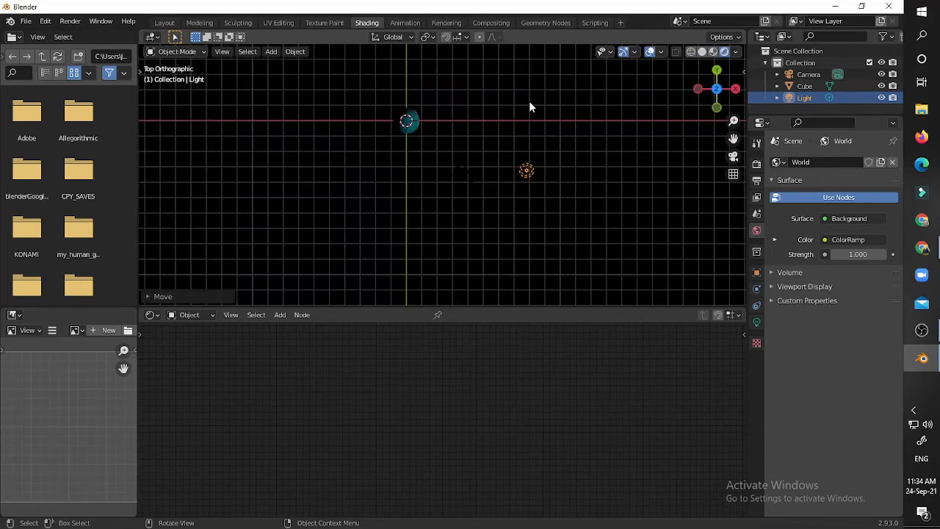
{"action": "key", "text": "KP_0"}
{"action": "left_click", "coordinate": [571, 179]}
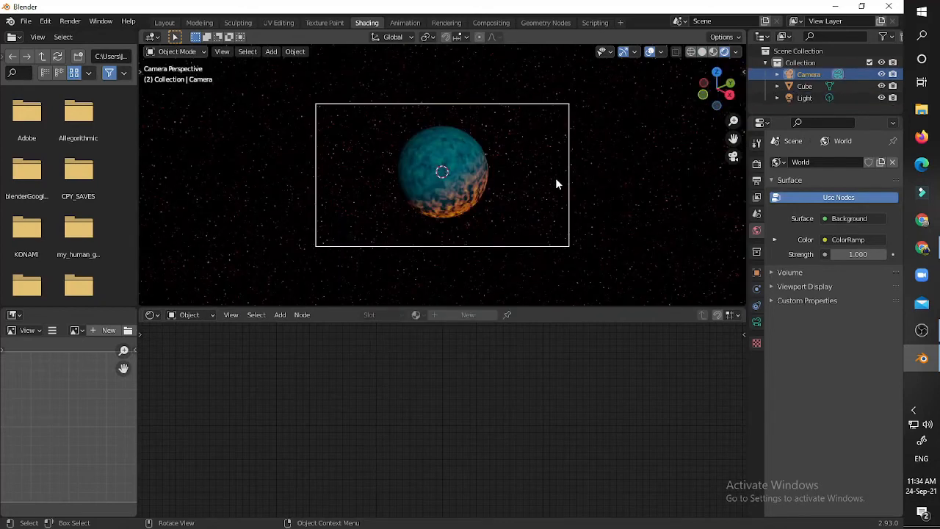
{"action": "scroll", "coordinate": [559, 173], "scroll_direction": "up", "scroll_amount": 2}
{"action": "left_click", "coordinate": [559, 173]}
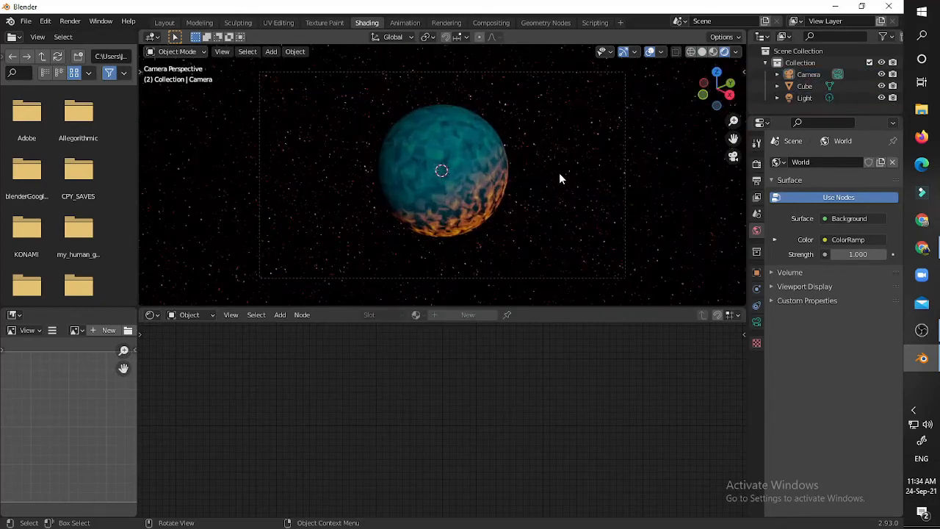
{"action": "scroll", "coordinate": [559, 172], "scroll_direction": "up", "scroll_amount": 3}
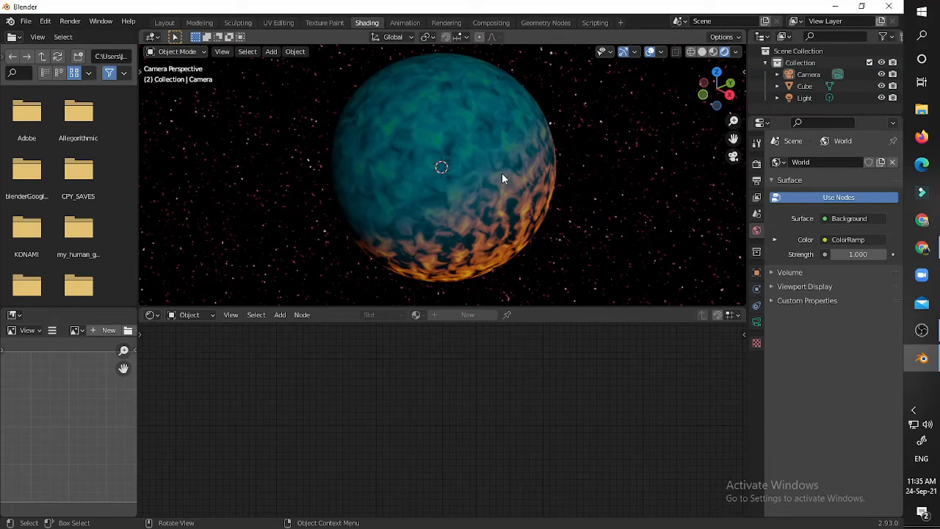
Select the planet and adjust the strength of the Emission node fed by the orange ColorRamp, then deselect the planet
{"action": "left_click", "coordinate": [501, 178]}
{"action": "middle_click_drag", "start_coordinate": [535, 409], "coordinate": [536, 340]}
{"action": "scroll", "coordinate": [542, 367], "scroll_direction": "up", "scroll_amount": 1}
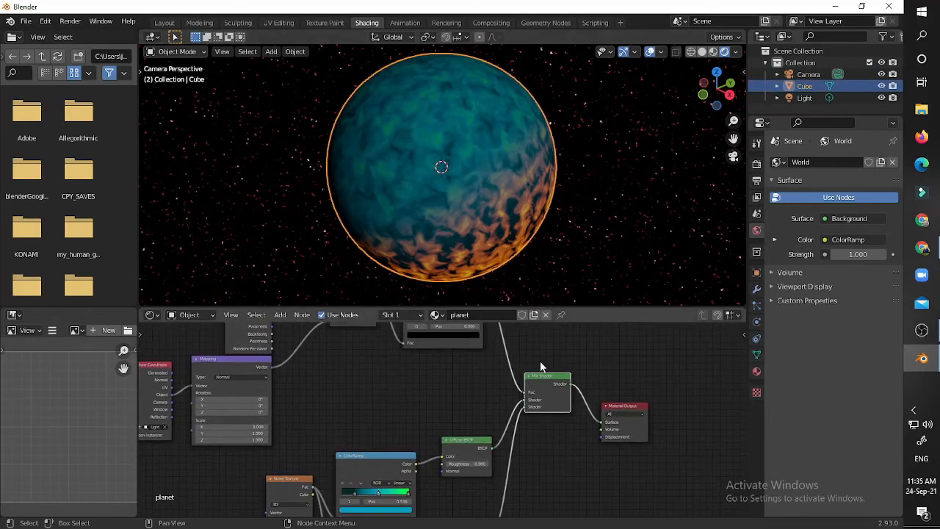
{"action": "middle_click_drag", "start_coordinate": [473, 387], "coordinate": [502, 326]}
{"action": "middle_click_drag", "start_coordinate": [486, 479], "coordinate": [486, 444]}
{"action": "scroll", "coordinate": [486, 445], "scroll_direction": "up", "scroll_amount": 1}
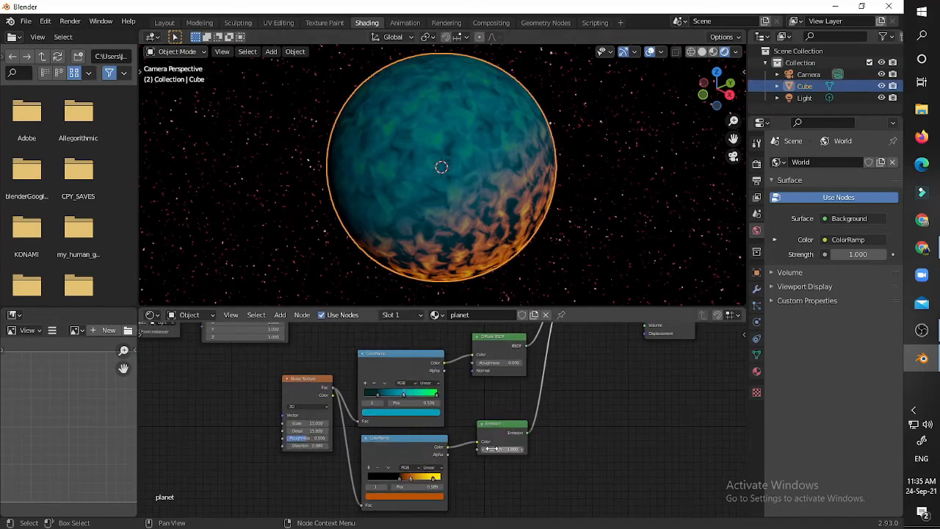
{"action": "mouse_move", "coordinate": [495, 448]}
{"action": "left_mouse_down"}
{"action": "mouse_move", "coordinate": [548, 449]}
{"action": "mouse_move", "coordinate": [507, 449]}
{"action": "left_mouse_up"}
{"action": "left_click", "coordinate": [634, 183]}
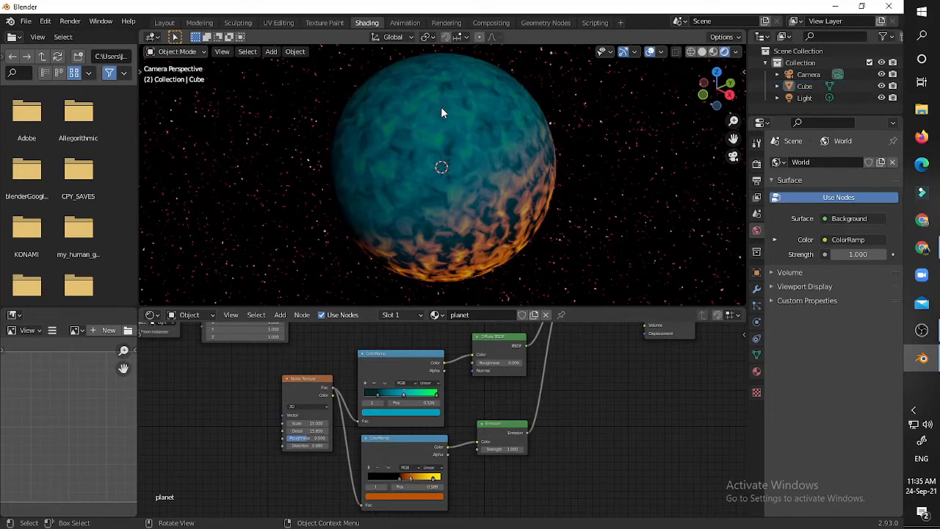
{"action": "scroll", "coordinate": [565, 259], "scroll_direction": "down", "scroll_amount": 2}
{"action": "middle_click_drag", "start_coordinate": [571, 353], "coordinate": [488, 466]}
{"action": "scroll", "coordinate": [487, 465], "scroll_direction": "down", "scroll_amount": 1}
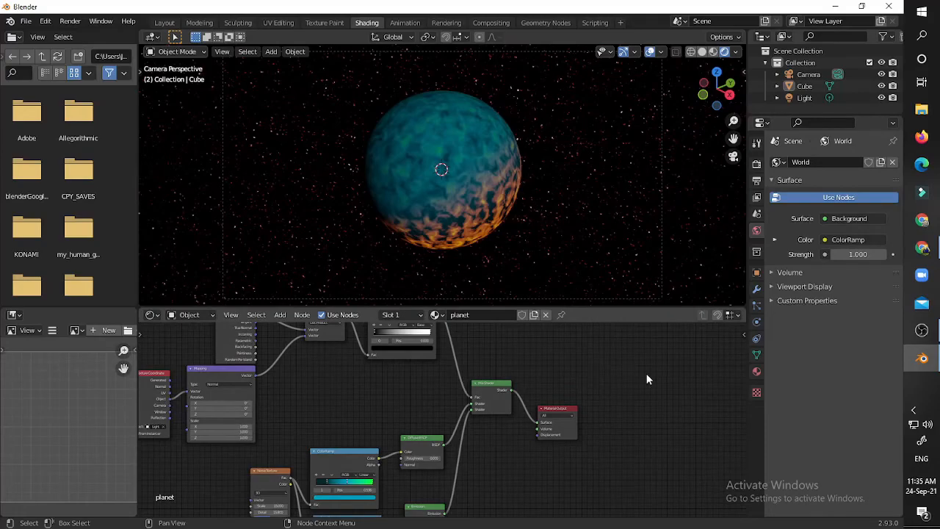
{"action": "left_click", "coordinate": [921, 248]}
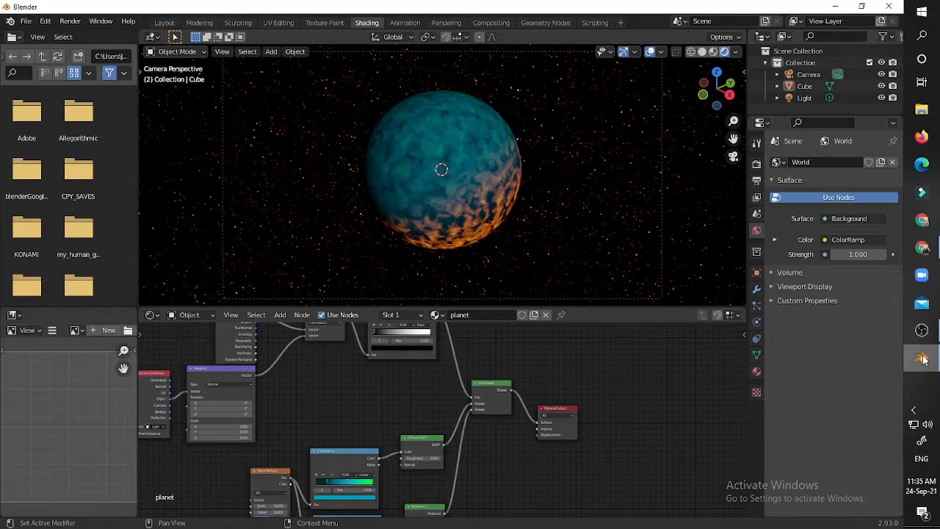
{"action": "left_click", "coordinate": [922, 359]}
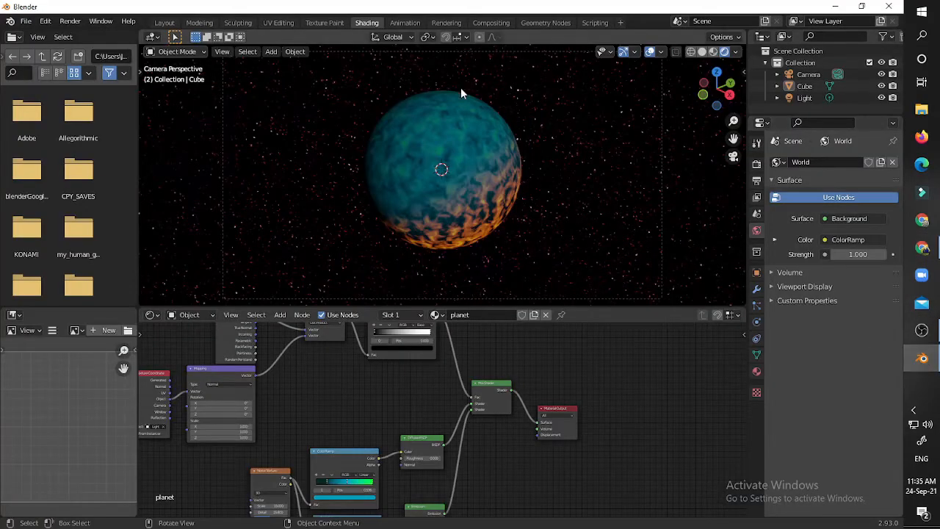
Add another Emission shader beneath the planet's Mix Shader and give it a saturated orange-red color
{"action": "scroll", "coordinate": [544, 412], "scroll_direction": "up", "scroll_amount": 2}
{"action": "middle_click_drag", "start_coordinate": [557, 432], "coordinate": [540, 402]}
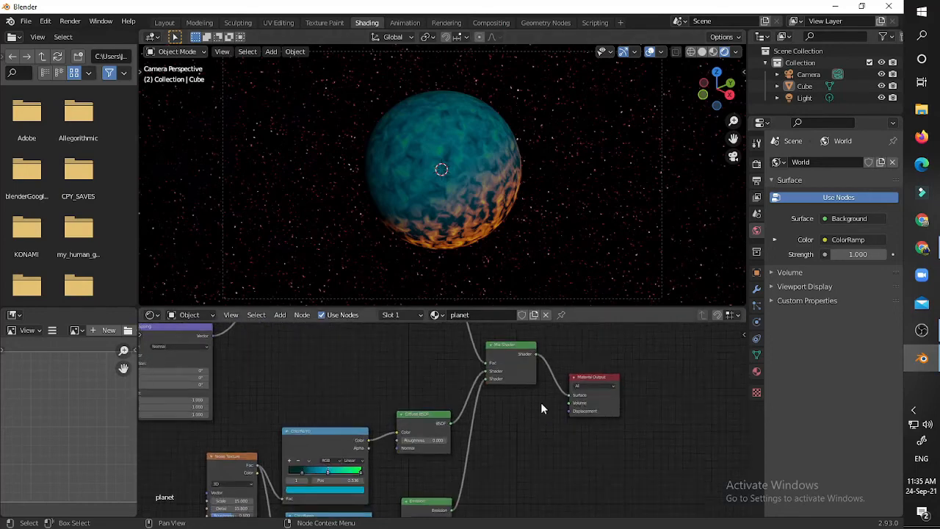
{"action": "key", "text": "shift+a"}
{"action": "mouse_move", "coordinate": [492, 396]}
{"action": "type", "text": "e"}
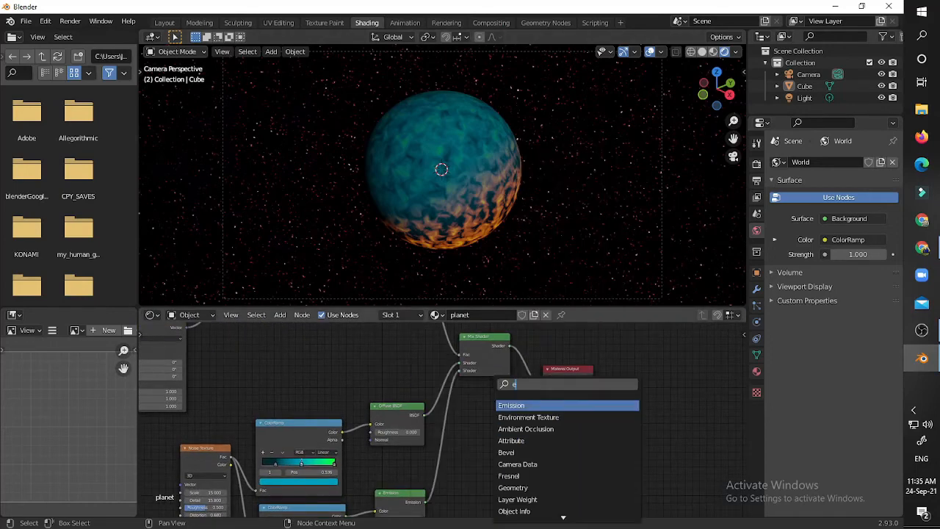
{"action": "left_click", "coordinate": [512, 405]}
{"action": "left_click", "coordinate": [492, 408]}
{"action": "left_click", "coordinate": [499, 418]}
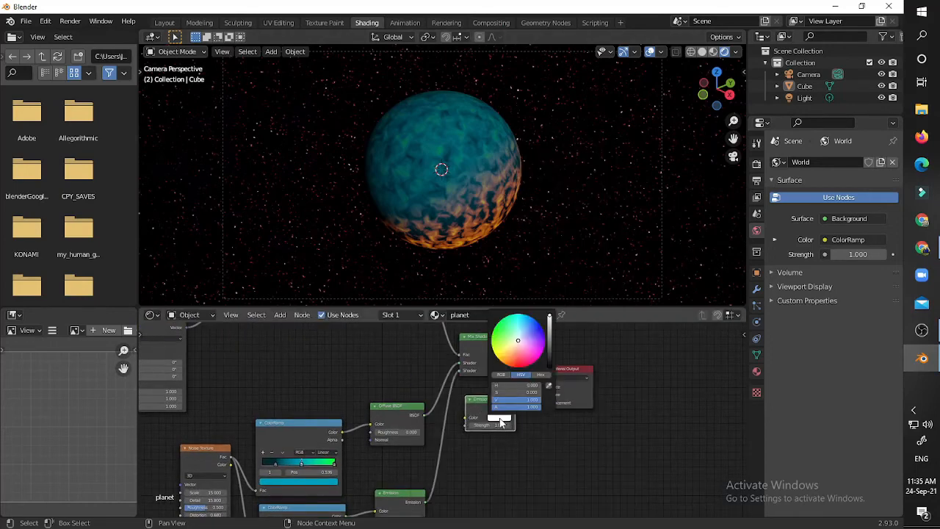
{"action": "left_click", "coordinate": [512, 361]}
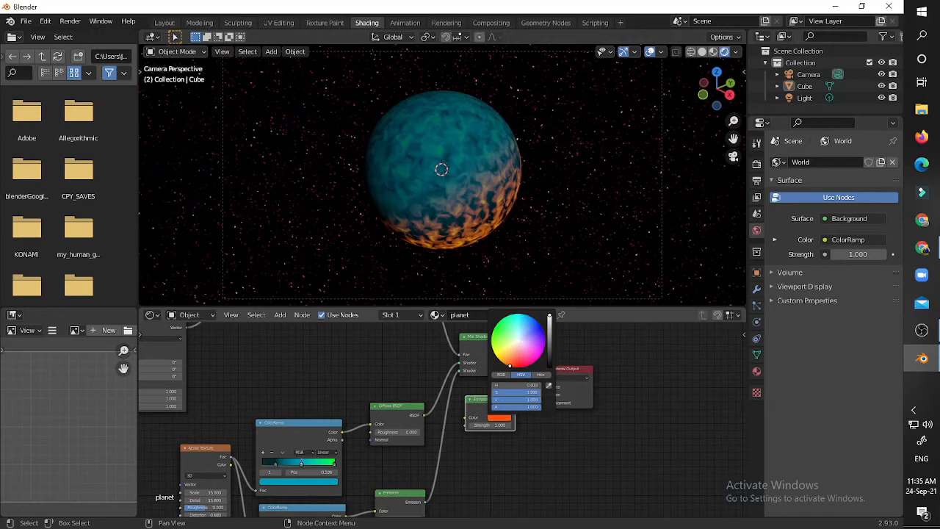
{"action": "middle_click_drag", "start_coordinate": [596, 418], "coordinate": [517, 433]}
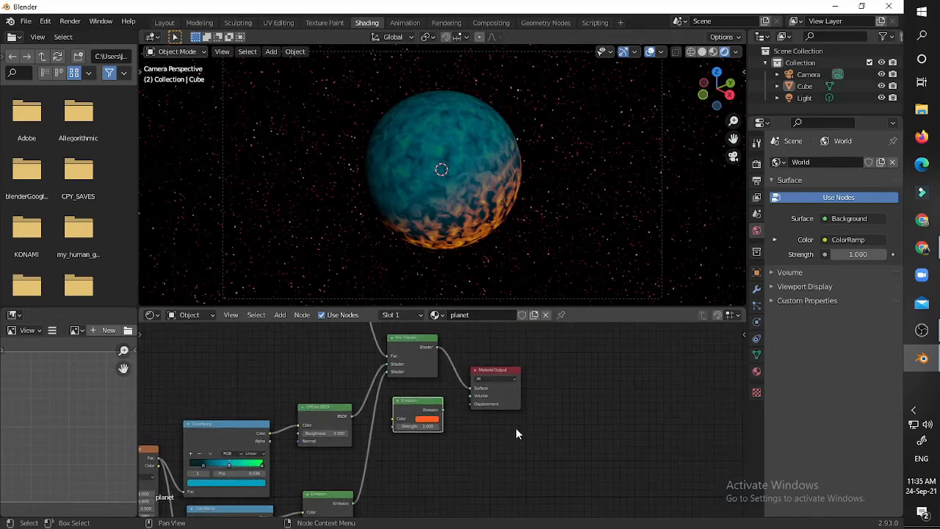
Mix the existing Mix Shader with the new Emission through a second Mix Shader and place it before the Material Output
{"action": "scroll", "coordinate": [440, 414], "scroll_direction": "up", "scroll_amount": 1}
{"action": "left_click", "coordinate": [415, 360], "text": "shift"}
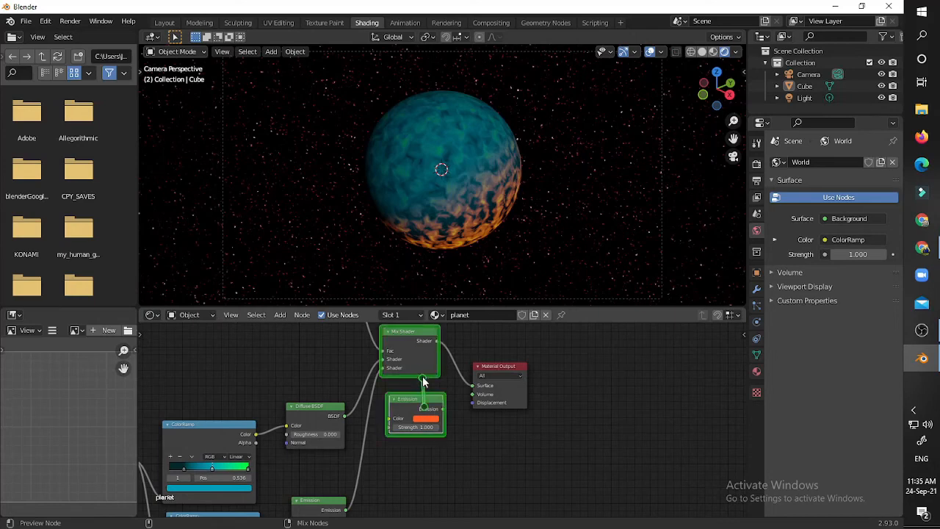
{"action": "key", "text": "ctrl+0"}
{"action": "left_click_drag", "start_coordinate": [490, 372], "coordinate": [476, 369]}
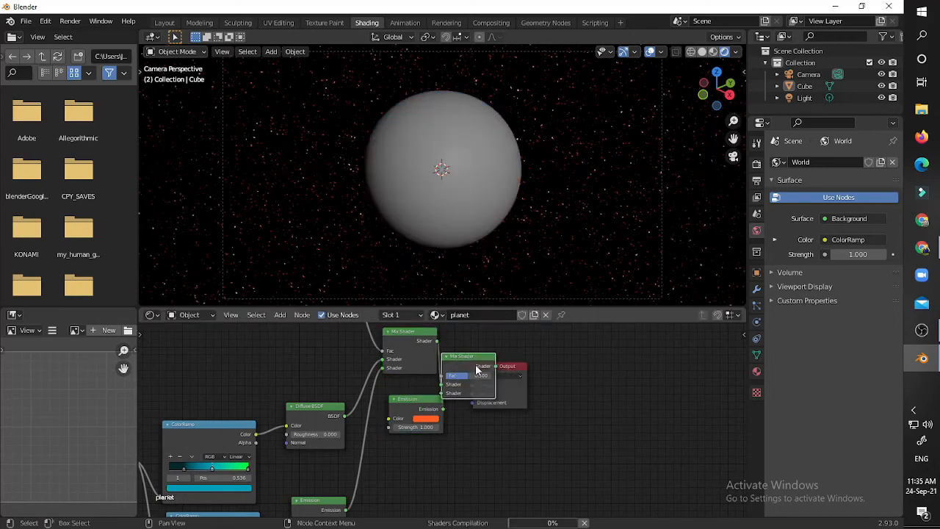
{"action": "key", "text": "g"}
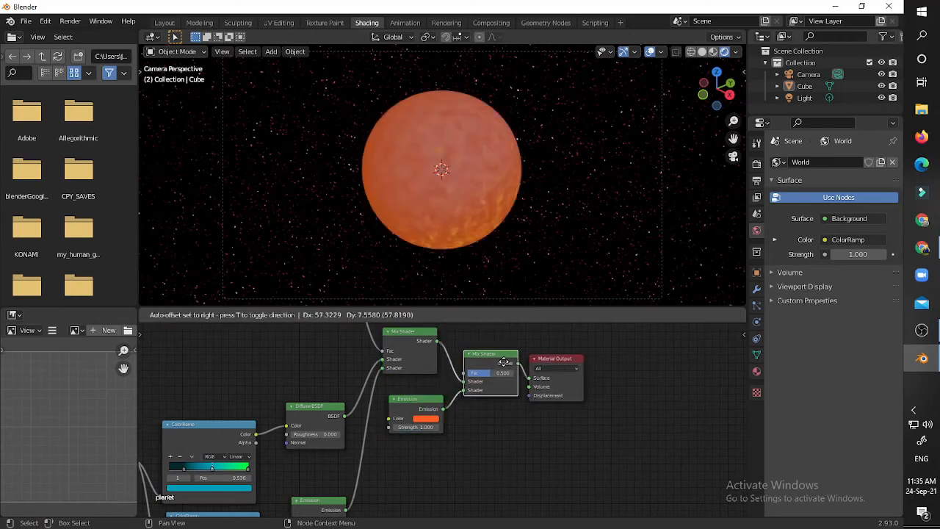
{"action": "left_click", "coordinate": [493, 314]}
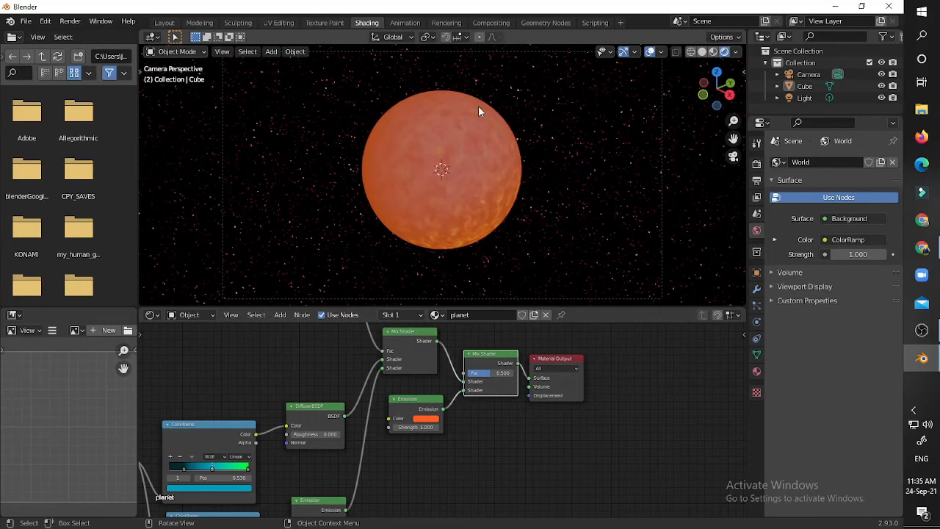
Add a Fresnel node directly beneath the orange-red Emission node
{"action": "middle_click_drag", "start_coordinate": [464, 406], "coordinate": [509, 367]}
{"action": "scroll", "coordinate": [490, 399], "scroll_direction": "up", "scroll_amount": 1}
{"action": "key", "text": "shift+a"}
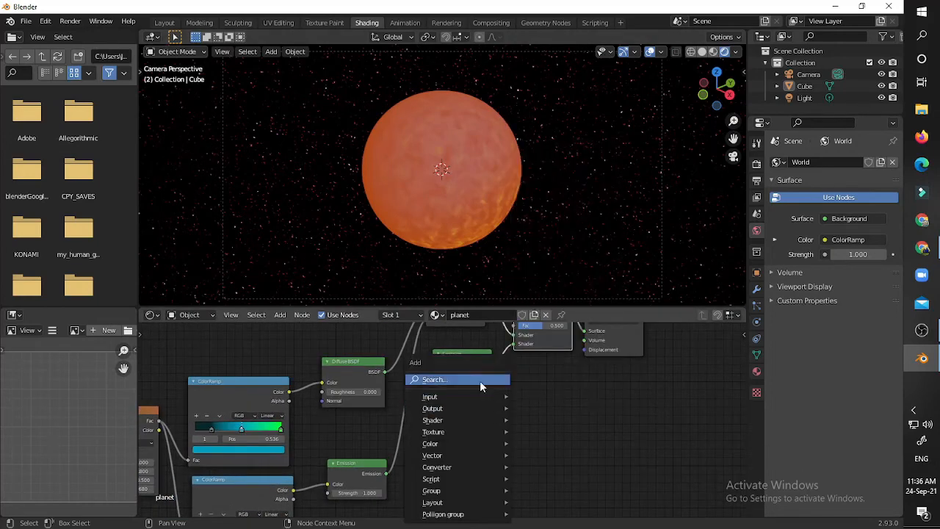
{"action": "left_click", "coordinate": [480, 380]}
{"action": "type", "text": "fre"}
{"action": "key", "text": "Return"}
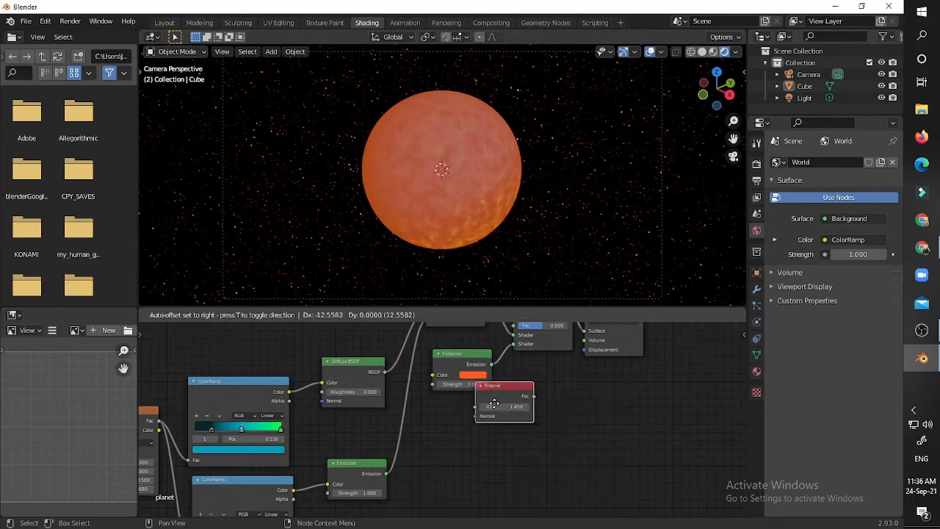
{"action": "left_click", "coordinate": [456, 418]}
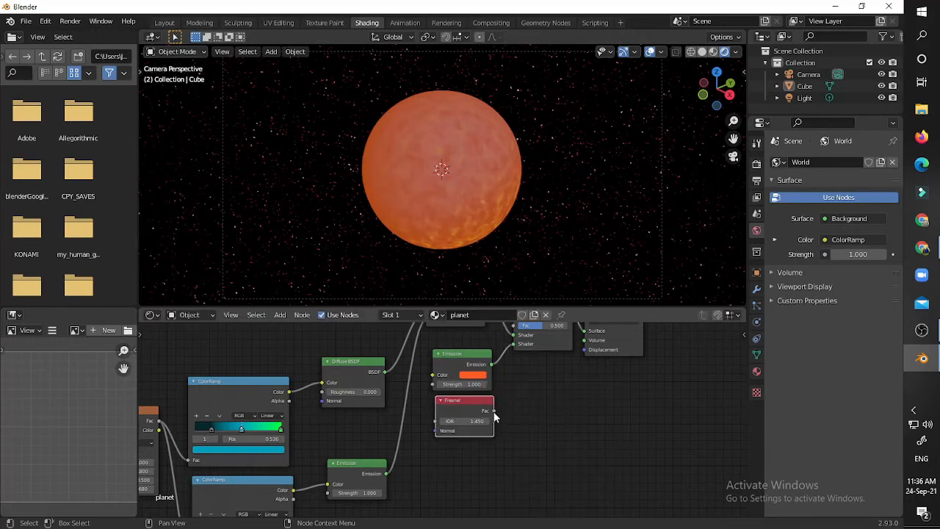
{"action": "middle_click_drag", "start_coordinate": [502, 402], "coordinate": [482, 429]}
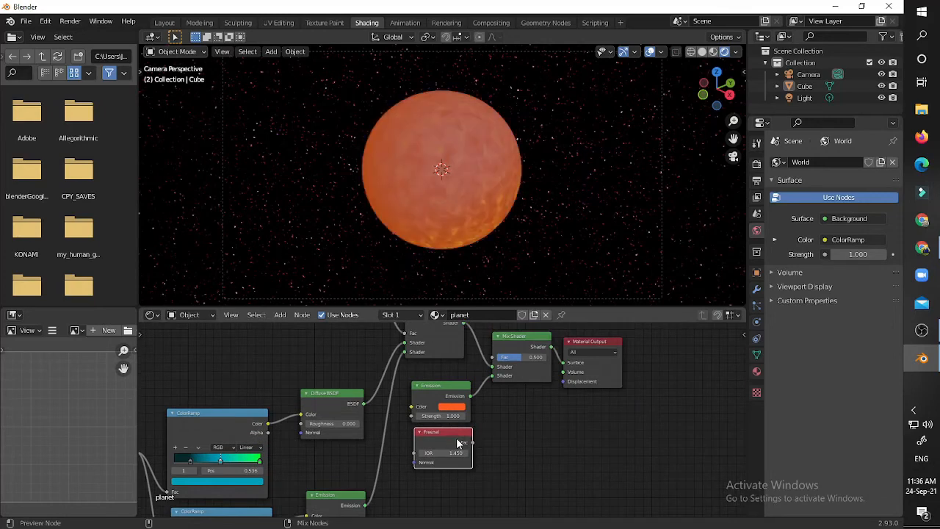
Preview the Fresnel node on the planet and lower its IOR to about 1.1
{"action": "left_click", "coordinate": [458, 442], "text": "ctrl+shift"}
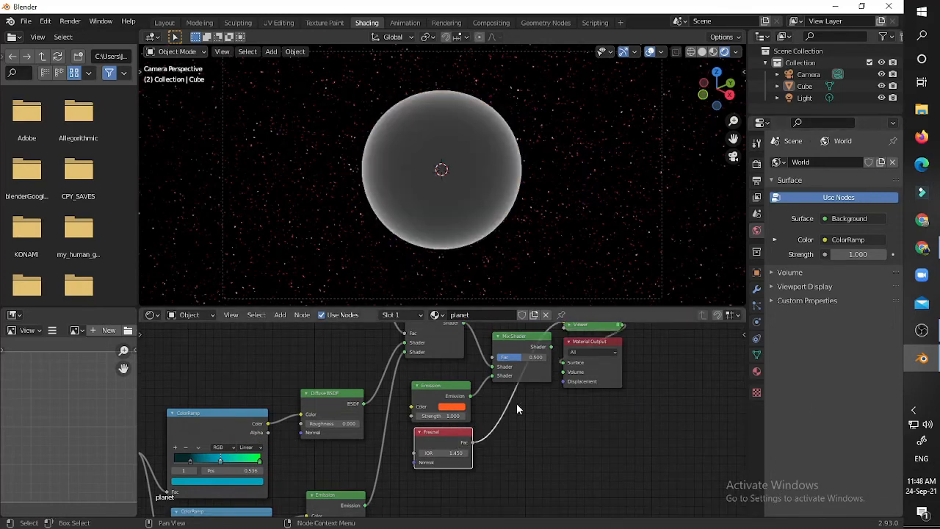
{"action": "scroll", "coordinate": [445, 481], "scroll_direction": "up", "scroll_amount": 4}
{"action": "mouse_move", "coordinate": [451, 465]}
{"action": "left_mouse_down"}
{"action": "mouse_move", "coordinate": [423, 465]}
{"action": "mouse_move", "coordinate": [444, 464]}
{"action": "left_mouse_up"}
{"action": "left_click_drag", "start_coordinate": [444, 464], "coordinate": [420, 465]}
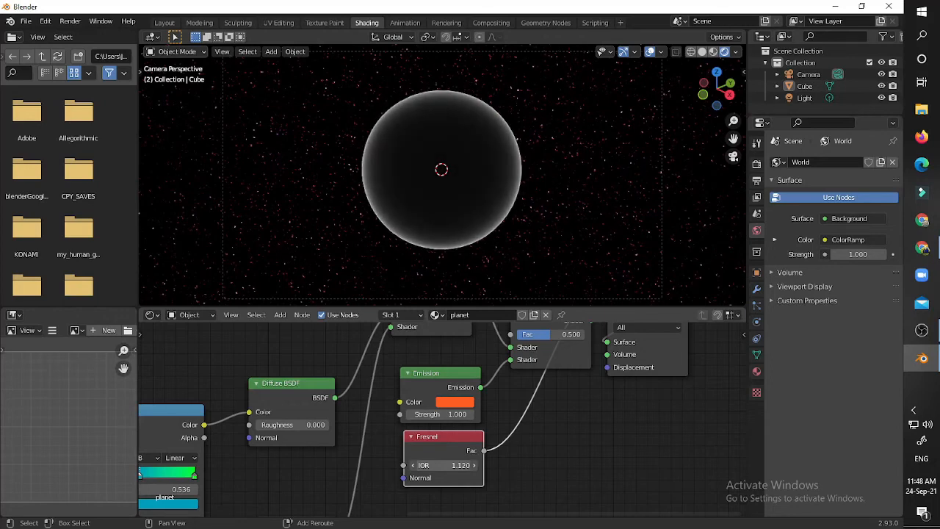
Connect the Fresnel's Fac to the second Mix Shader's Fac, output that shader to the surface, and move the Material Output farther away
{"action": "scroll", "coordinate": [517, 359], "scroll_direction": "down", "scroll_amount": 2}
{"action": "middle_click_drag", "start_coordinate": [534, 350], "coordinate": [515, 406]}
{"action": "scroll", "coordinate": [516, 406], "scroll_direction": "up", "scroll_amount": 1}
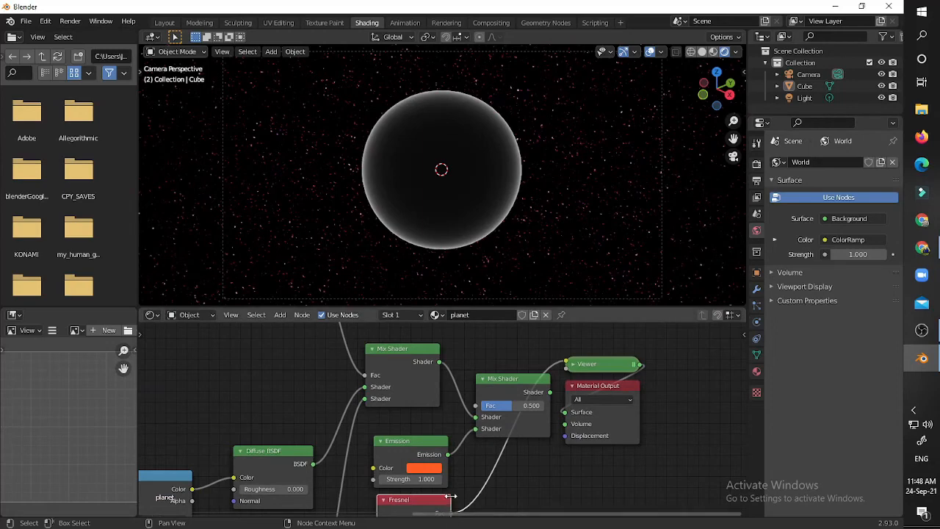
{"action": "middle_click_drag", "start_coordinate": [449, 500], "coordinate": [453, 493]}
{"action": "left_click_drag", "start_coordinate": [454, 506], "coordinate": [477, 400]}
{"action": "middle_click_drag", "start_coordinate": [498, 404], "coordinate": [481, 415]}
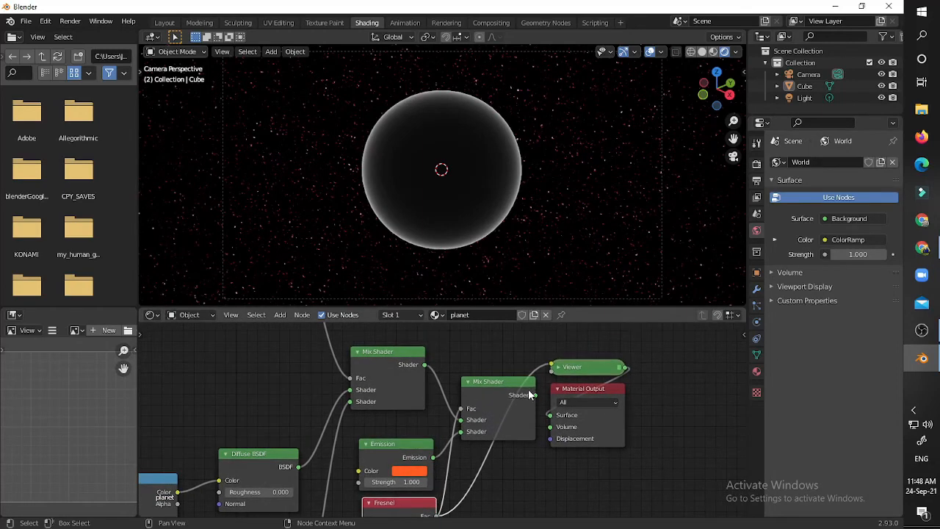
{"action": "left_click", "coordinate": [530, 393], "text": "ctrl+shift"}
{"action": "left_click_drag", "start_coordinate": [572, 389], "coordinate": [610, 378]}
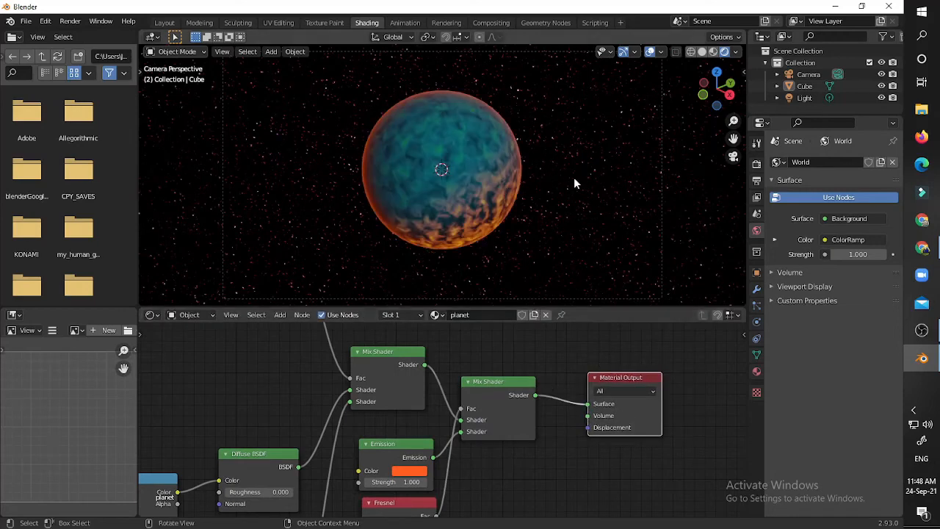
Select the planet, apply a level 2 subdivision to it, and deselect it
{"action": "scroll", "coordinate": [574, 183], "scroll_direction": "up", "scroll_amount": 3}
{"action": "scroll", "coordinate": [574, 183], "scroll_direction": "down", "scroll_amount": 2}
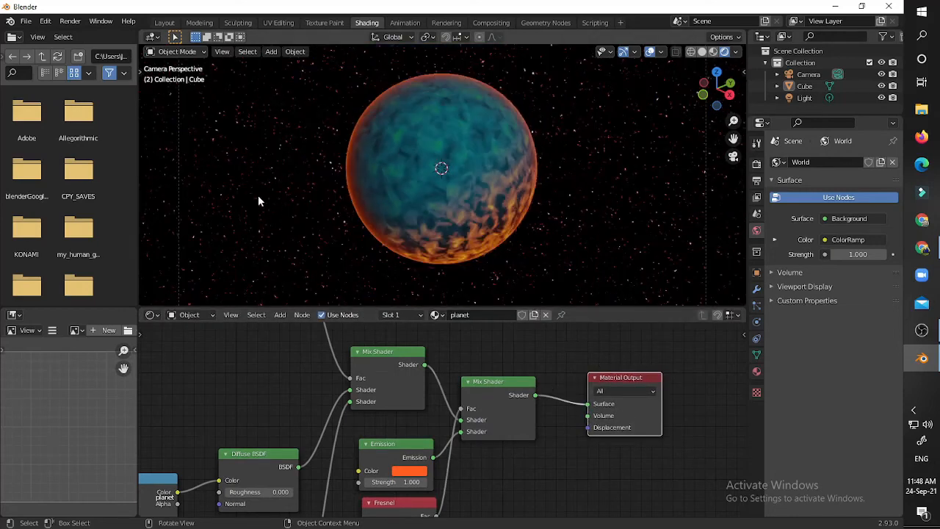
{"action": "middle_click_drag", "start_coordinate": [477, 448], "coordinate": [552, 356]}
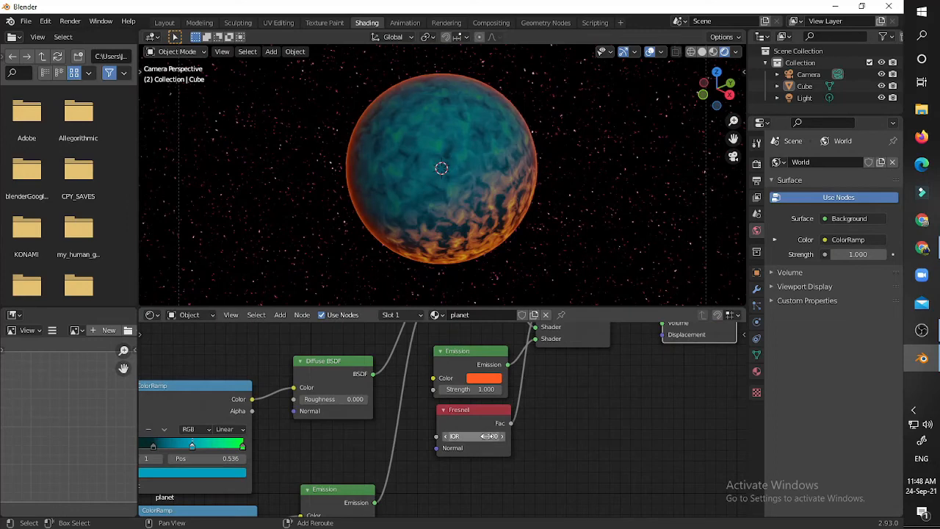
{"action": "scroll", "coordinate": [577, 241], "scroll_direction": "up", "scroll_amount": 5}
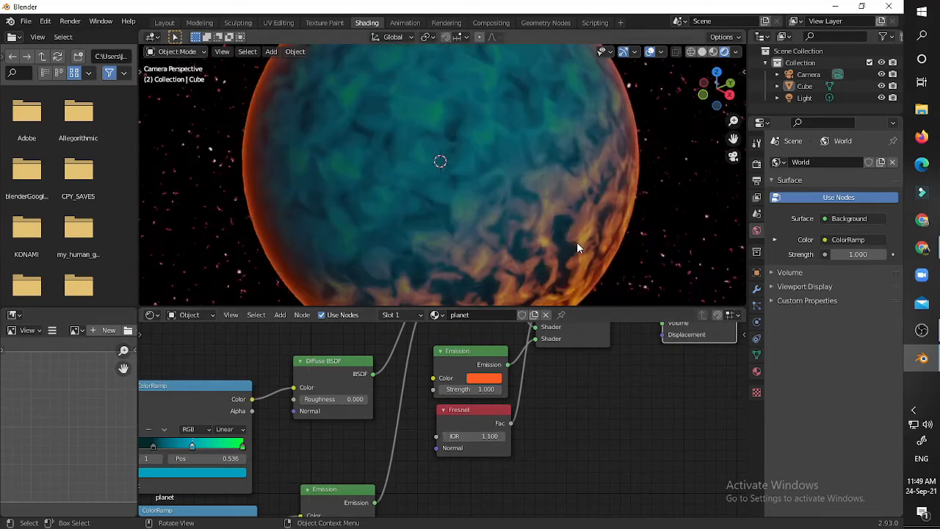
{"action": "scroll", "coordinate": [577, 241], "scroll_direction": "down", "scroll_amount": 3}
{"action": "left_click", "coordinate": [467, 236]}
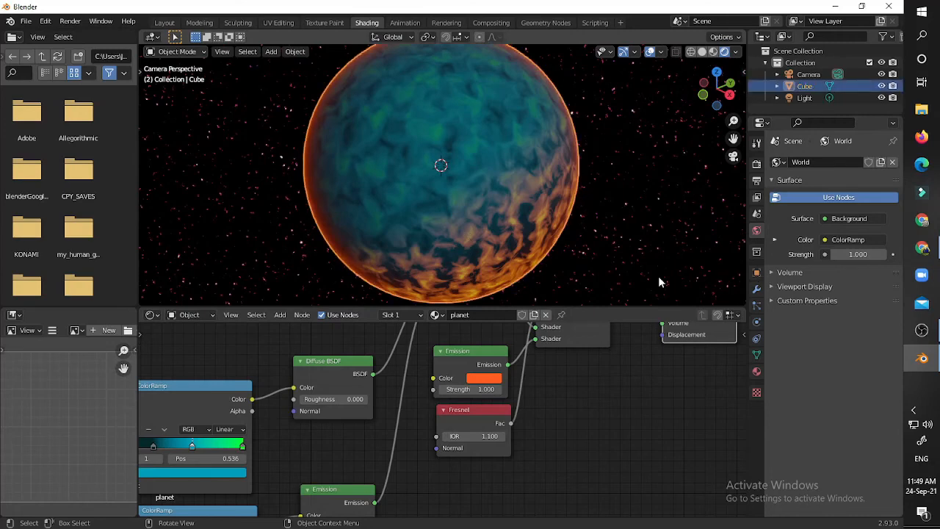
{"action": "key", "text": "ctrl+2"}
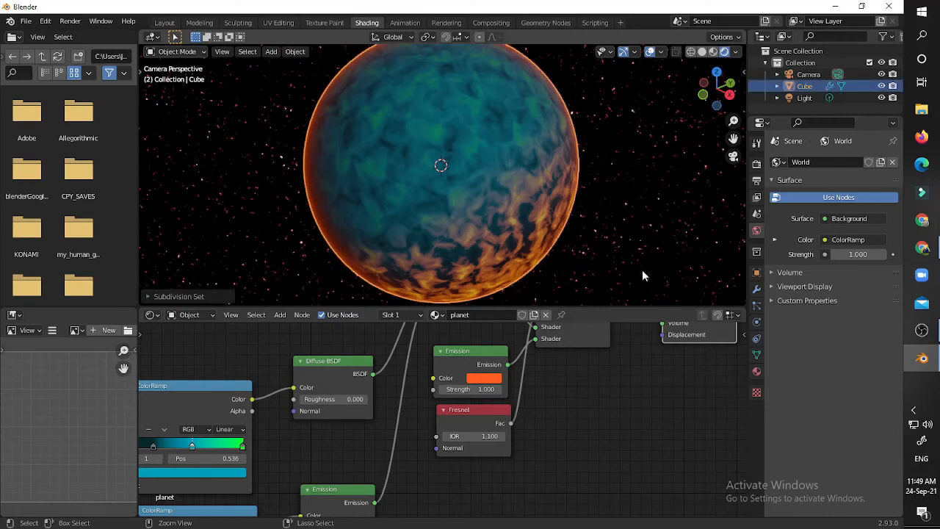
{"action": "left_click", "coordinate": [645, 226]}
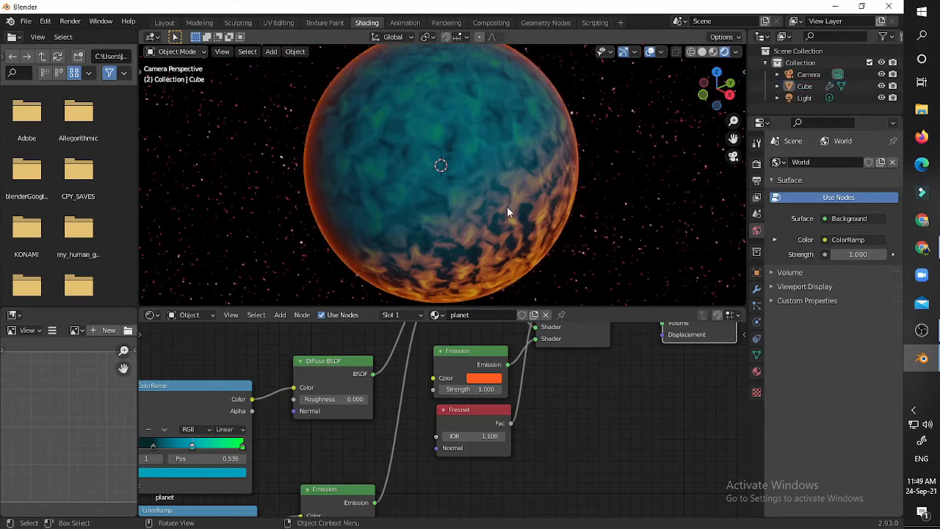
Change the blue middle stop of the diffuse ColorRamp to green with a hue of 0.337
{"action": "scroll", "coordinate": [541, 123], "scroll_direction": "down", "scroll_amount": 4}
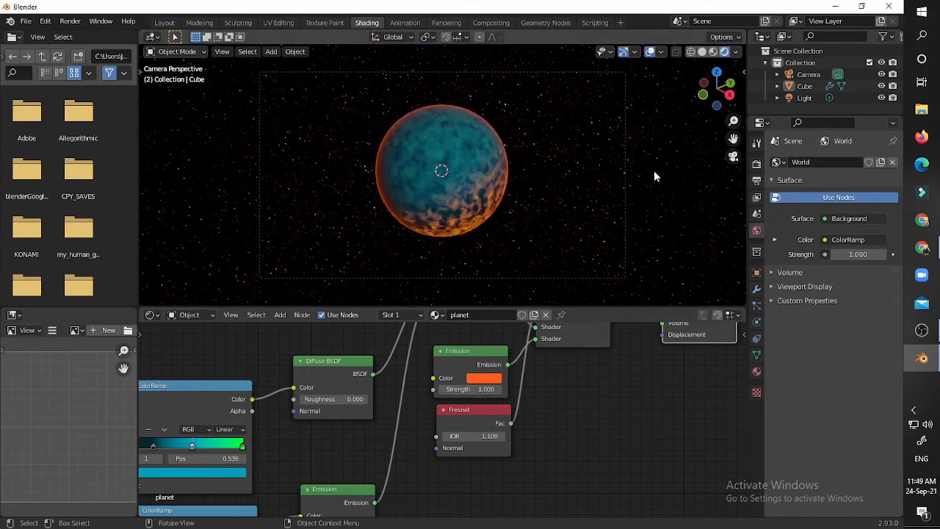
{"action": "scroll", "coordinate": [555, 237], "scroll_direction": "up", "scroll_amount": 3}
{"action": "middle_click_drag", "start_coordinate": [404, 362], "coordinate": [613, 325]}
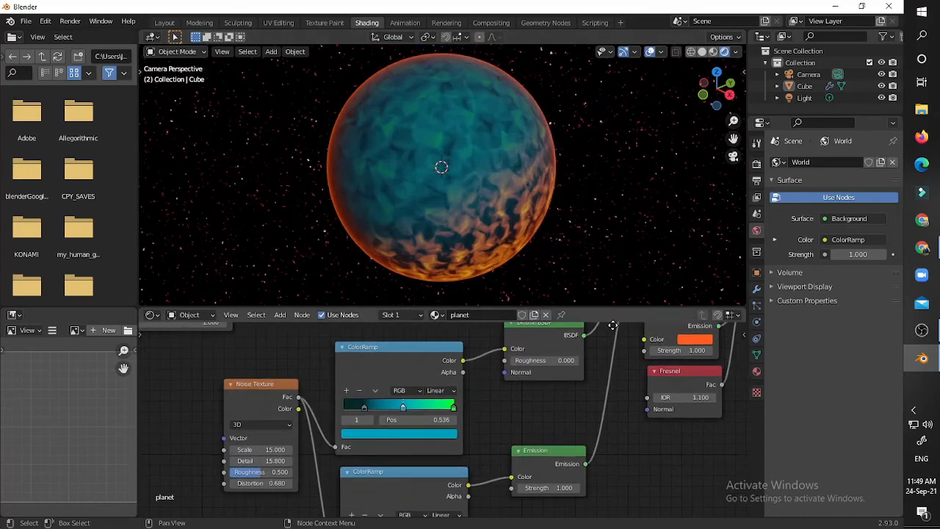
{"action": "left_click", "coordinate": [403, 434]}
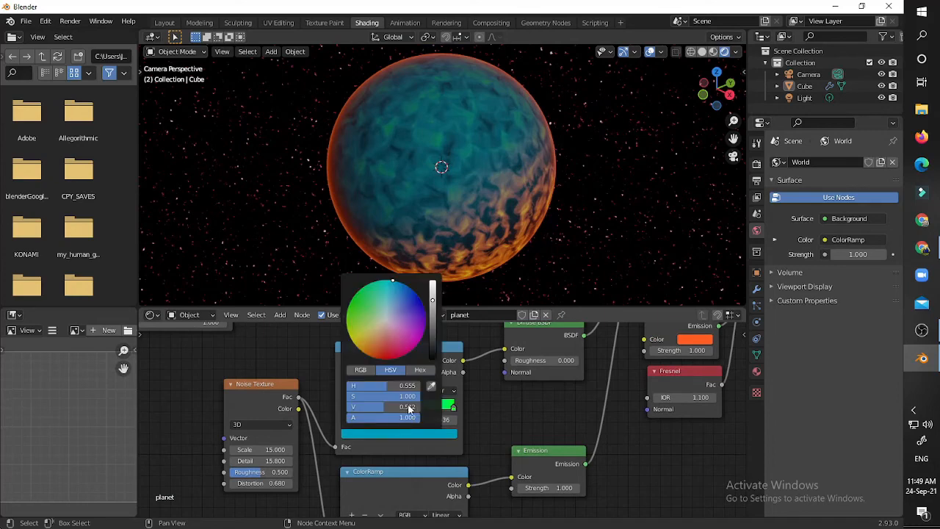
{"action": "mouse_move", "coordinate": [393, 280]}
{"action": "left_mouse_down"}
{"action": "mouse_move", "coordinate": [408, 330]}
{"action": "mouse_move", "coordinate": [367, 317]}
{"action": "mouse_move", "coordinate": [370, 338]}
{"action": "mouse_move", "coordinate": [354, 332]}
{"action": "mouse_move", "coordinate": [360, 342]}
{"action": "mouse_move", "coordinate": [350, 324]}
{"action": "mouse_move", "coordinate": [350, 336]}
{"action": "mouse_move", "coordinate": [363, 352]}
{"action": "mouse_move", "coordinate": [393, 358]}
{"action": "mouse_move", "coordinate": [422, 308]}
{"action": "mouse_move", "coordinate": [404, 285]}
{"action": "mouse_move", "coordinate": [375, 281]}
{"action": "left_mouse_up"}
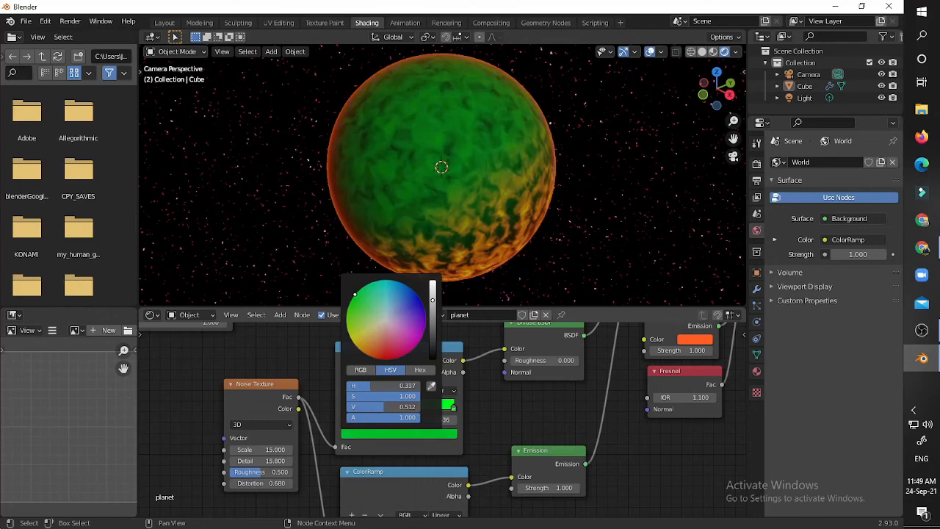
Recolor the diffuse ColorRamp's end stop pinkish red and set its dark first stop's hue to 0.255
{"action": "left_click", "coordinate": [453, 406]}
{"action": "left_click", "coordinate": [453, 406]}
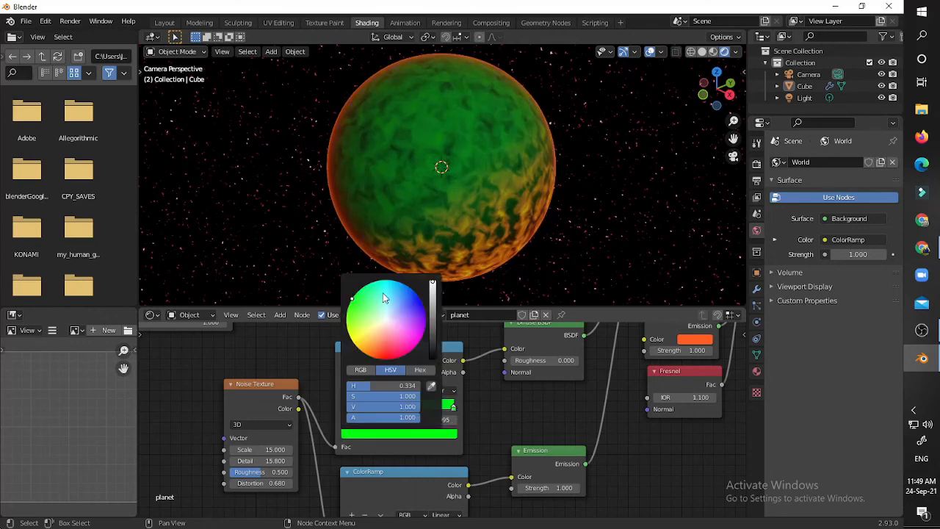
{"action": "key", "text": "ctrl+v"}
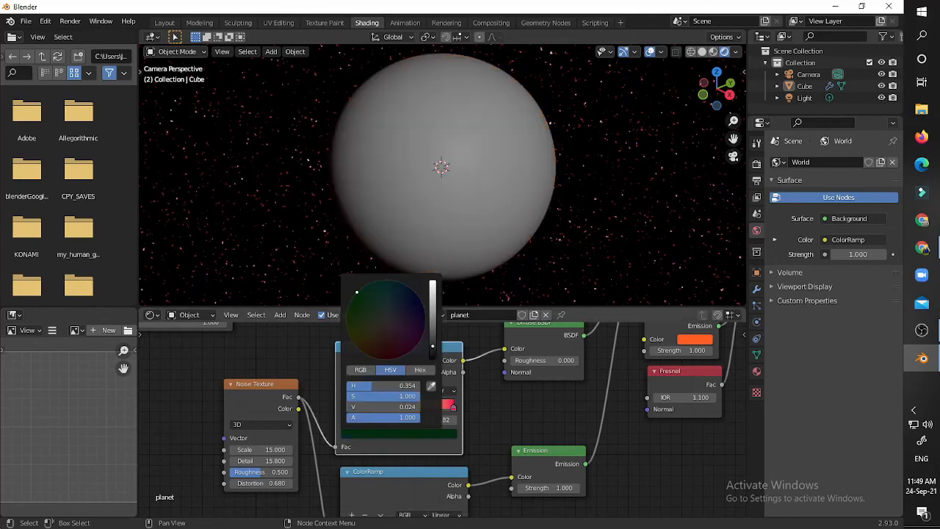
{"action": "left_click_drag", "start_coordinate": [357, 293], "coordinate": [350, 301]}
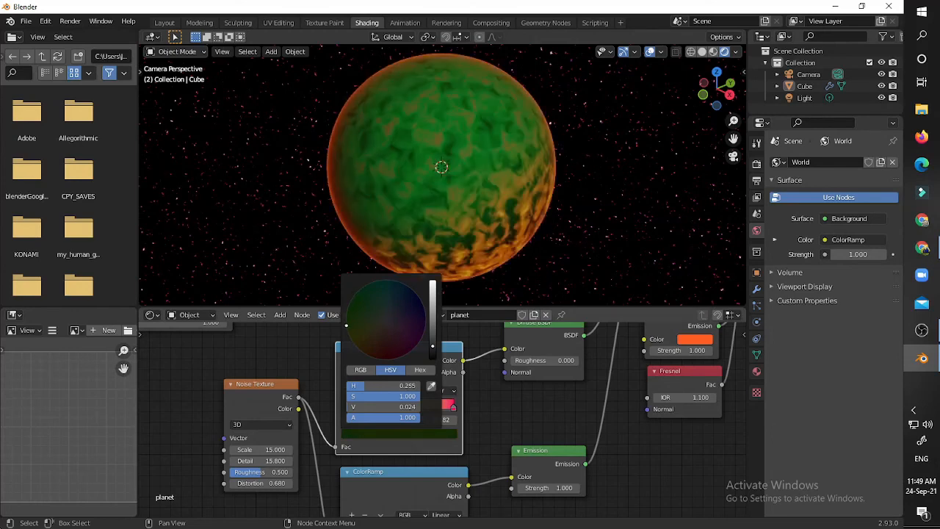
Change the Fresnel-masked Emission's color from orange-red to a yellower orange
{"action": "middle_click_drag", "start_coordinate": [591, 373], "coordinate": [448, 413]}
{"action": "left_click", "coordinate": [523, 381]}
{"action": "mouse_move", "coordinate": [553, 300]}
{"action": "left_mouse_down"}
{"action": "mouse_move", "coordinate": [535, 301]}
{"action": "mouse_move", "coordinate": [515, 270]}
{"action": "mouse_move", "coordinate": [529, 298]}
{"action": "left_mouse_up"}
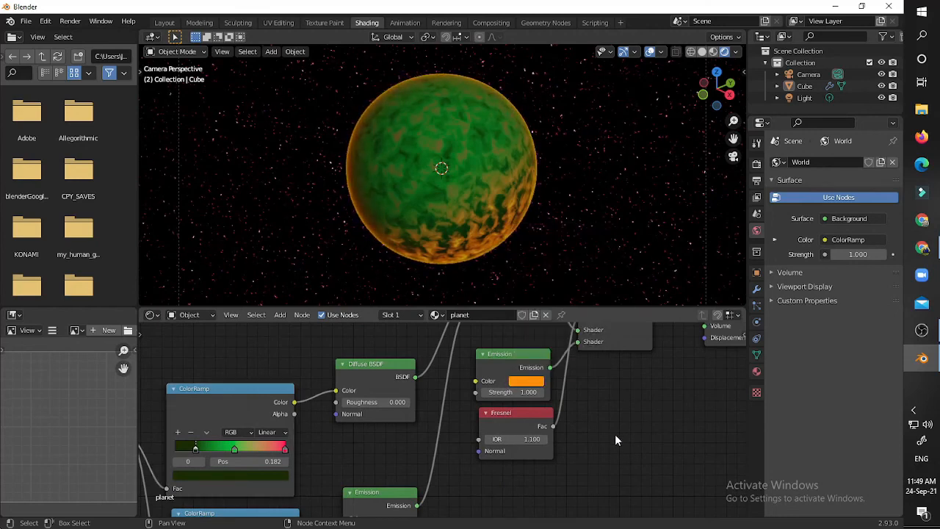
Render the current frame, examine the planet in the render result, and close the render window
{"action": "scroll", "coordinate": [621, 238], "scroll_direction": "down", "scroll_amount": 5}
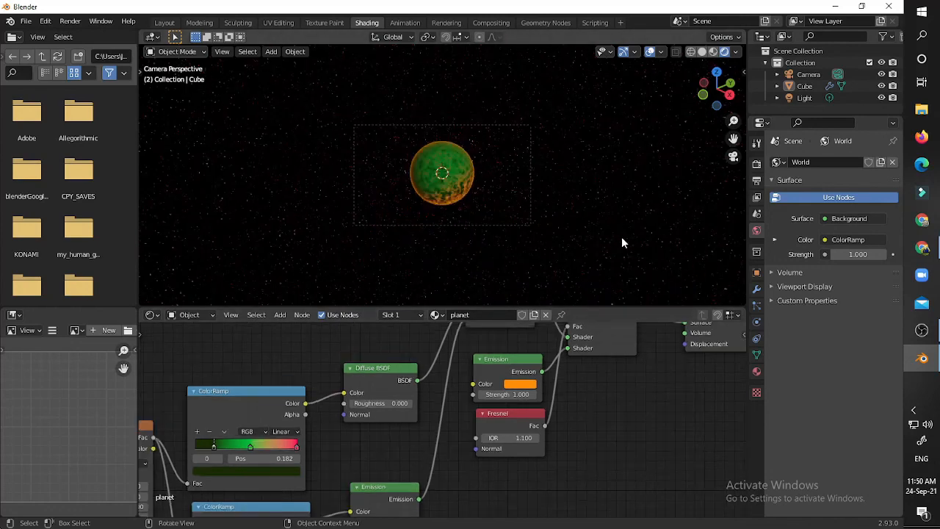
{"action": "scroll", "coordinate": [630, 240], "scroll_direction": "up", "scroll_amount": 6}
{"action": "scroll", "coordinate": [573, 440], "scroll_direction": "down", "scroll_amount": 2}
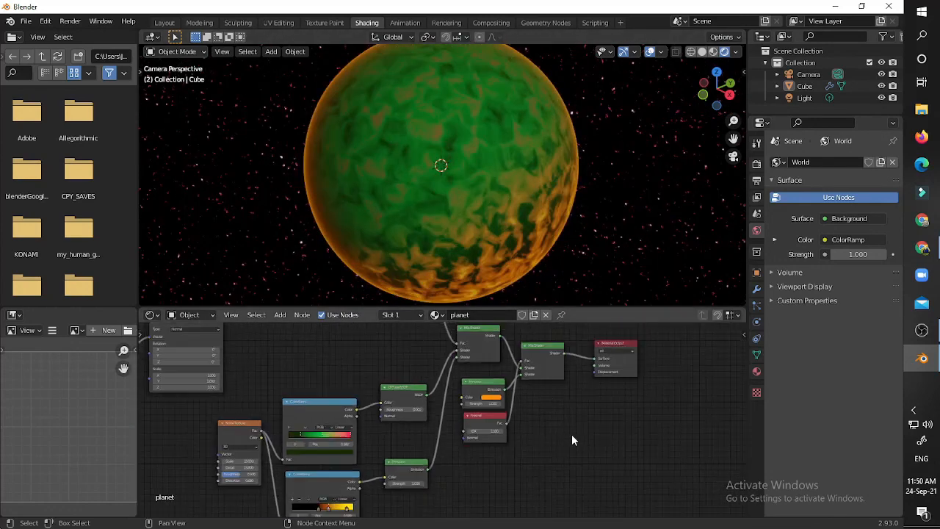
{"action": "middle_click_drag", "start_coordinate": [536, 362], "coordinate": [532, 405]}
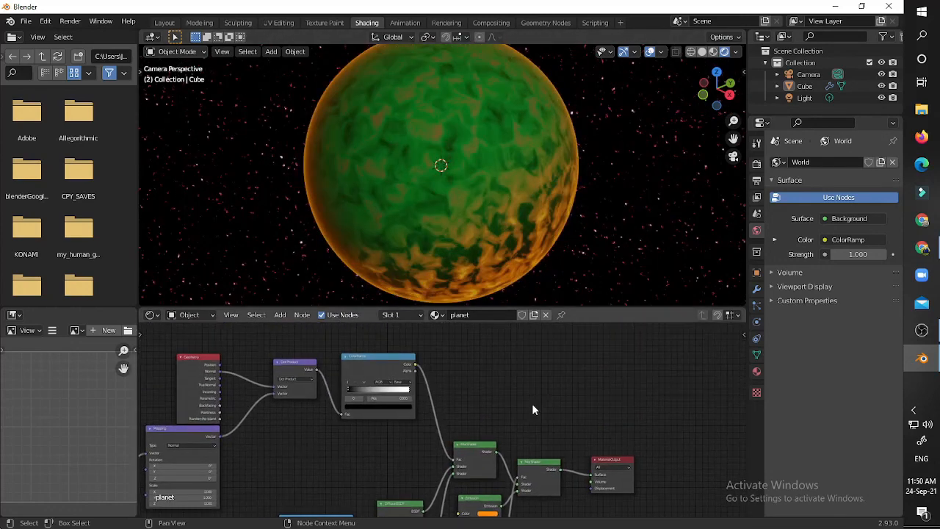
{"action": "key", "text": "F12"}
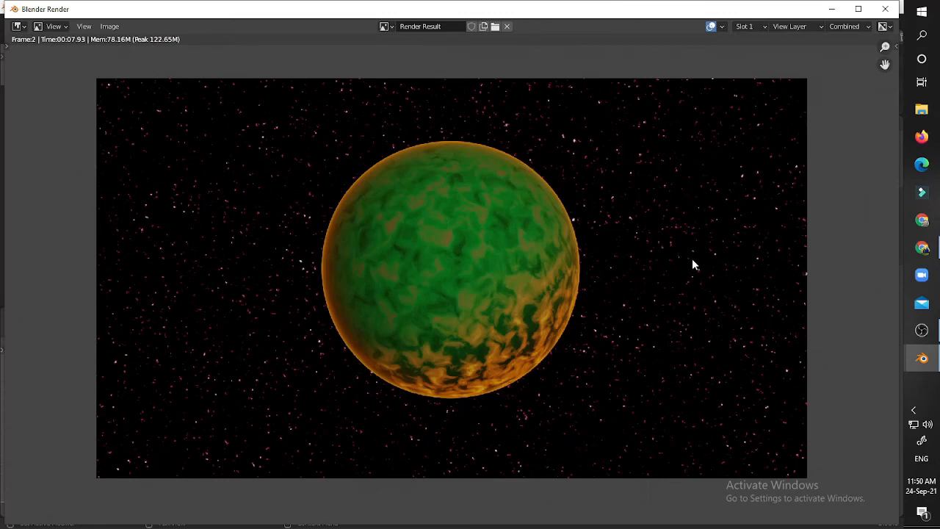
{"action": "scroll", "coordinate": [692, 259], "scroll_direction": "up", "scroll_amount": 5}
{"action": "scroll", "coordinate": [693, 257], "scroll_direction": "down", "scroll_amount": 6}
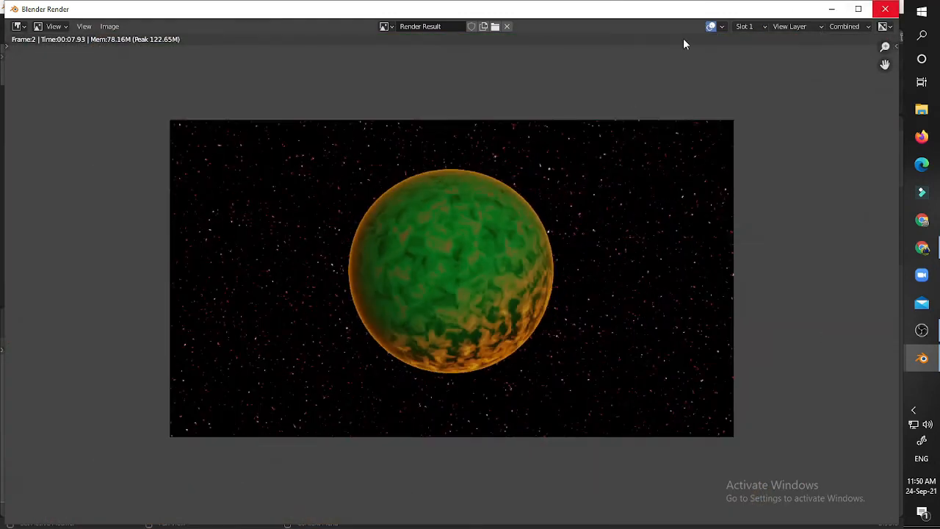
{"action": "left_click", "coordinate": [883, 9]}
{"action": "left_click", "coordinate": [922, 330]}
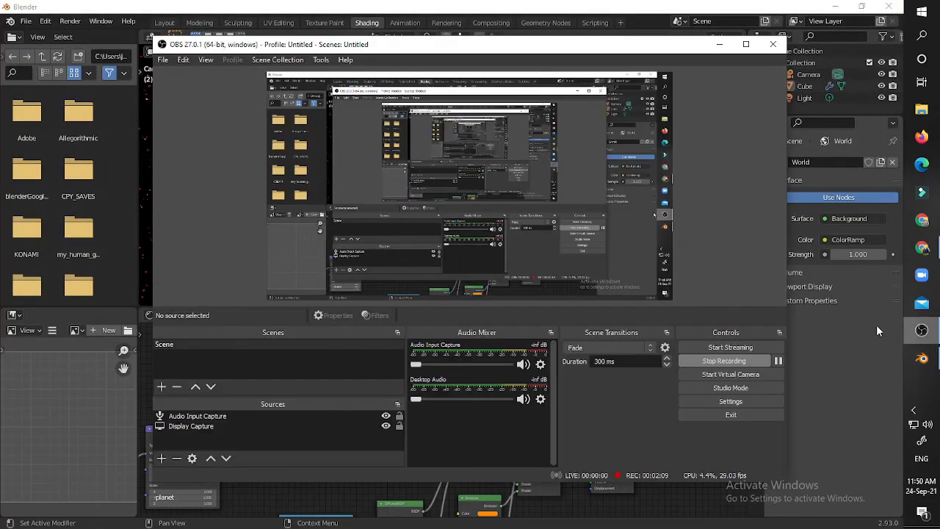
{"action": "left_click", "coordinate": [743, 361]}
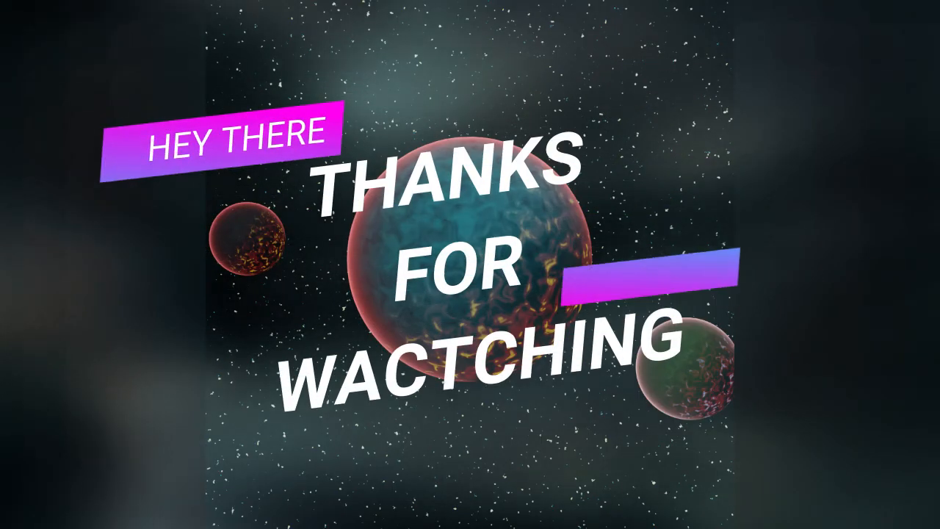